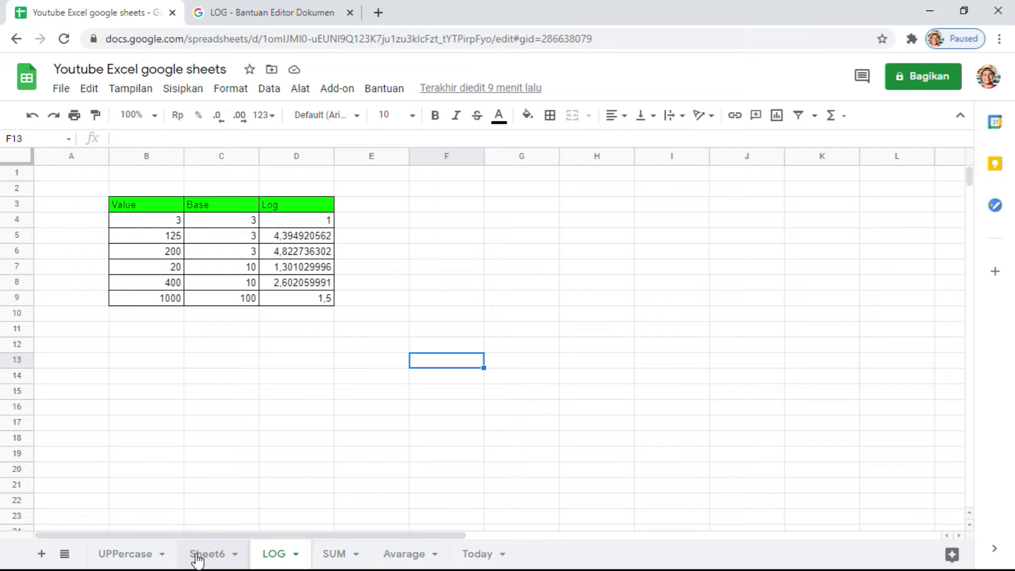
- Rename the empty Sheet6 tab to 'Vlookup'
click(233, 555)
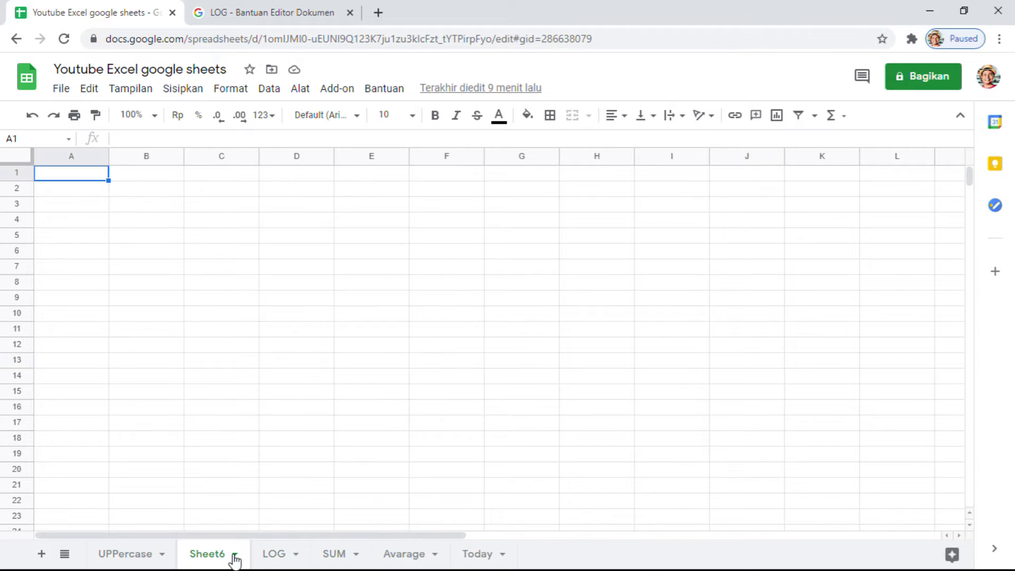
click(234, 555)
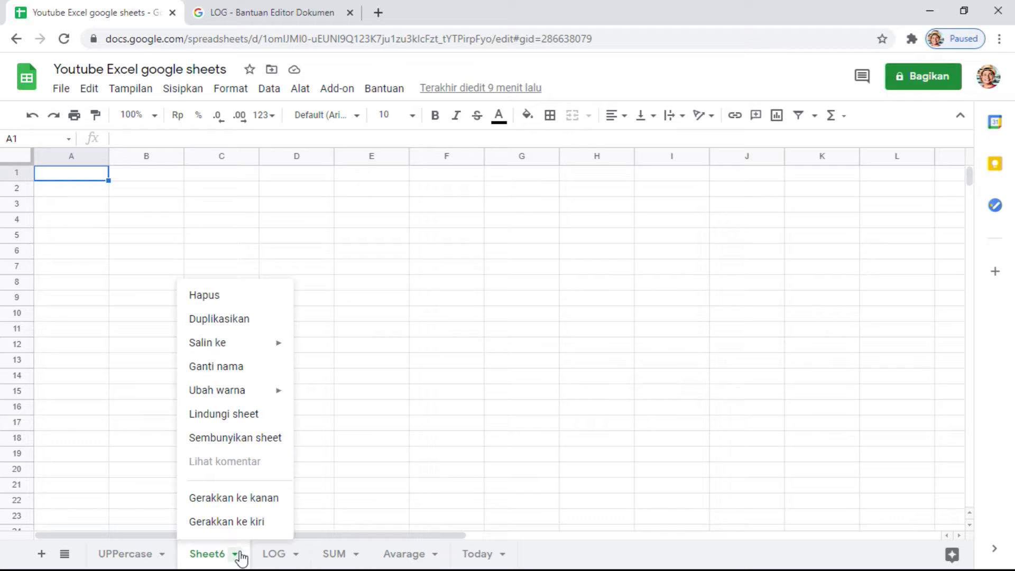
click(220, 370)
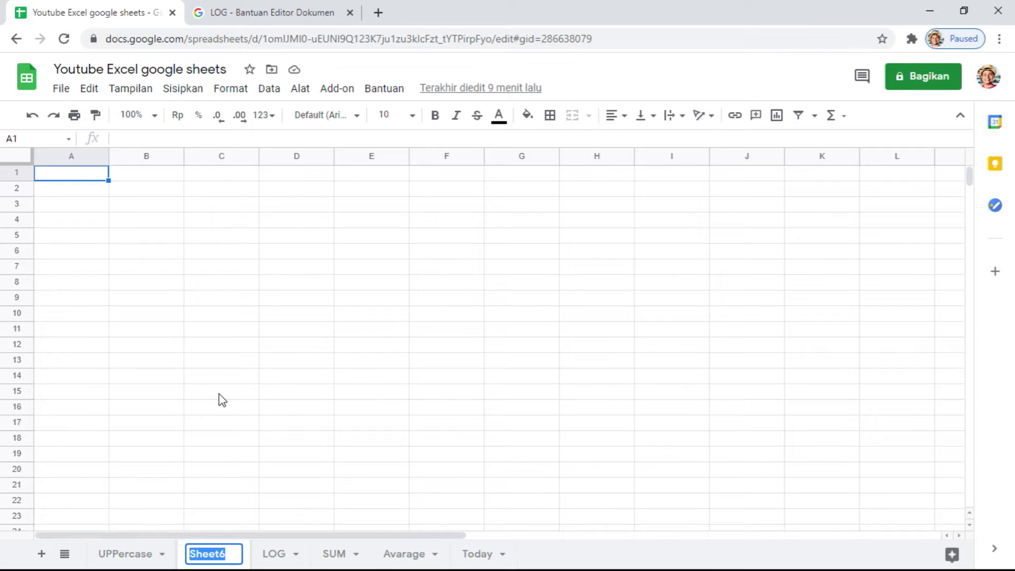
text(Vl)
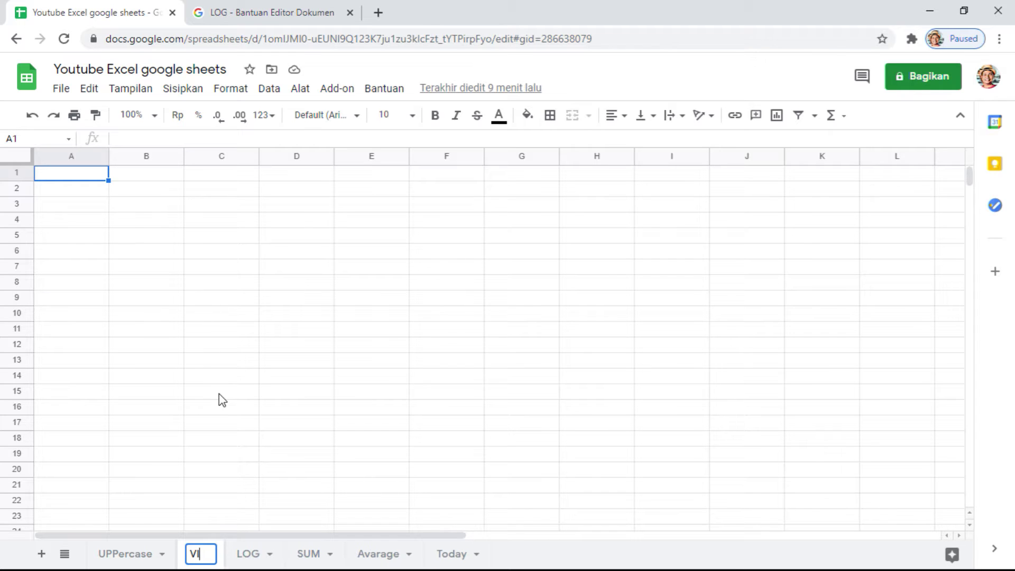
text(ooku)
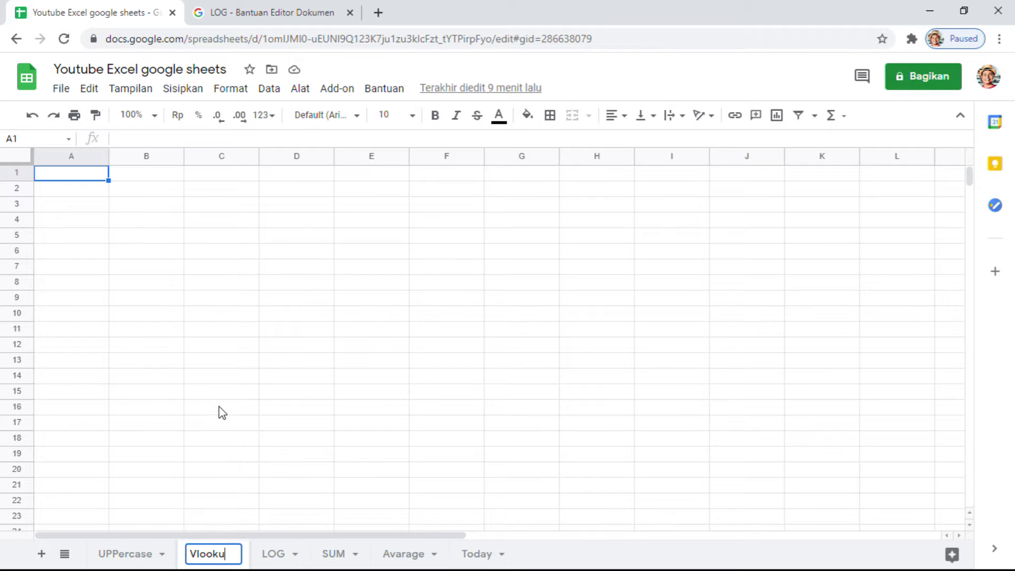
text(p)
click(222, 407)
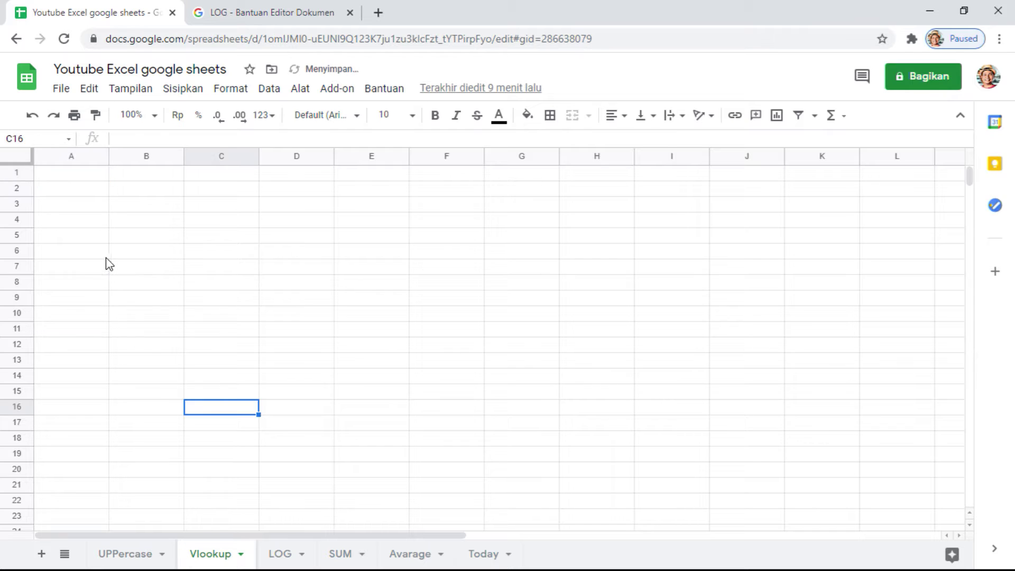
click(127, 207)
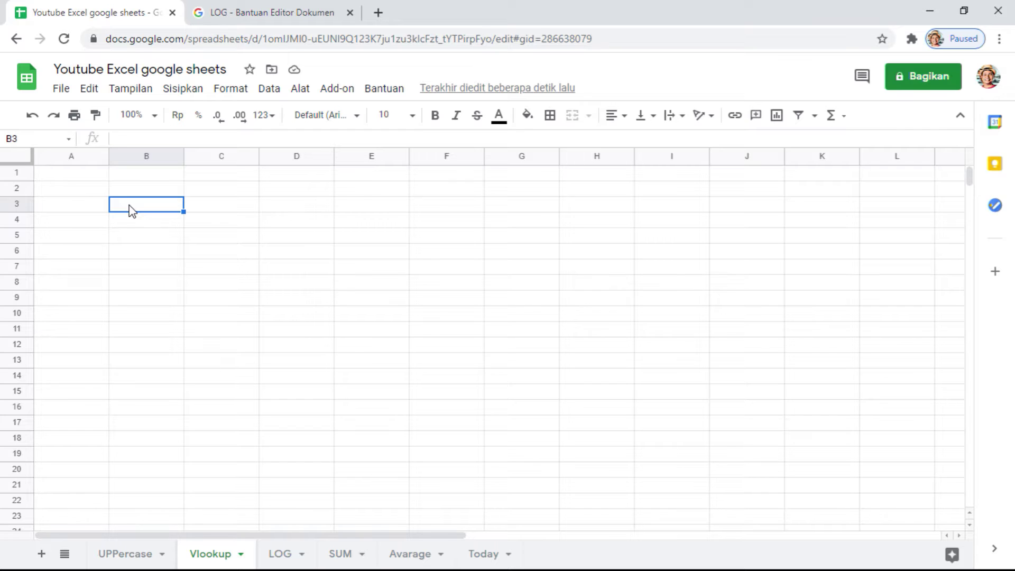
- Type the note 'Vlookup = Vertical Lookup' into cell B3
text(Vloo)
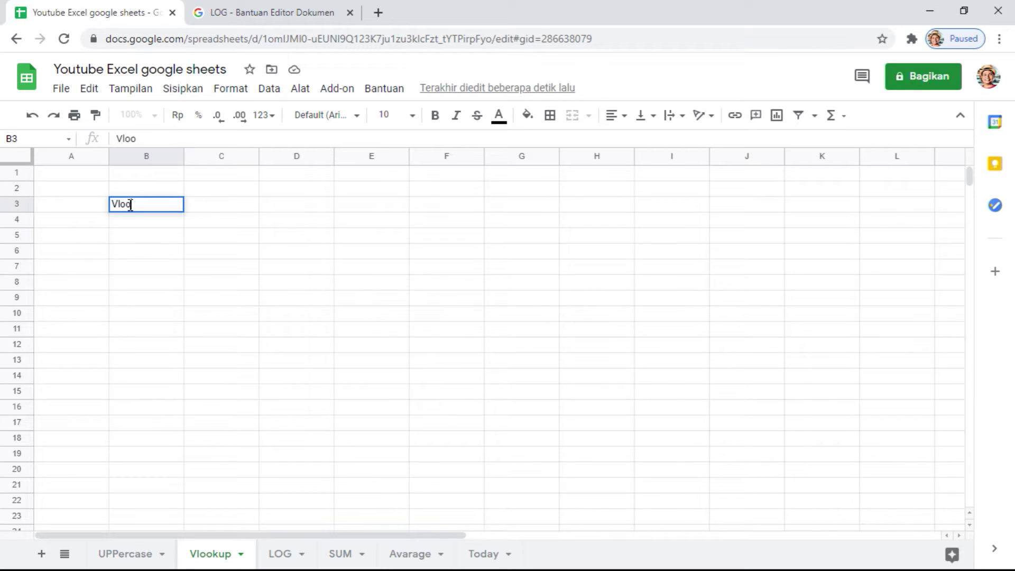
text(ku[)
key(BackSpace)
text(p)
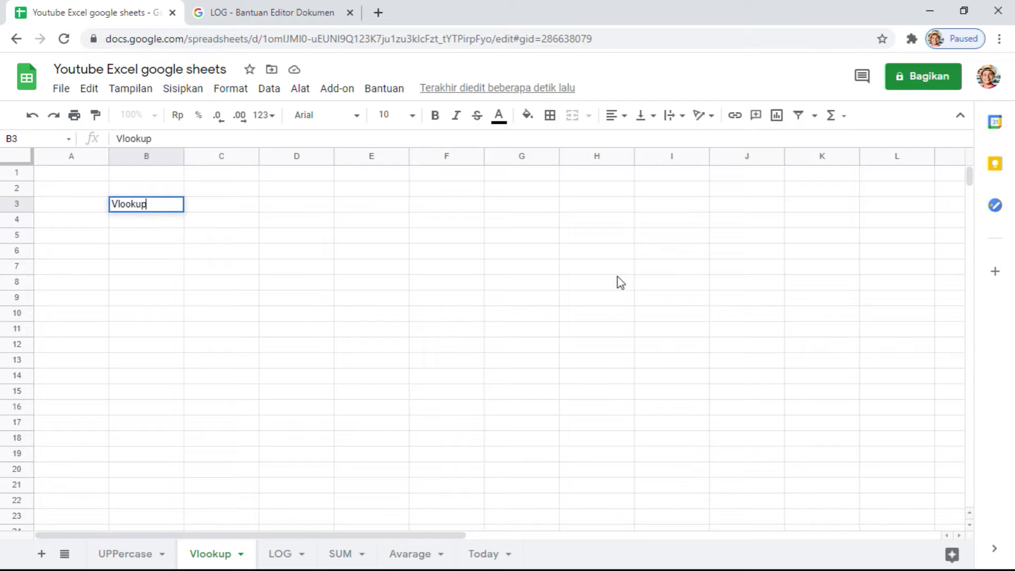
text( = )
text(Vertica)
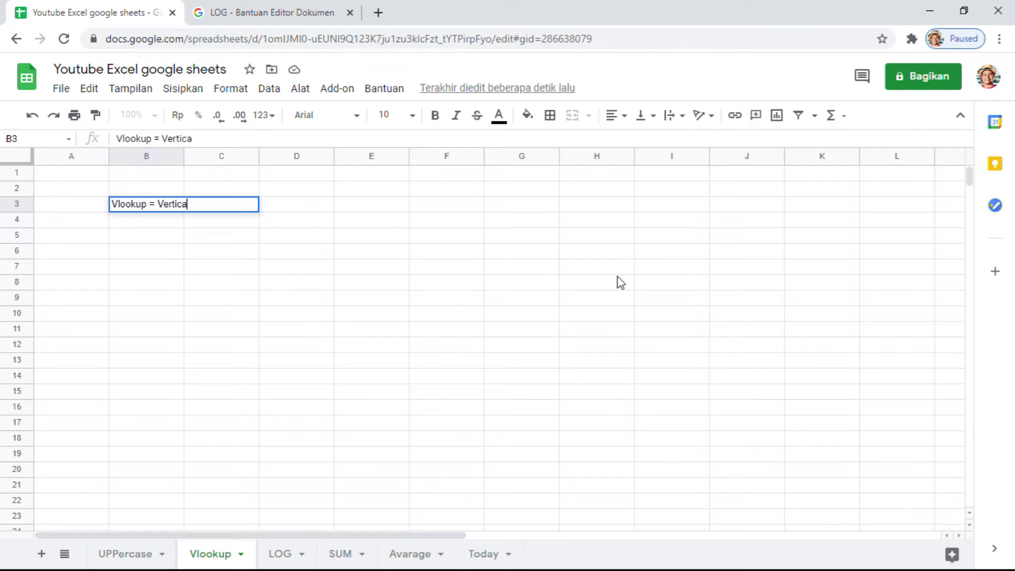
text(l)
text( Look)
text(up)
key(Return)
key(Up)
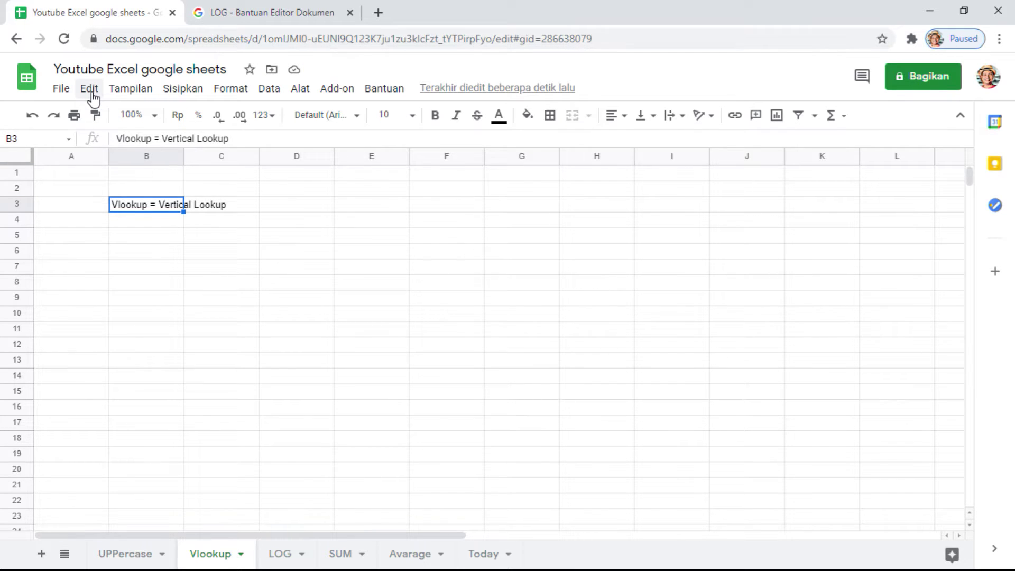
- Zoom the sheet view to 125%, then return it to 100%
click(125, 96)
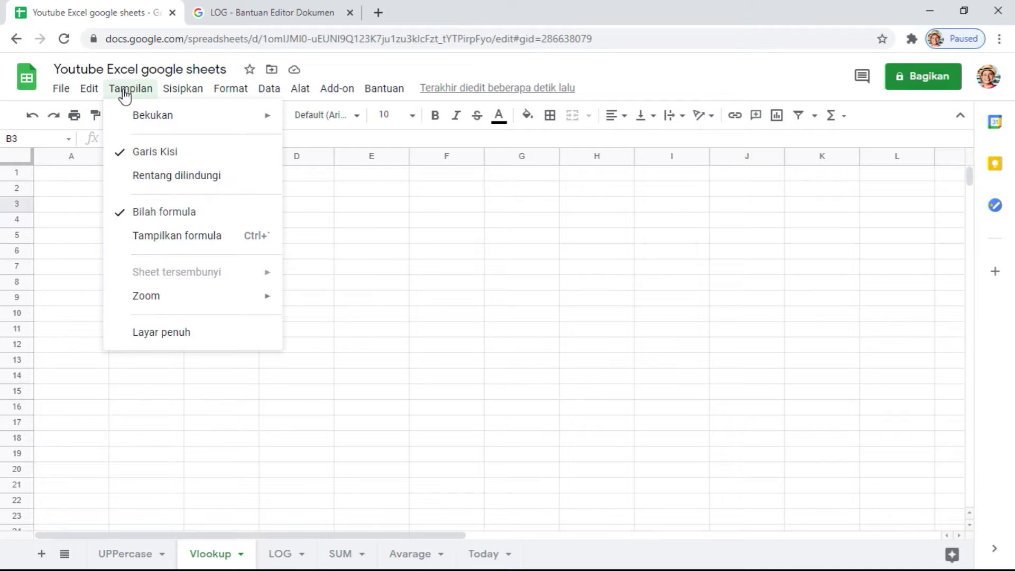
mouse_move(190, 296)
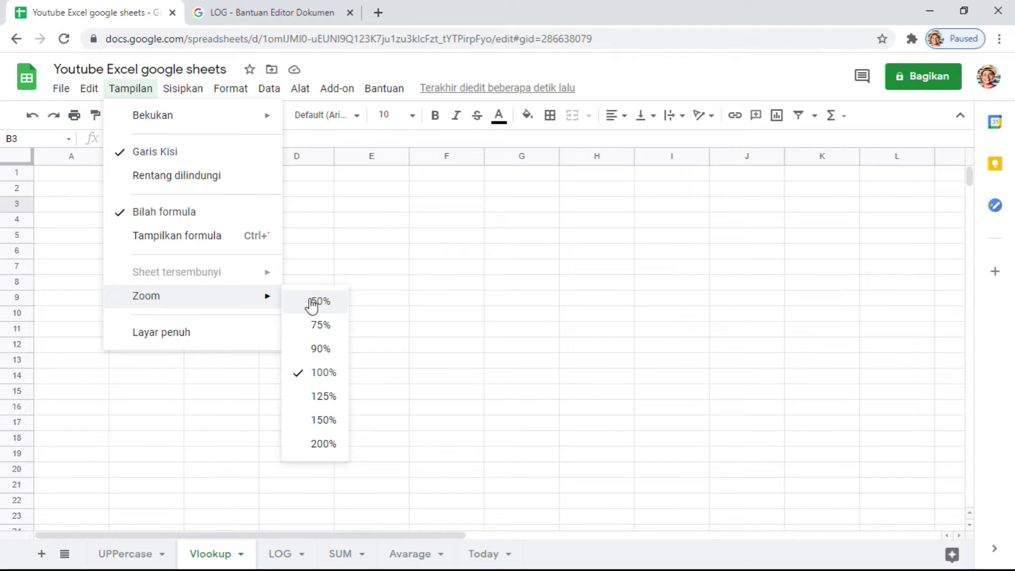
click(320, 400)
click(308, 334)
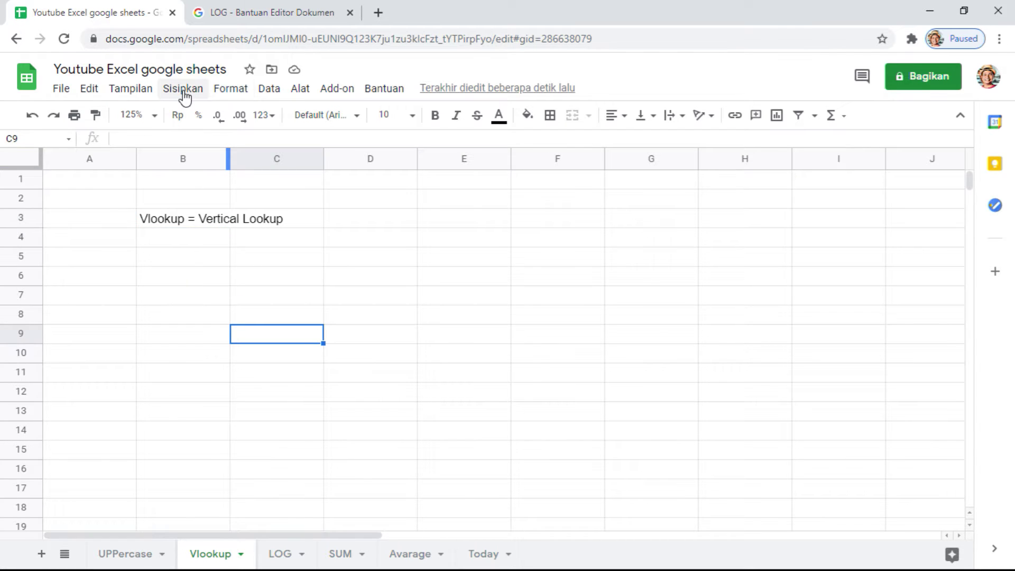
click(138, 93)
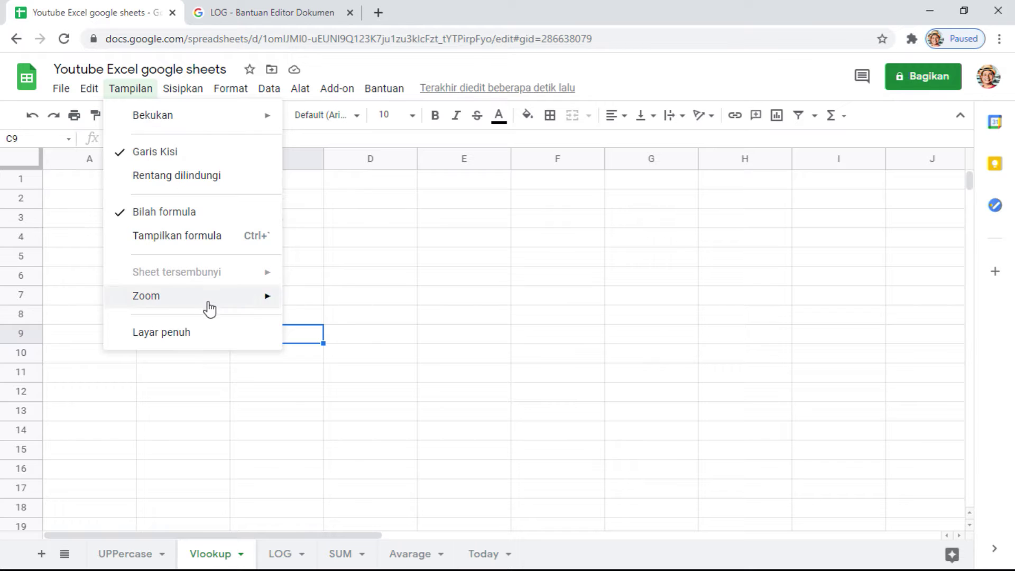
mouse_move(146, 296)
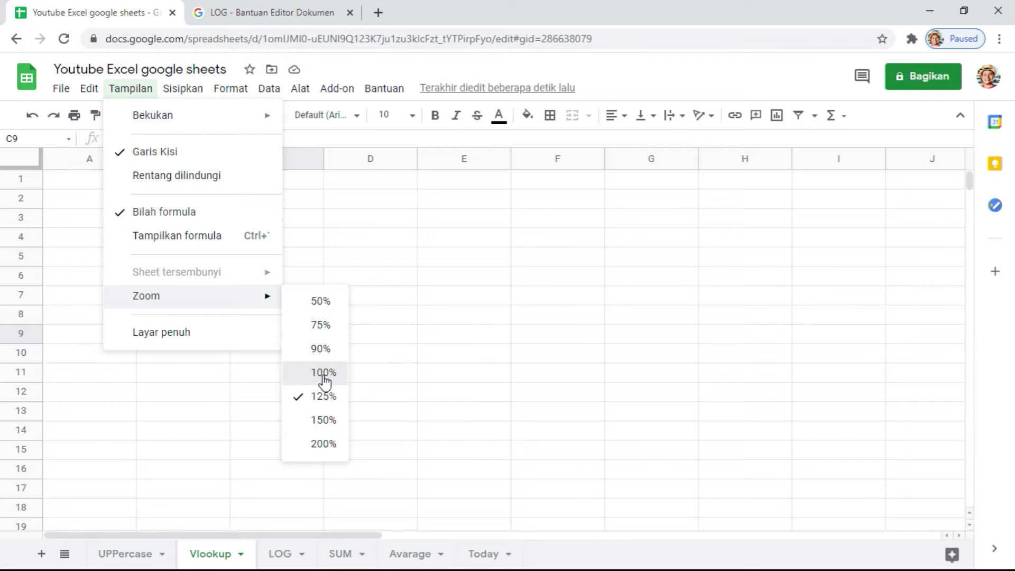
click(323, 373)
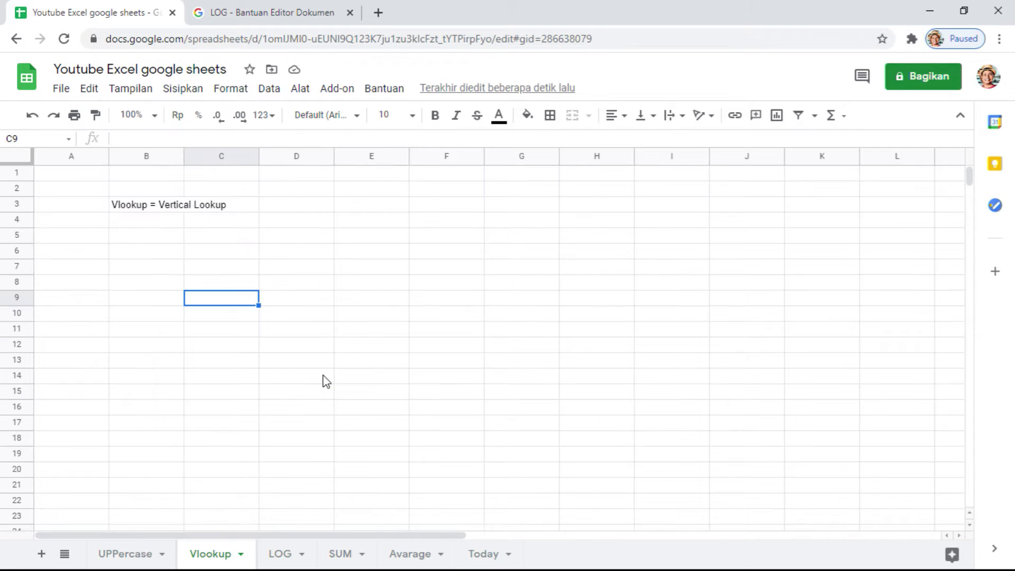
- Set the font size of the entire sheet to 14
click(24, 153)
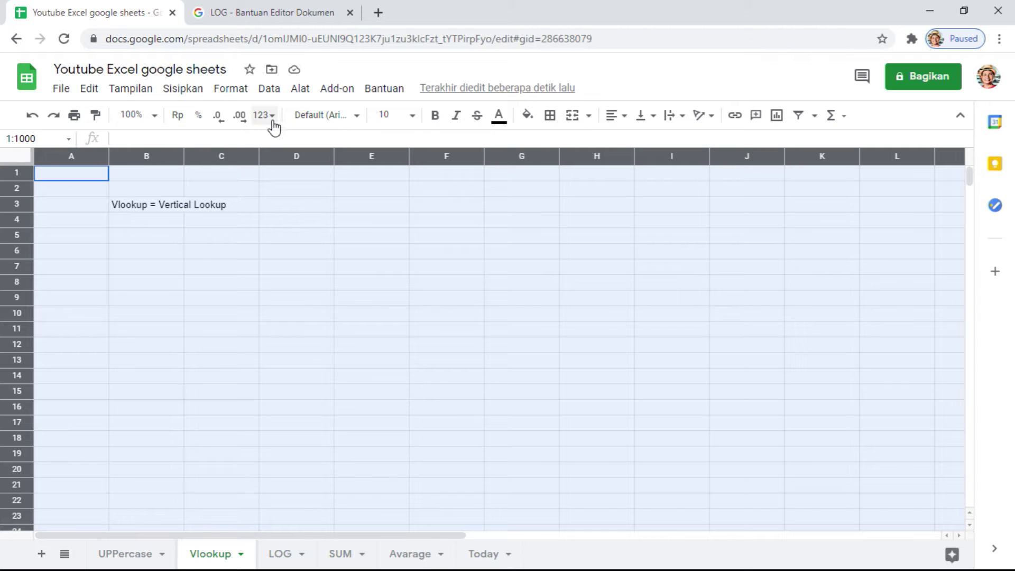
click(413, 115)
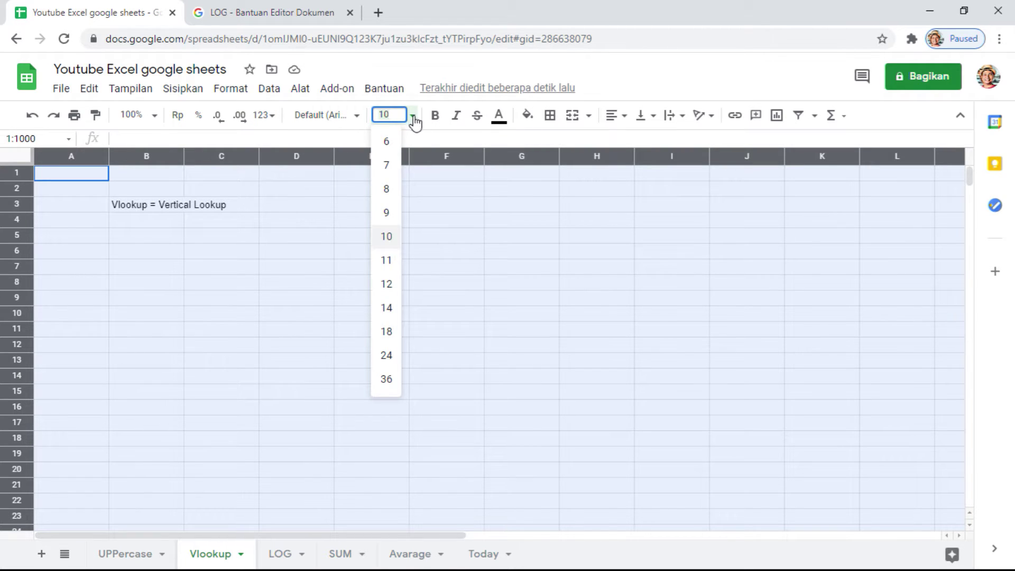
click(388, 308)
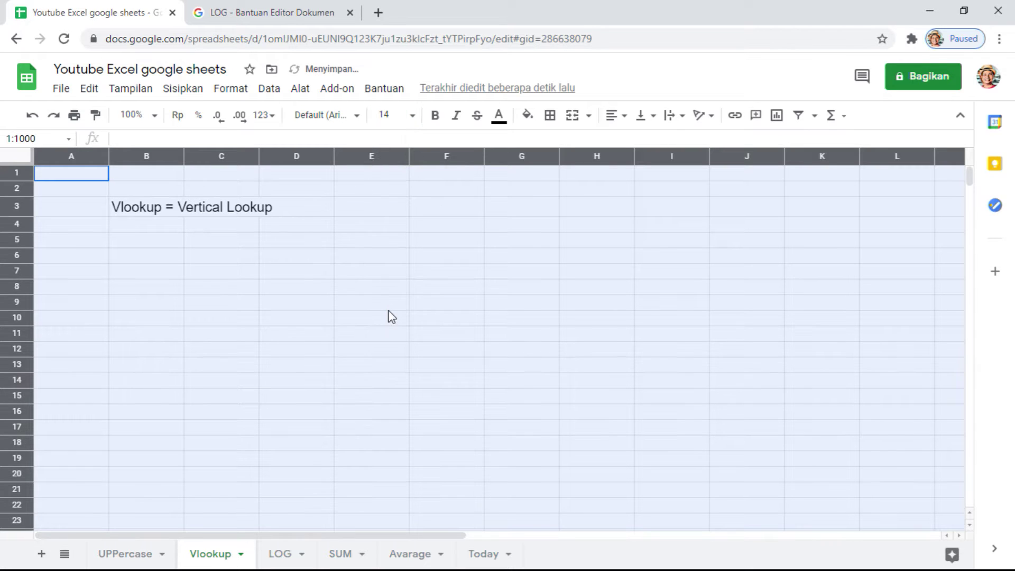
click(206, 243)
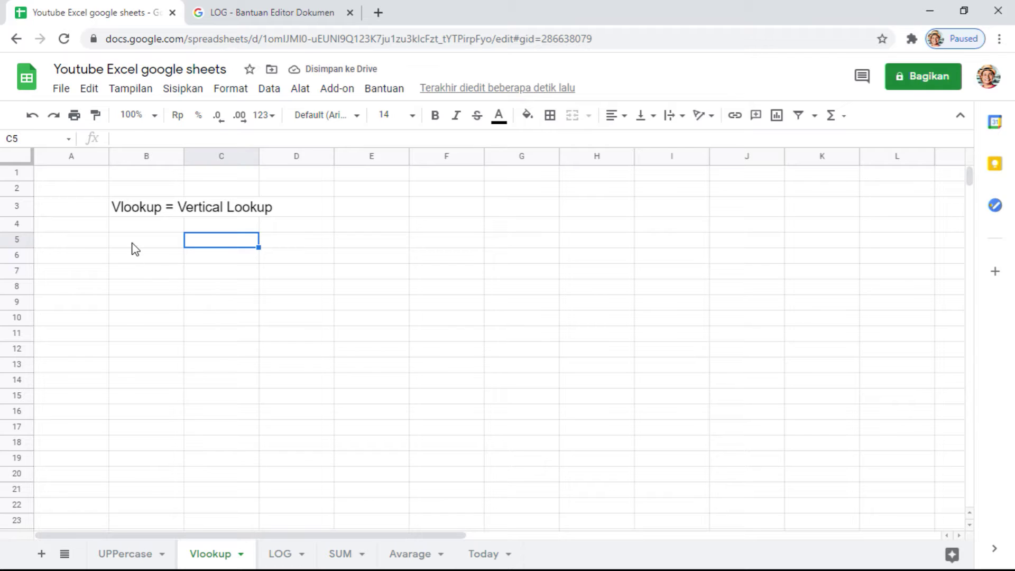
- Enter the heading 'Menu Indonesia' in cell B5
click(132, 243)
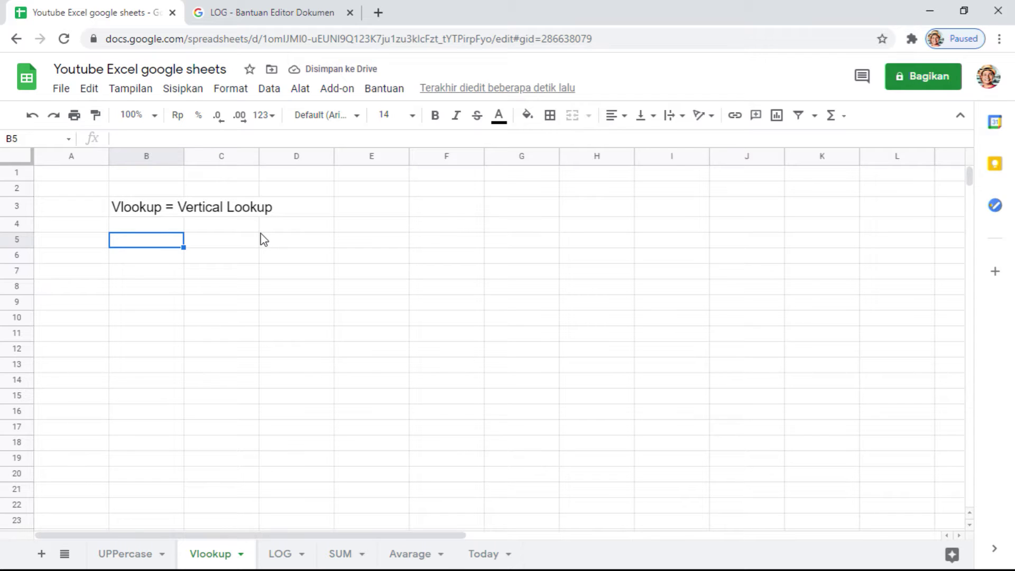
key(Up)
key(Down)
key(Up)
key(Down)
text(Menu)
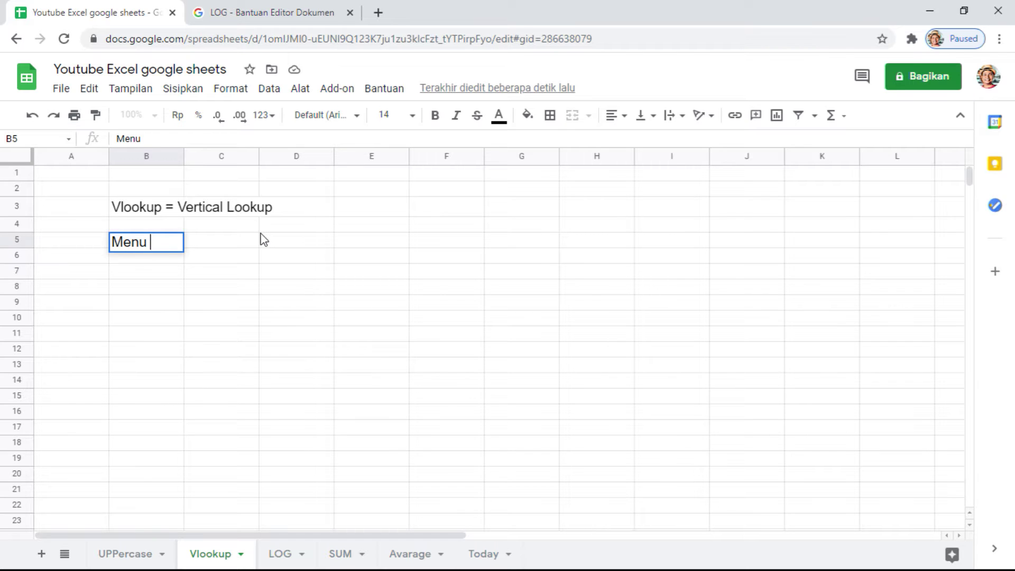
text( Indo)
text(nesia)
key(Return)
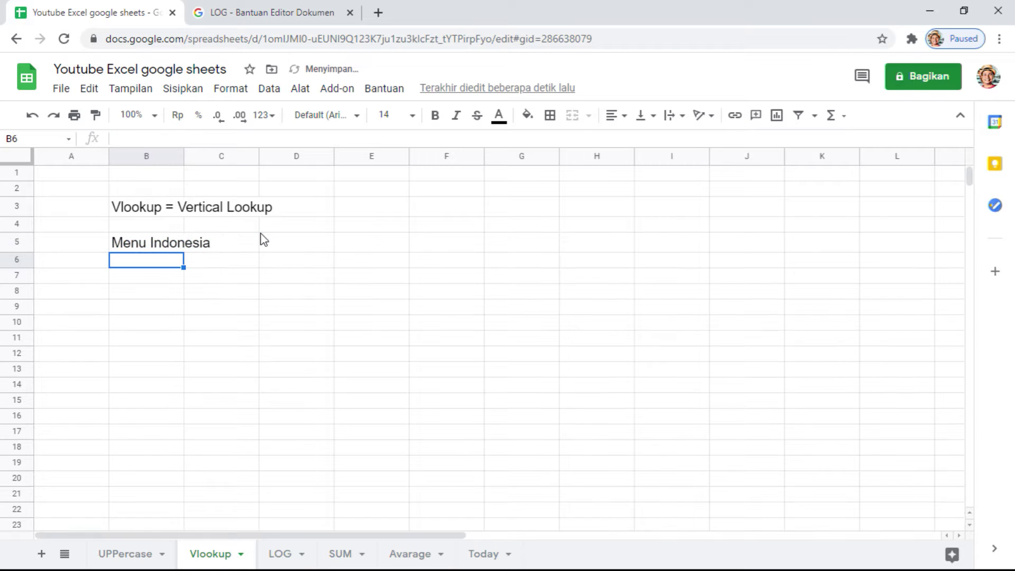
key(Up)
- Merge B5:C5 and centre the Menu Indonesia heading
key(shift+Right)
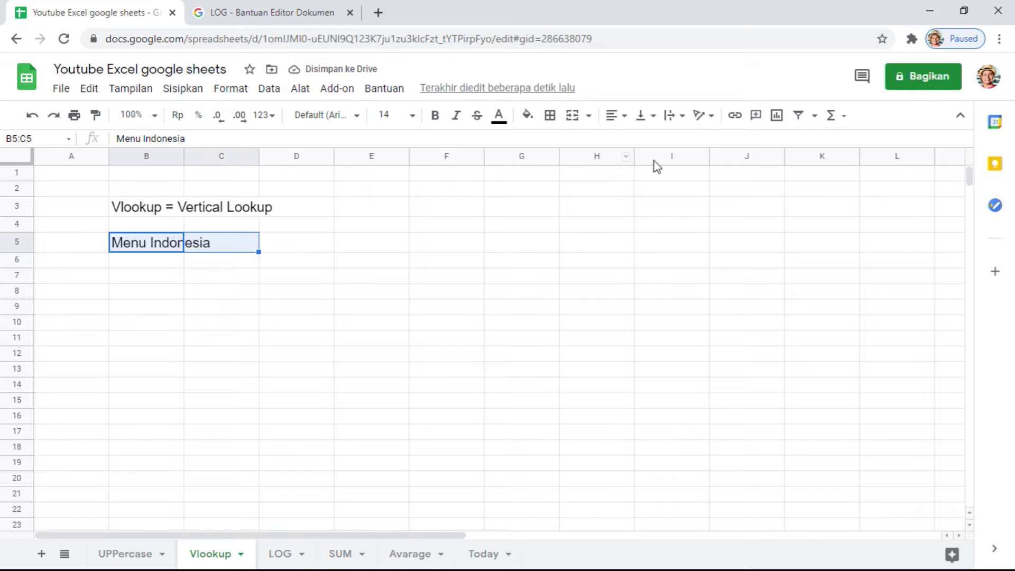
click(588, 121)
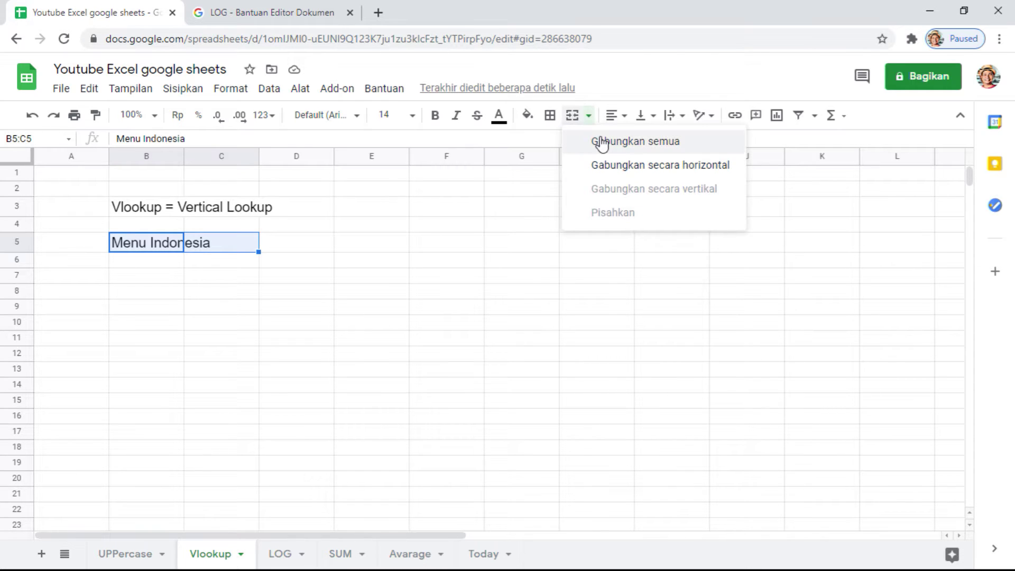
click(602, 141)
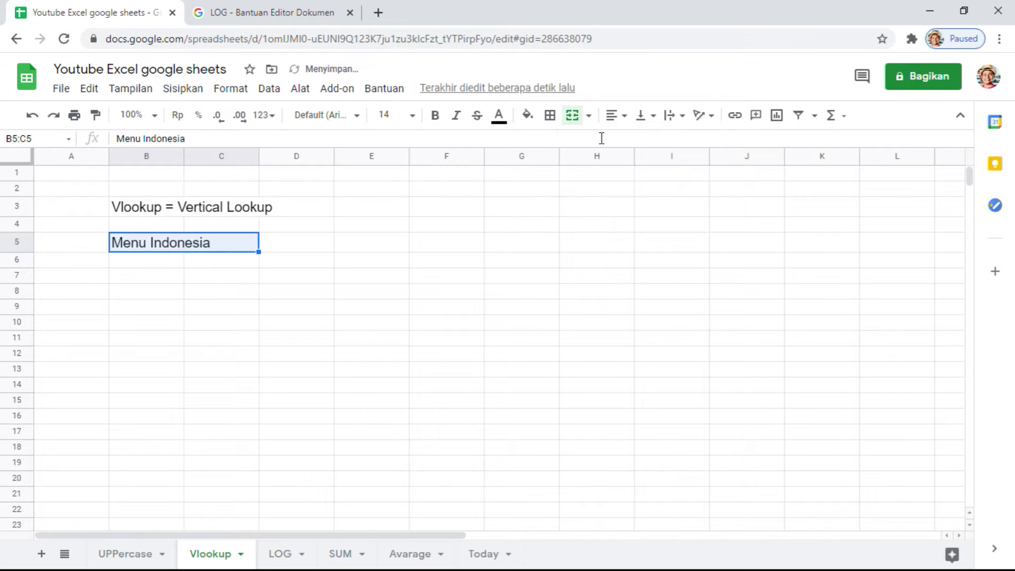
click(618, 117)
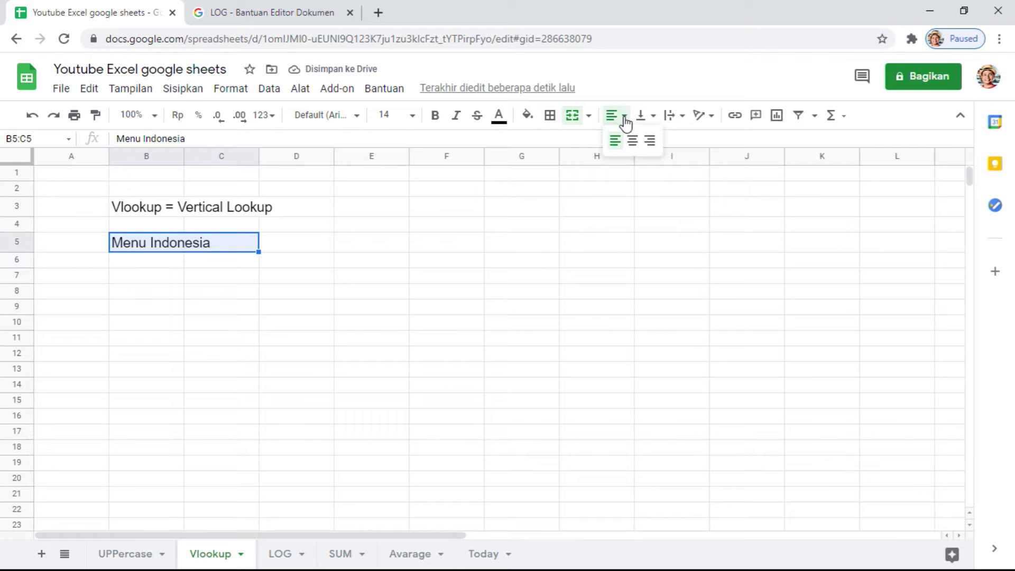
click(632, 142)
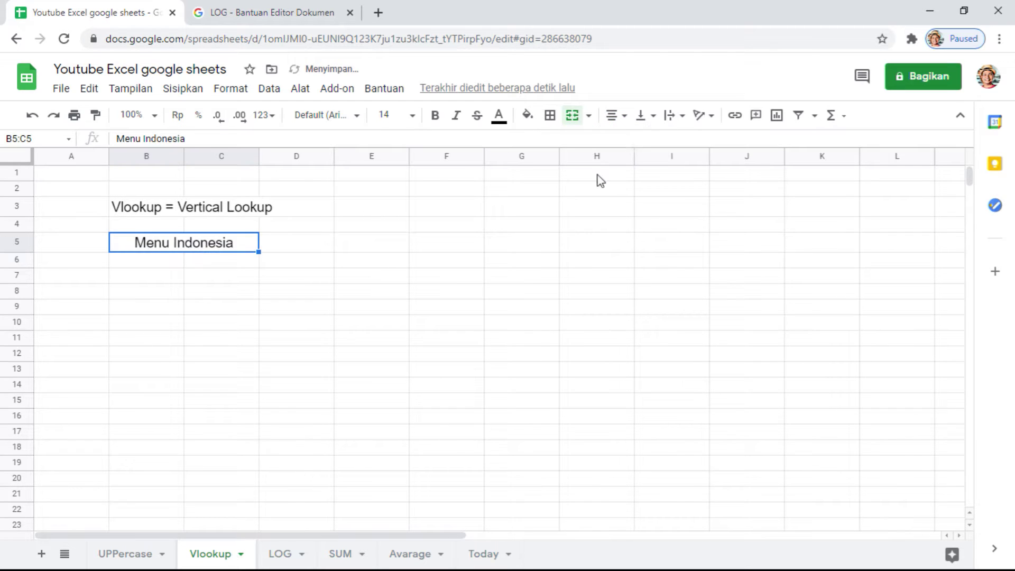
click(521, 242)
click(133, 263)
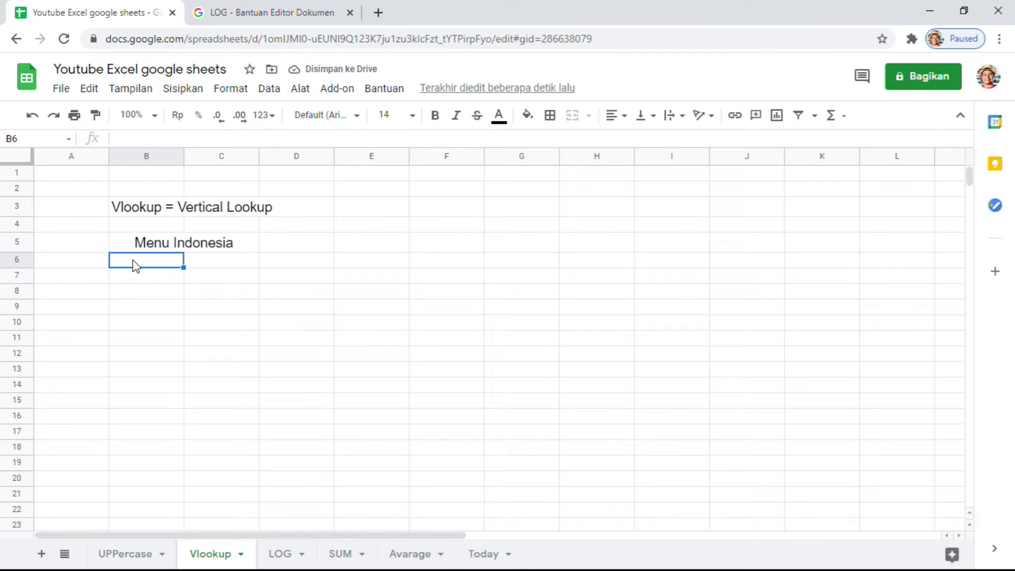
- Enter the column headers 'Item' in B6 and 'Price' in C6
text(Item)
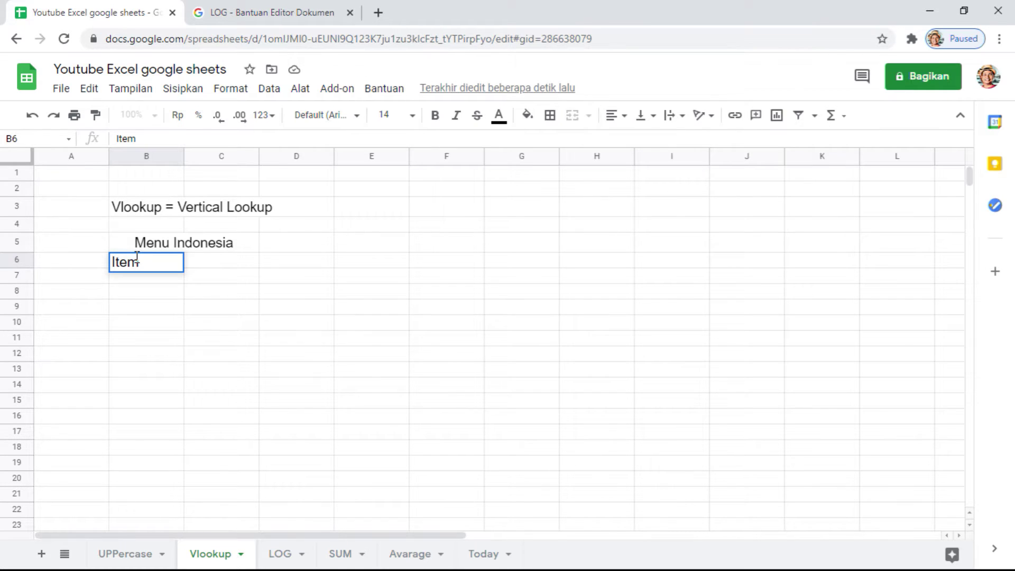
key(Return)
key(Up)
key(Right)
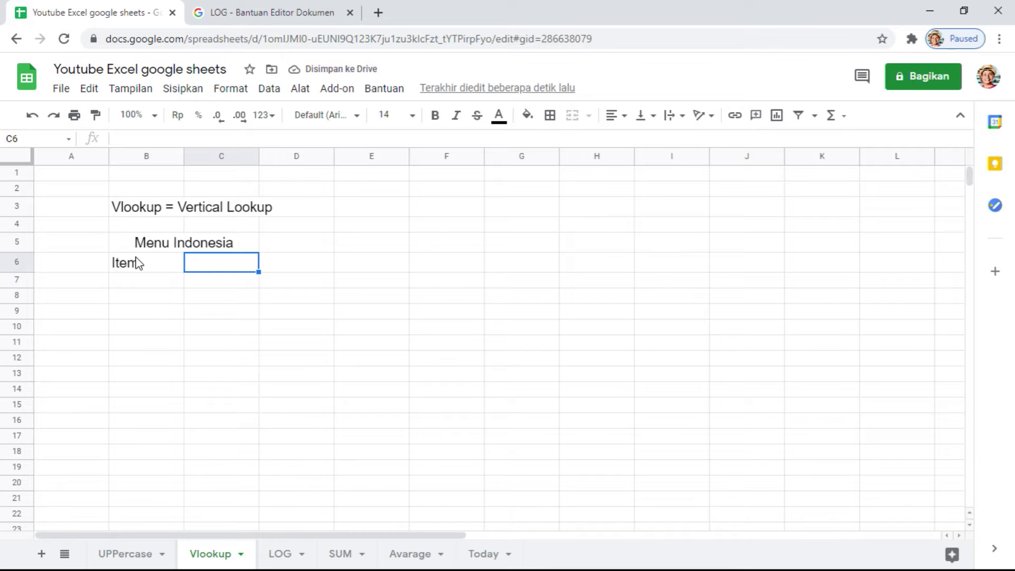
text(Price)
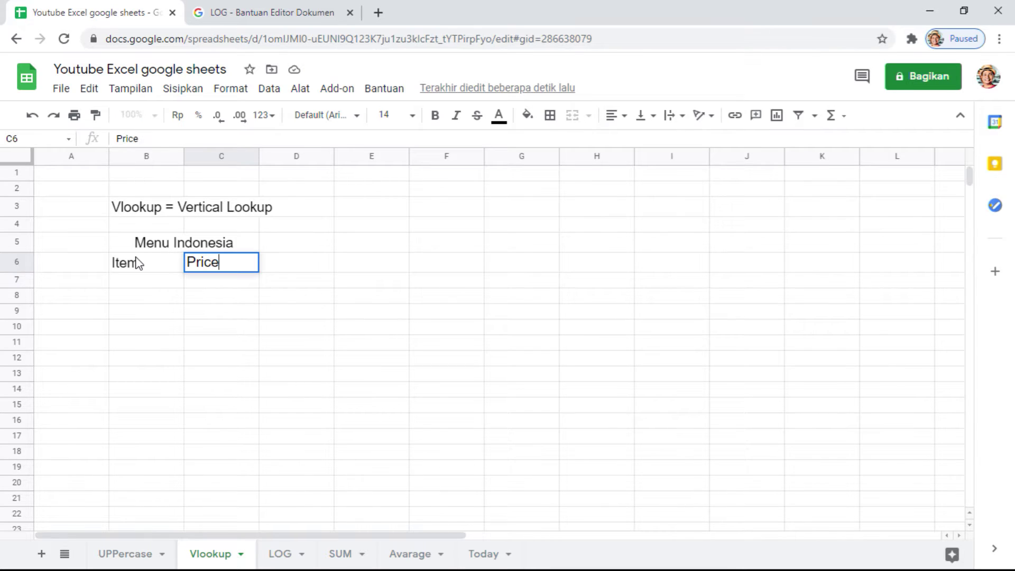
key(Return)
- Centre the Item and Price headers in B6:C6
click(135, 257)
key(shift+Right)
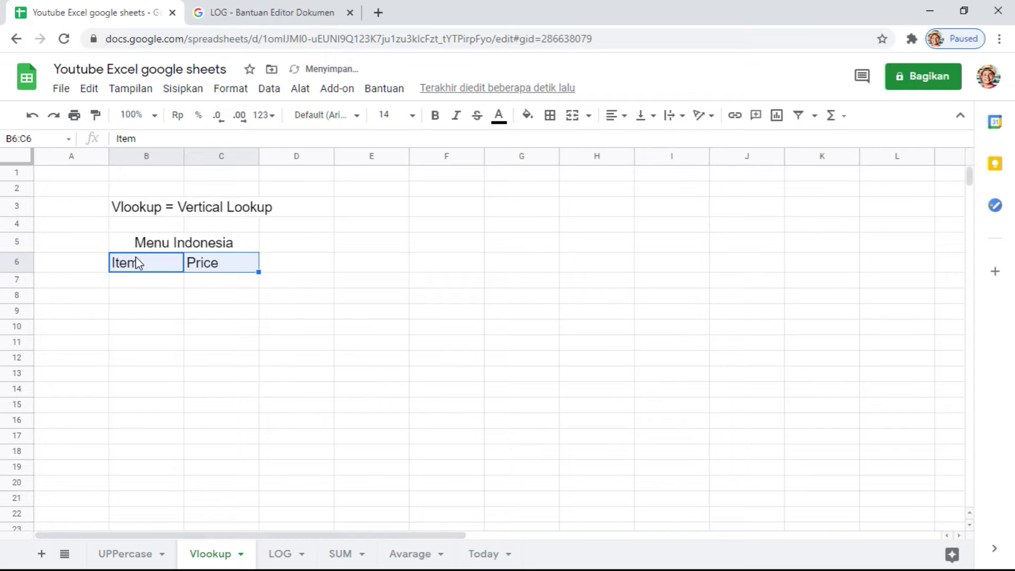
click(624, 117)
click(633, 140)
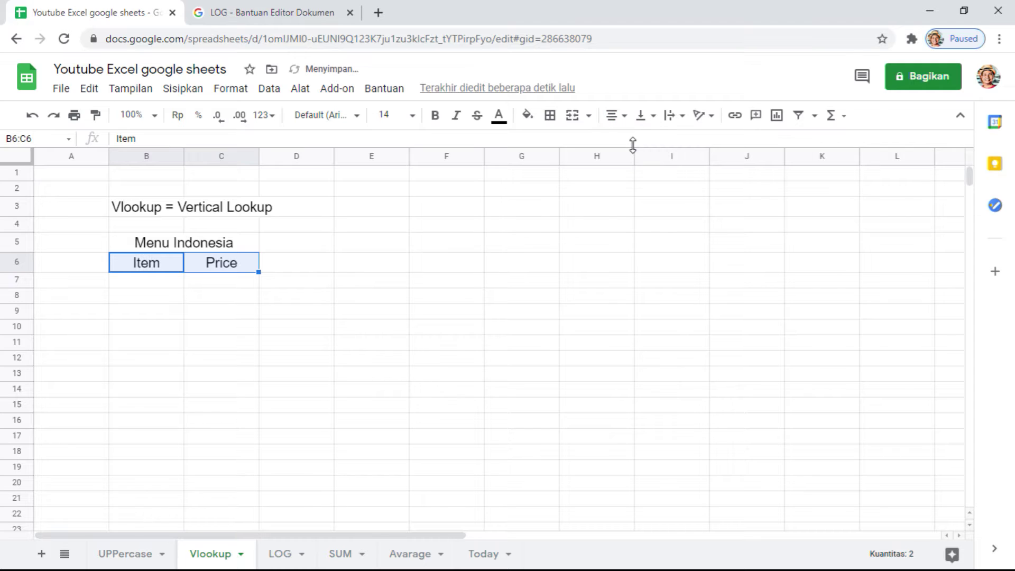
click(479, 297)
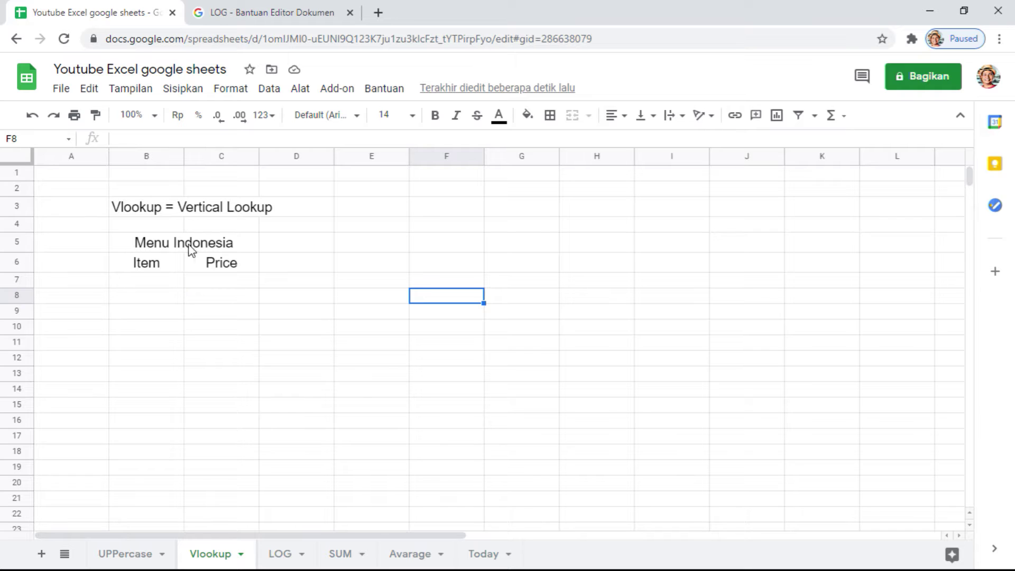
- Widen columns B and C for the Item and Price entries
drag(209, 160, 261, 161)
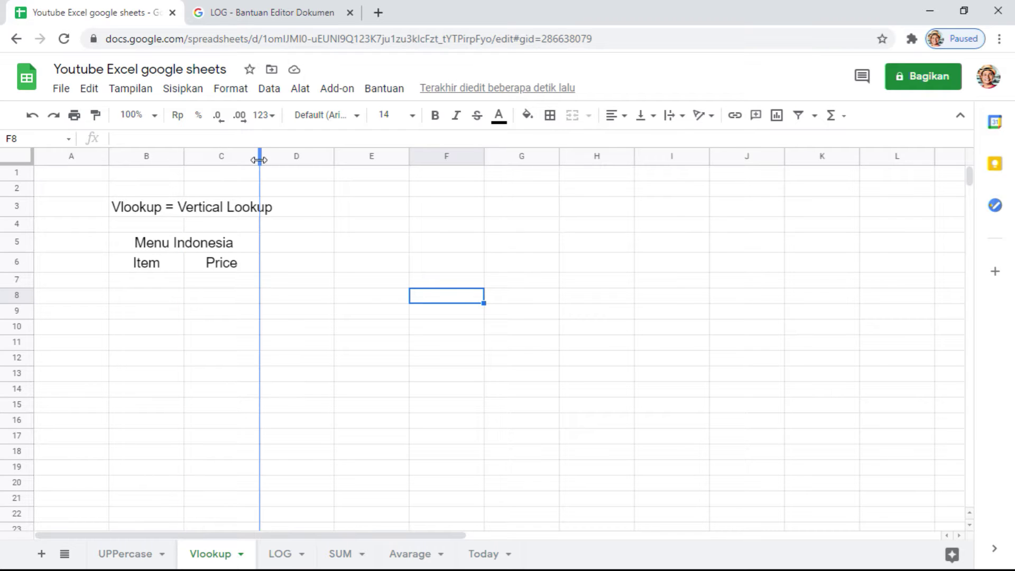
click(261, 175)
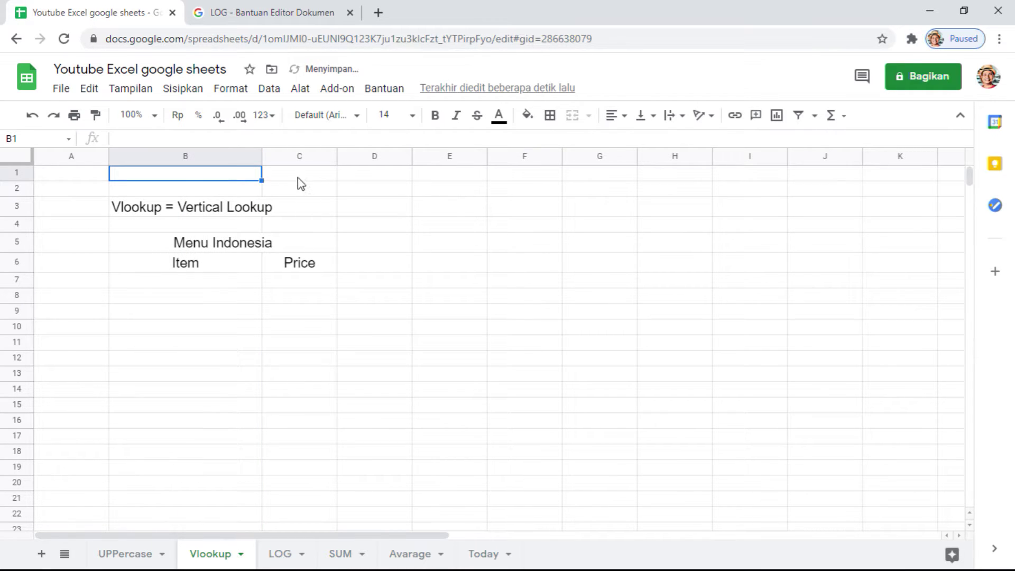
drag(338, 156, 408, 161)
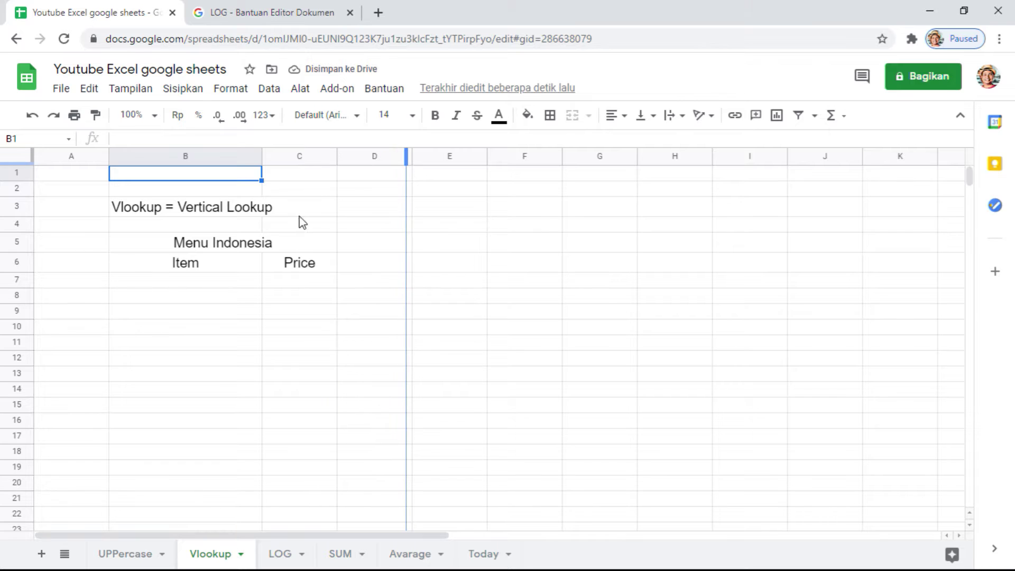
click(275, 262)
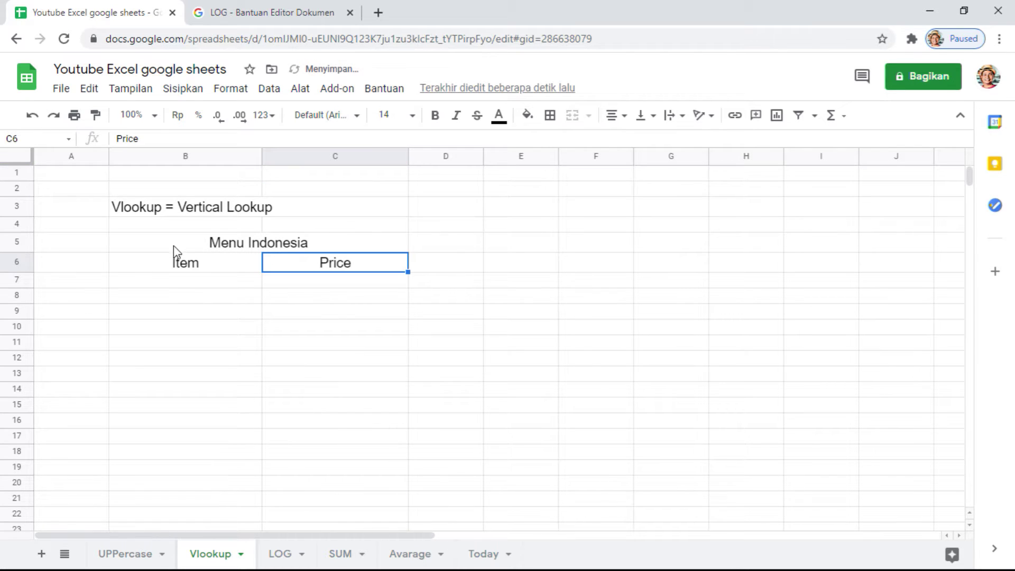
- Apply all borders to the table range B5:C16
mouse_move(174, 246)
mouse_down()
mouse_move(196, 266)
mouse_move(210, 419)
mouse_up()
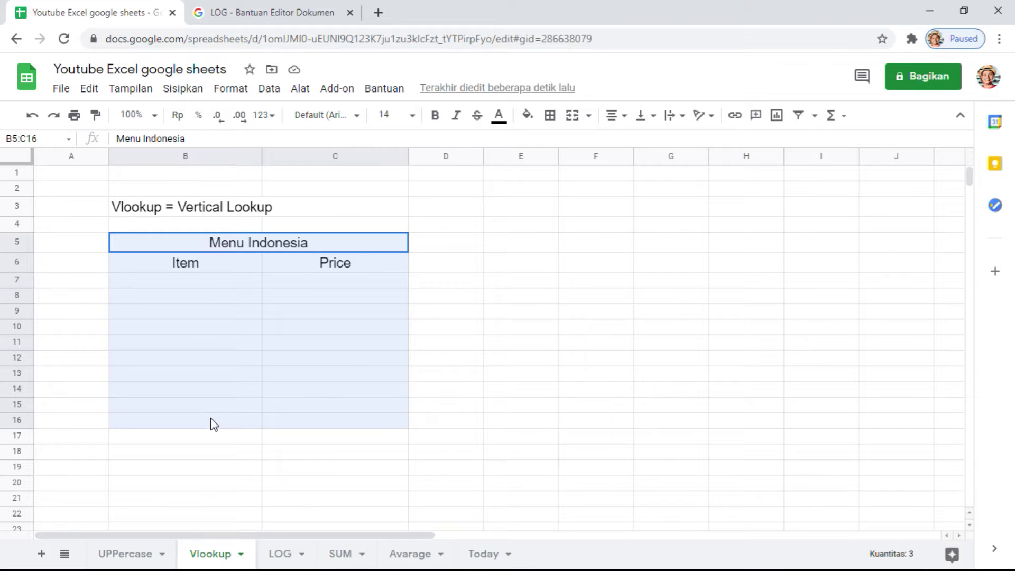
click(555, 121)
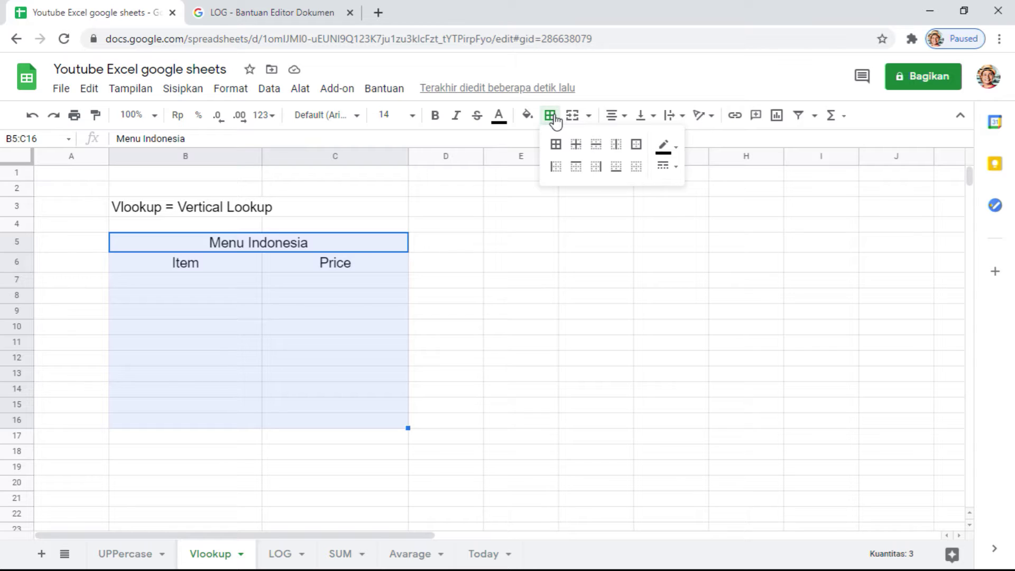
click(555, 144)
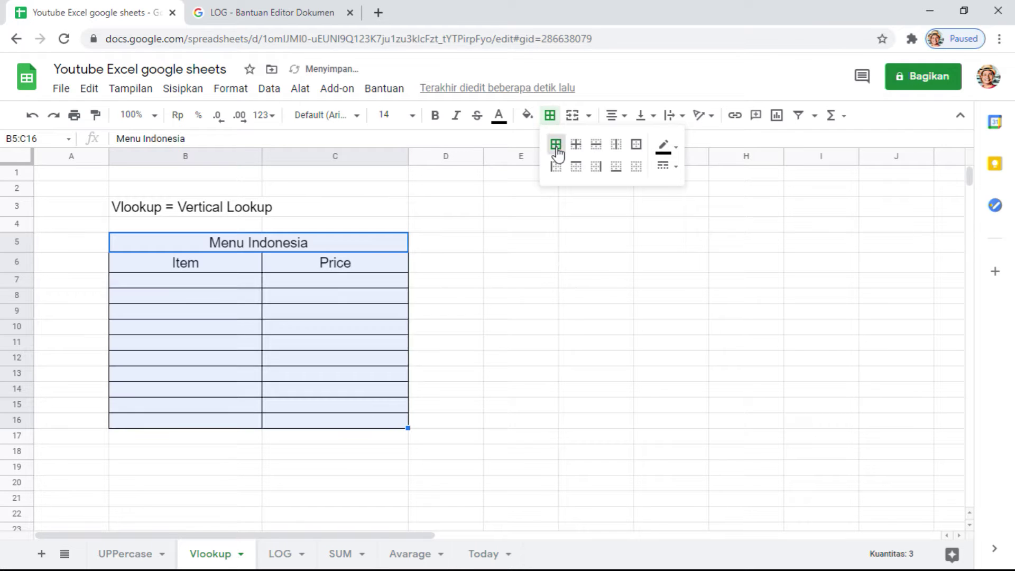
click(513, 262)
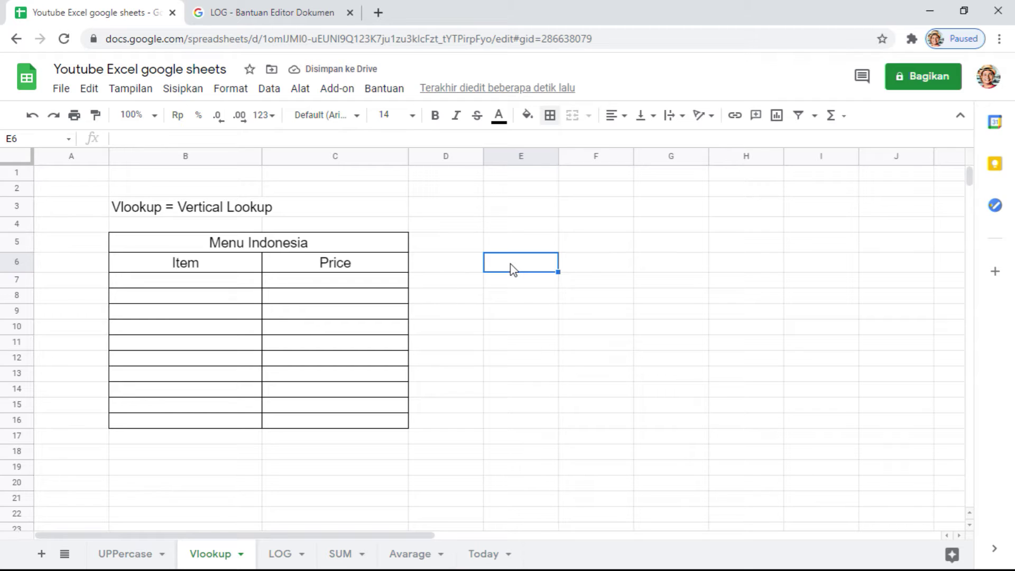
- Enter the label 'Price ???' in cell E5
click(512, 250)
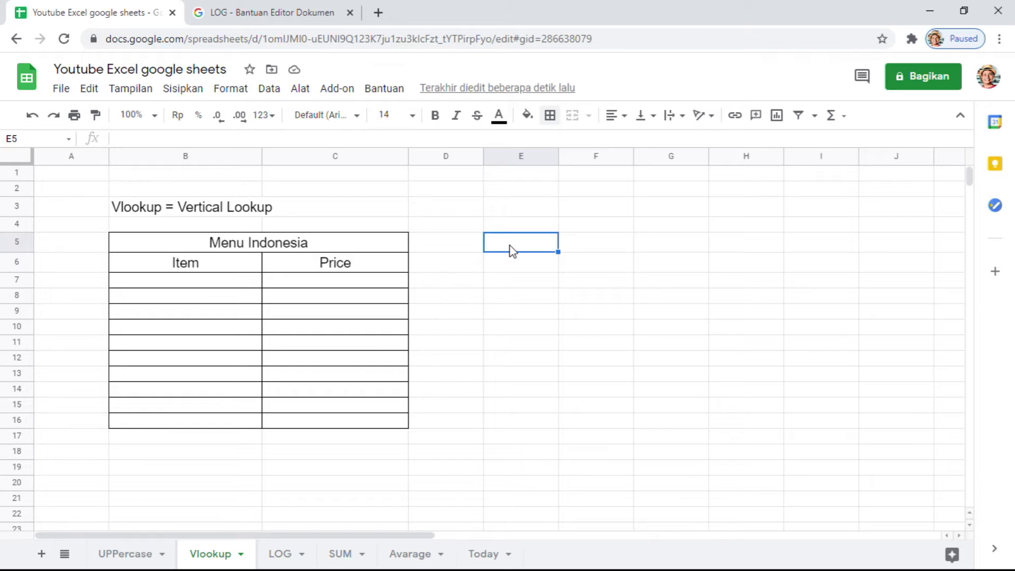
text(Price)
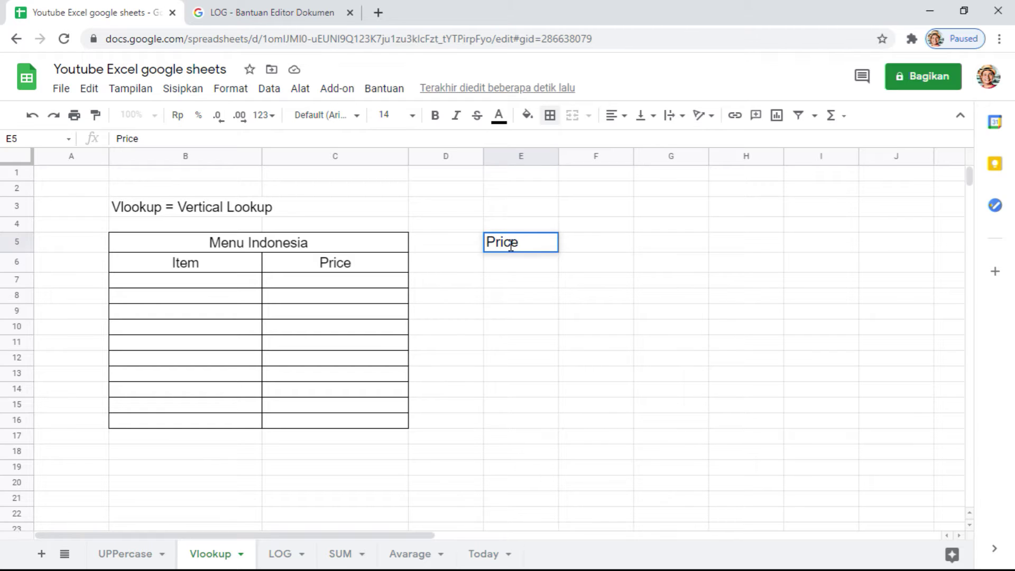
text( ???)
key(Return)
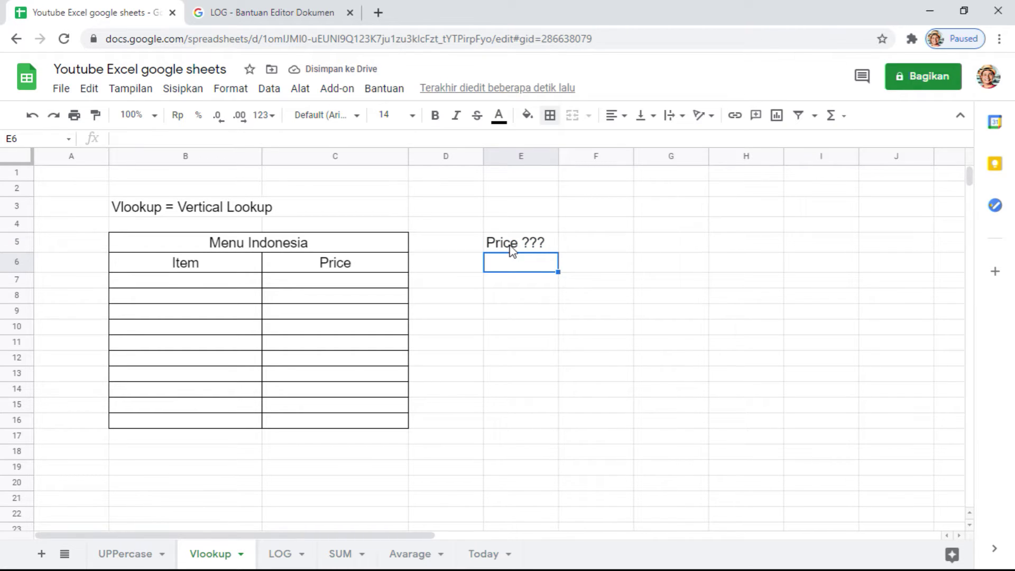
- Apply all borders to cells E6:F6
key(shift+Right)
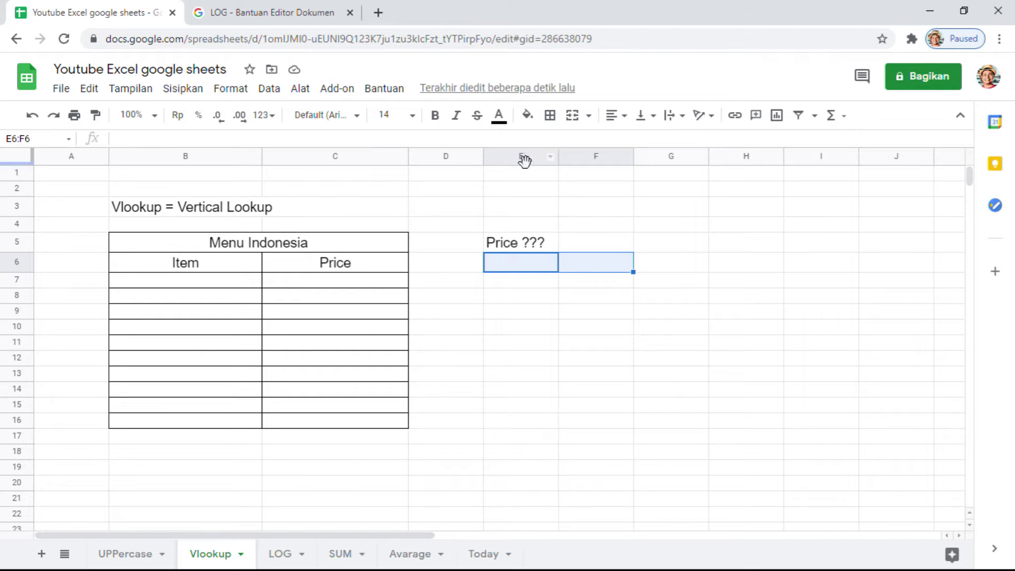
click(552, 126)
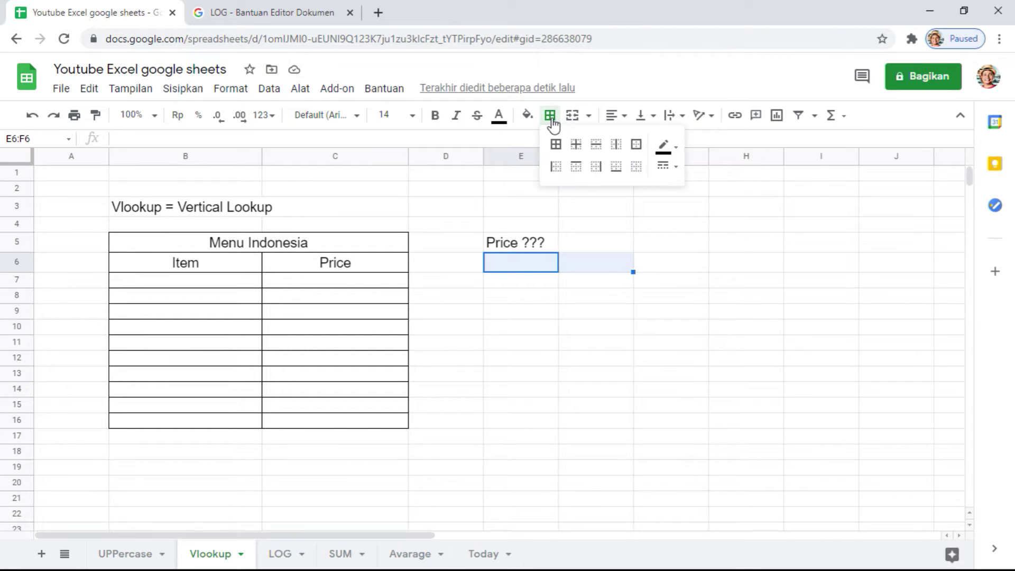
click(553, 155)
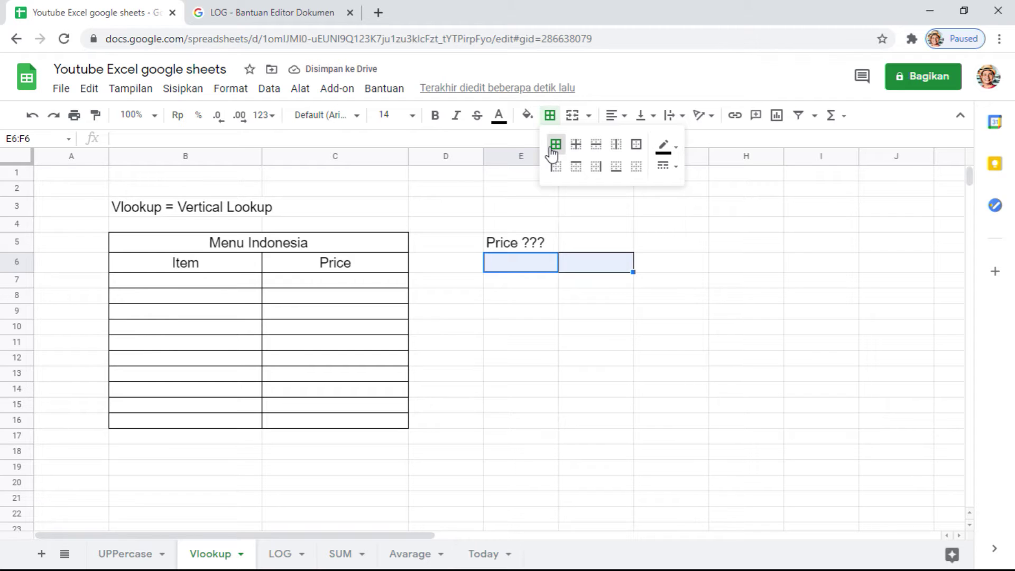
click(588, 341)
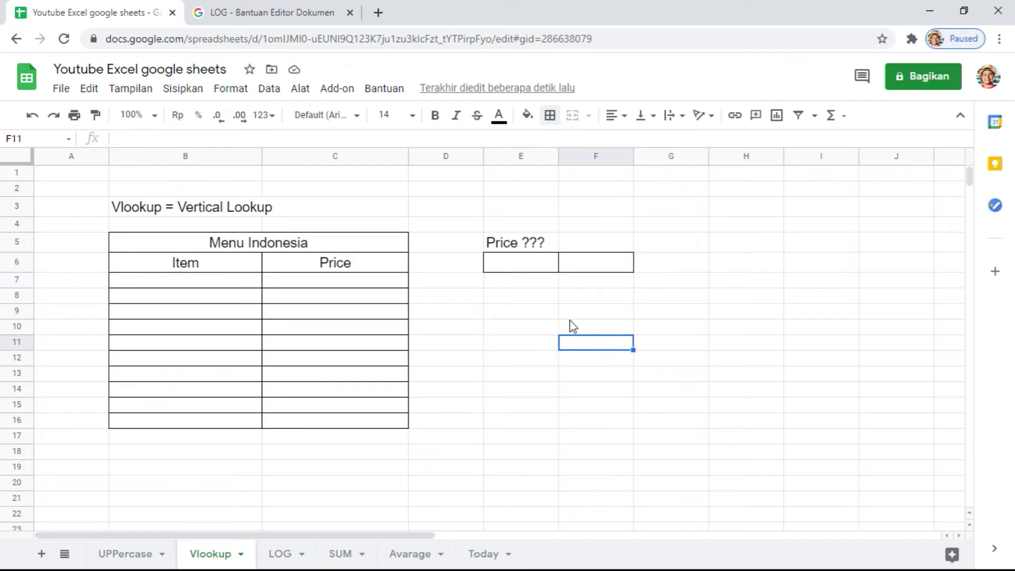
click(535, 269)
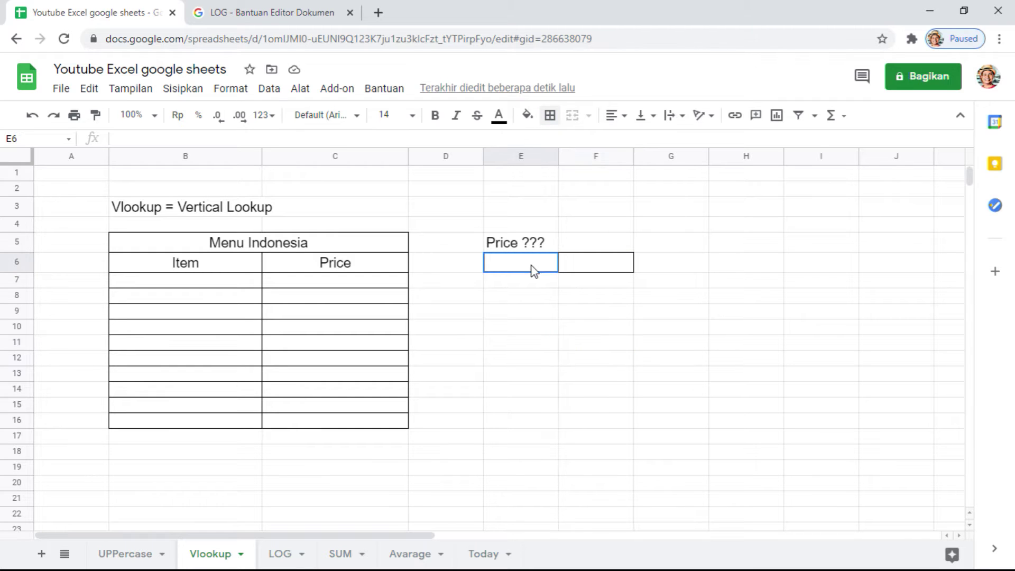
- List Nasi Goreng, Ayam Panggang and Telor DAdar in B7:B9
click(180, 282)
text(Nasi )
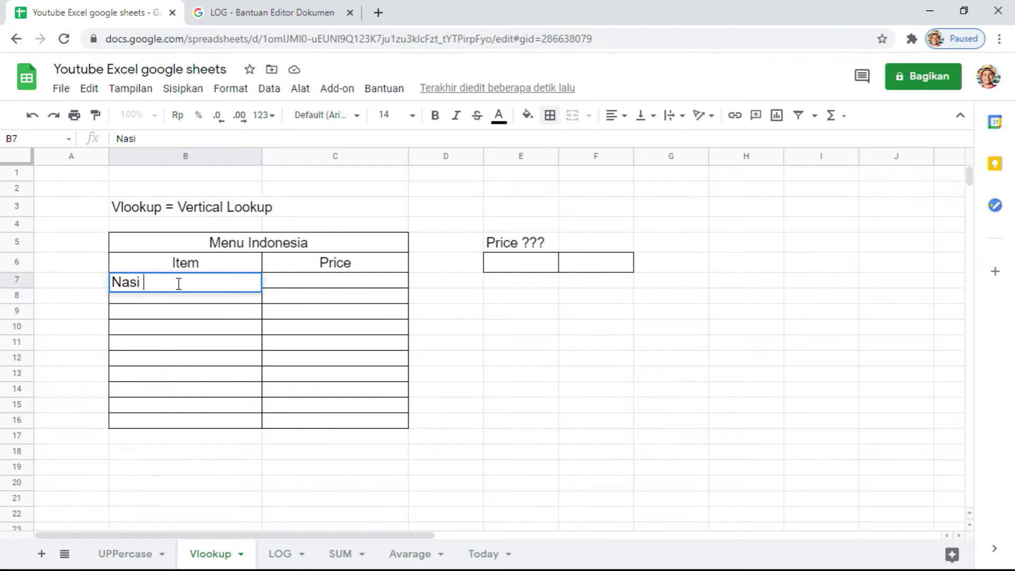
text(Goreng)
key(Return)
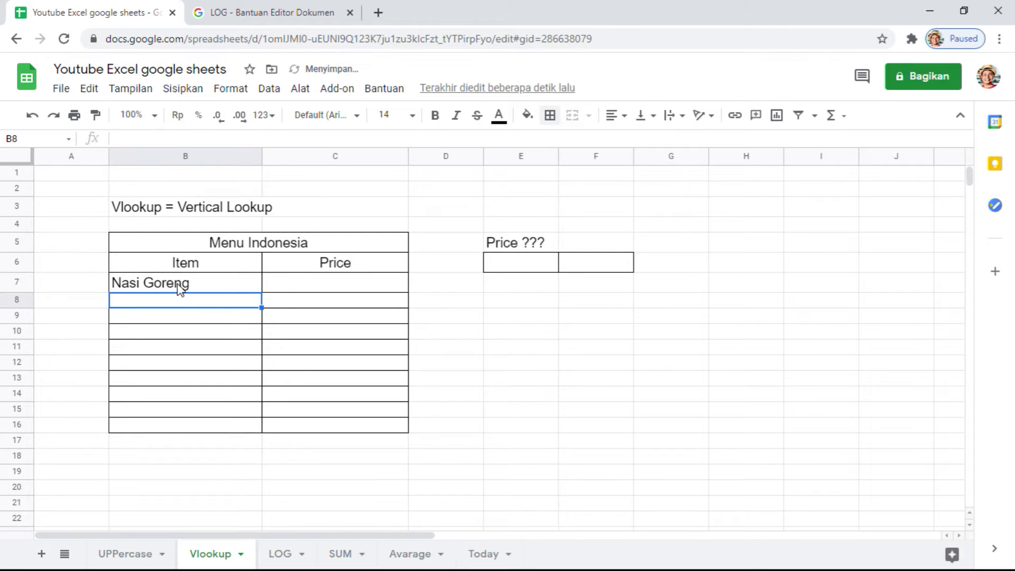
text(ayam)
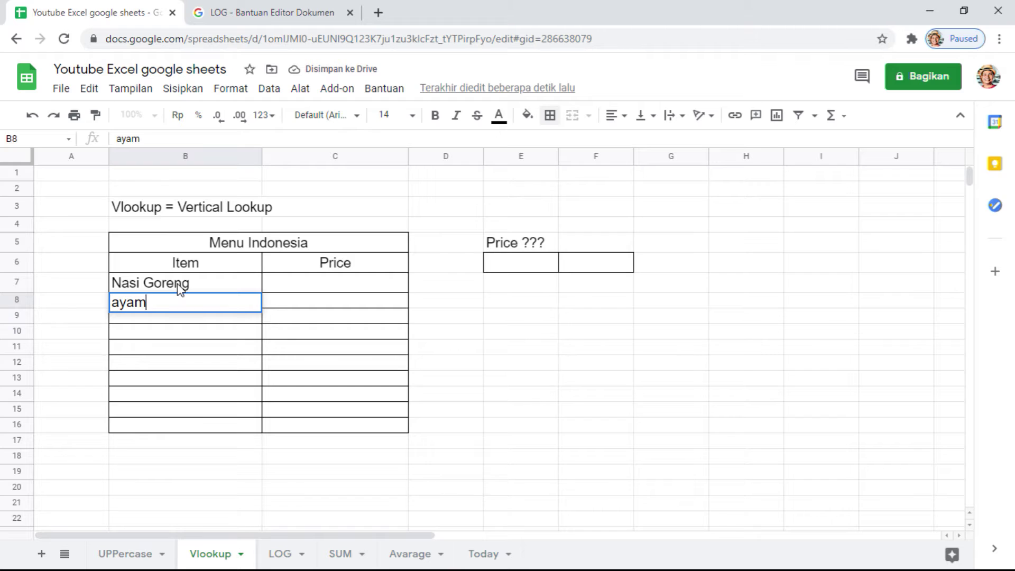
key(BackSpace)
key(BackSpace)
key(BackSpace)
key(BackSpace)
text(A)
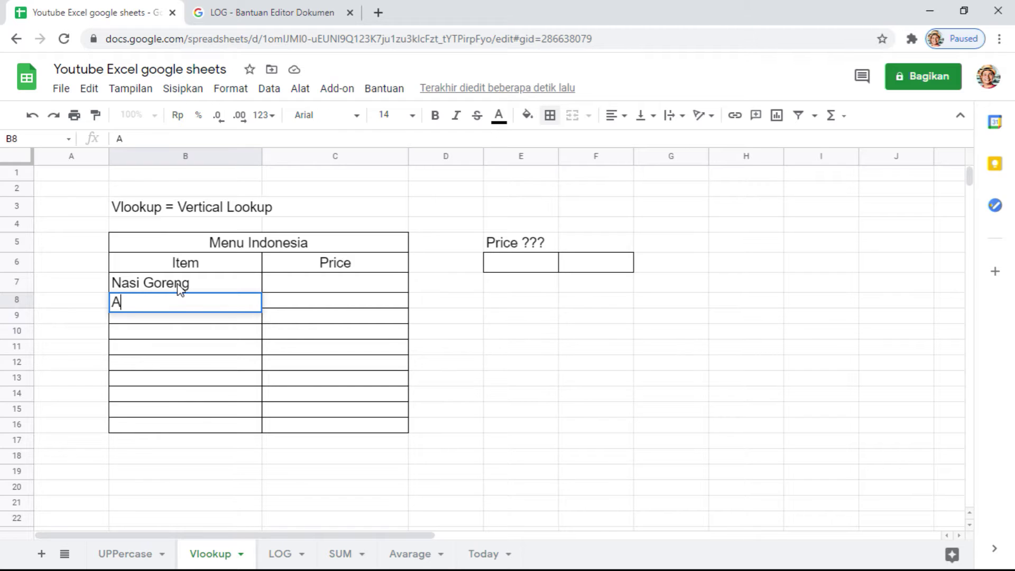
text(yam Pangga)
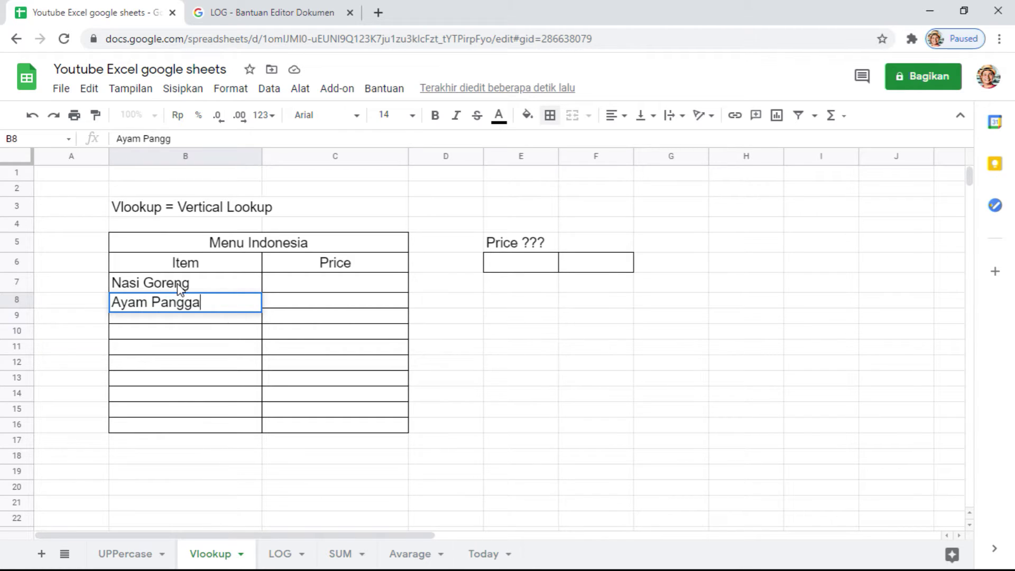
text(ng)
key(Return)
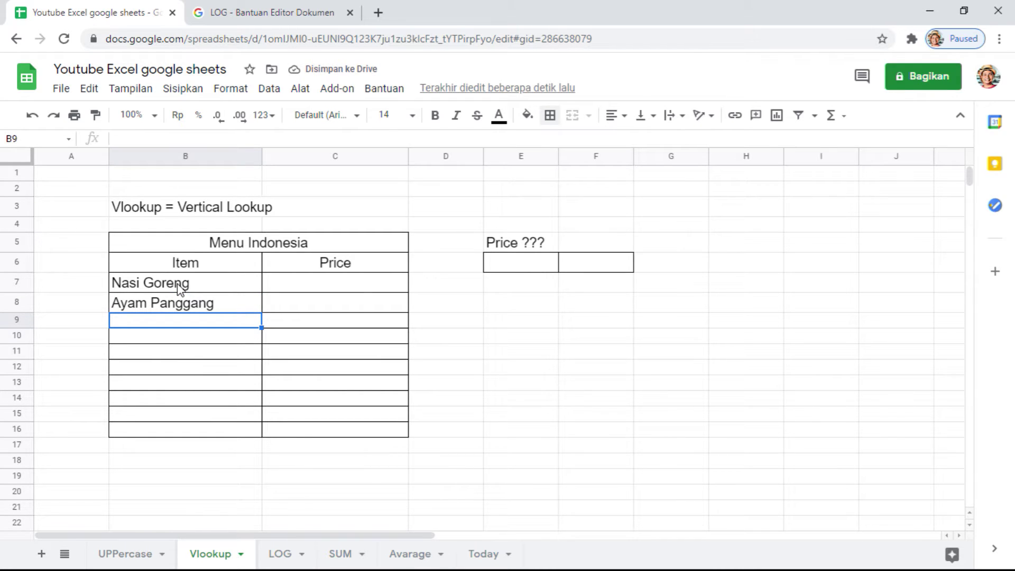
text(Telor)
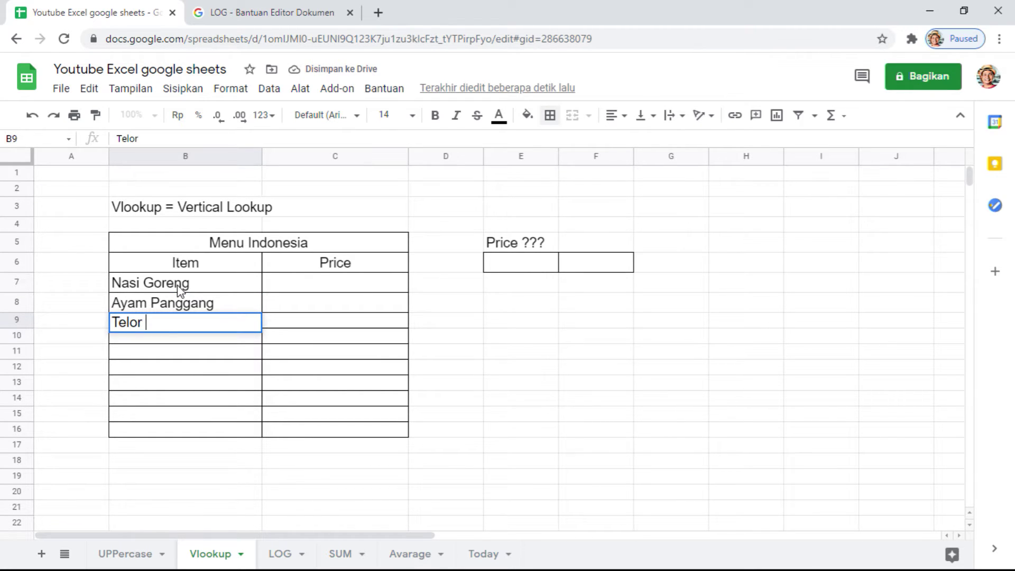
text( DAdar)
key(Return)
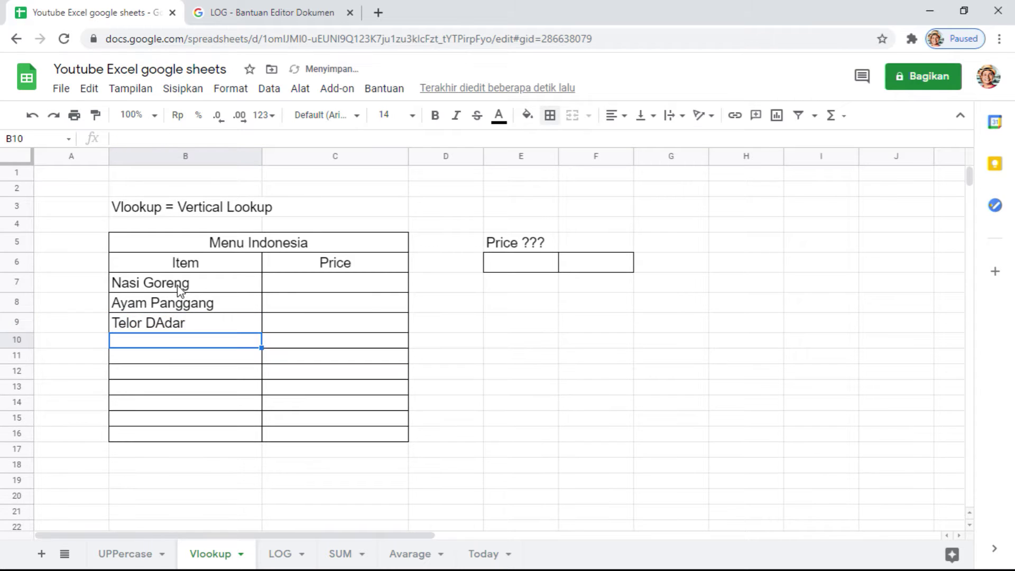
- Enter Rendang in B10, correcting the typo
text(Rebdang)
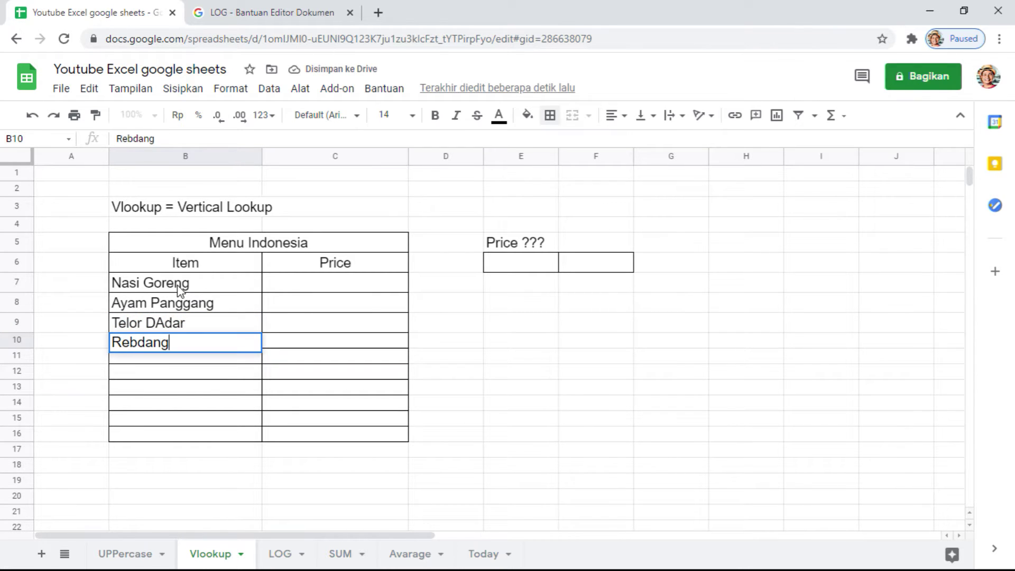
key(BackSpace)
key(BackSpace)
key(BackSpace)
key(BackSpace)
key(BackSpace)
text(n)
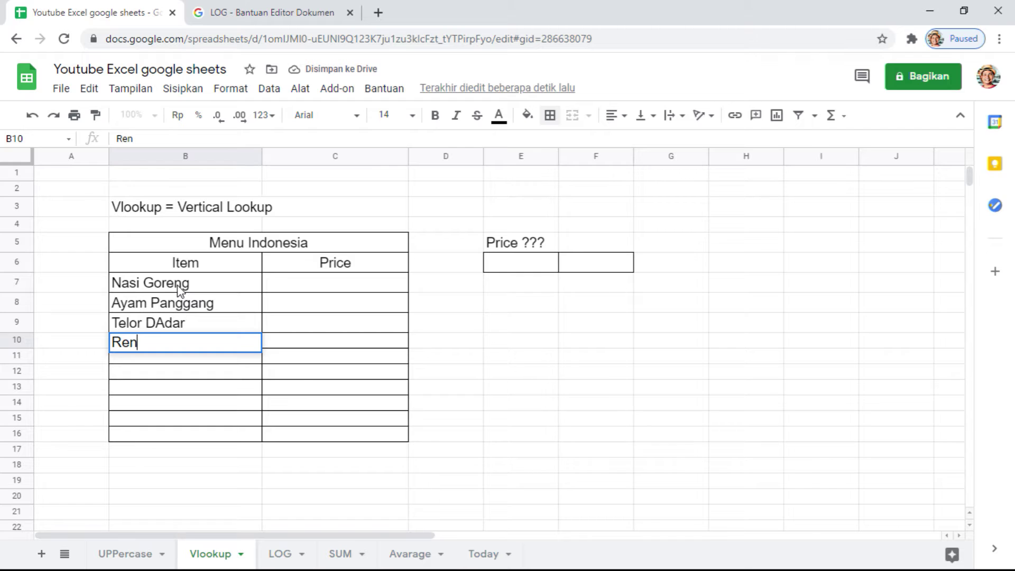
text(dang)
key(Return)
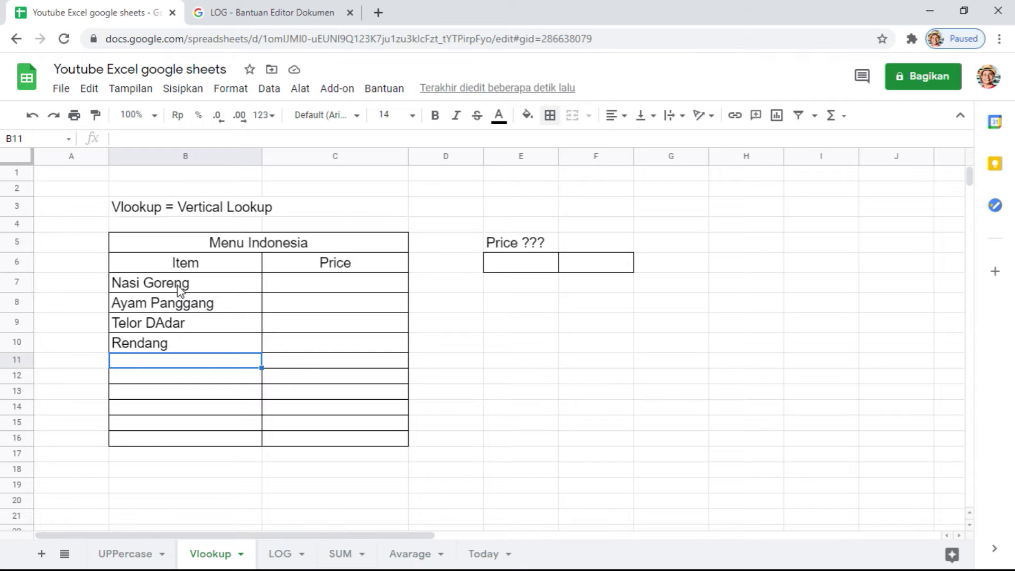
- Enter Nasi Kuning in B11, fixing typing mistakes
text(nasi )
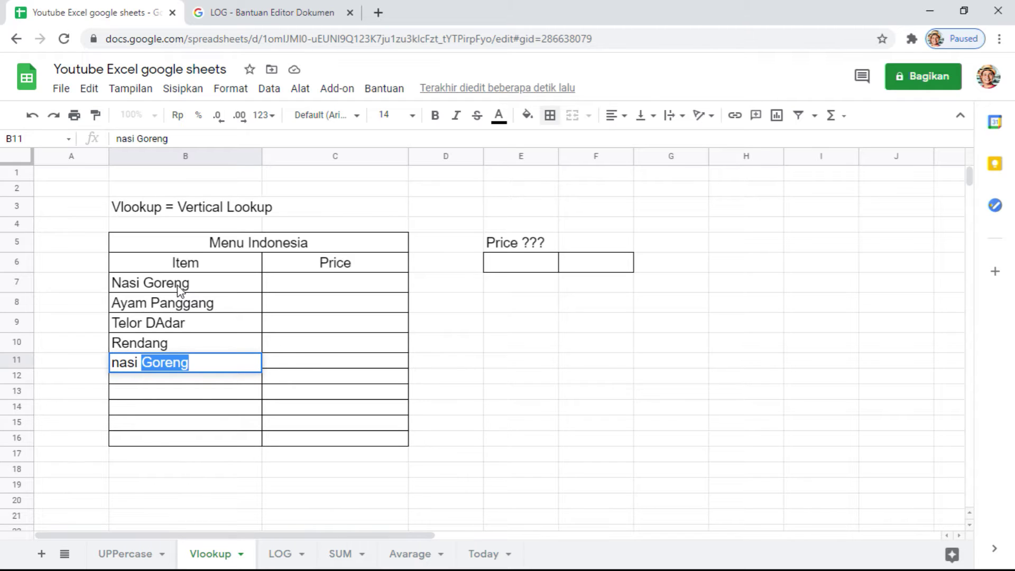
text(can)
key(BackSpace)
key(BackSpace)
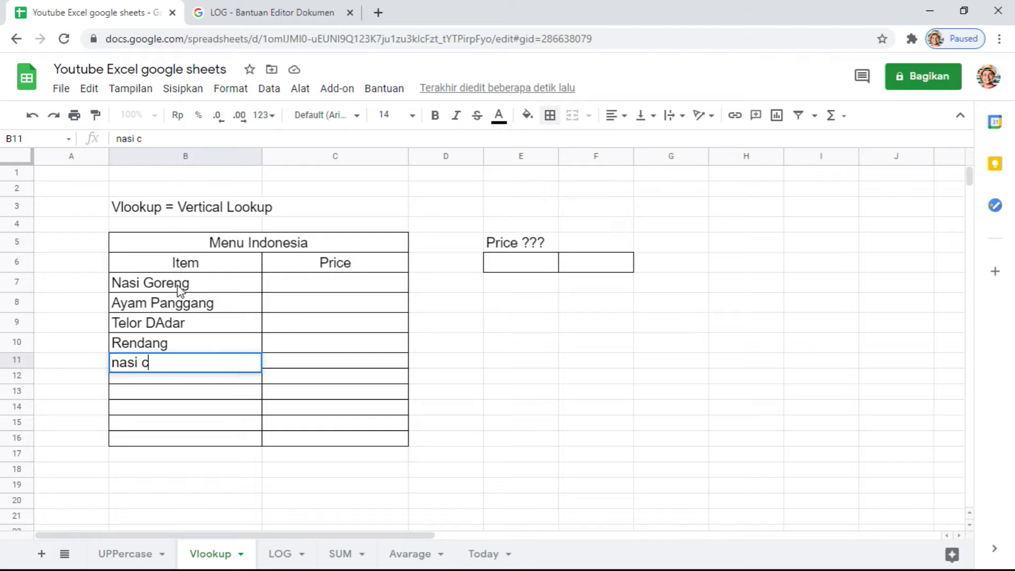
key(BackSpace)
key(BackSpace)
key(BackSpace)
key(BackSpace)
key(BackSpace)
text(N)
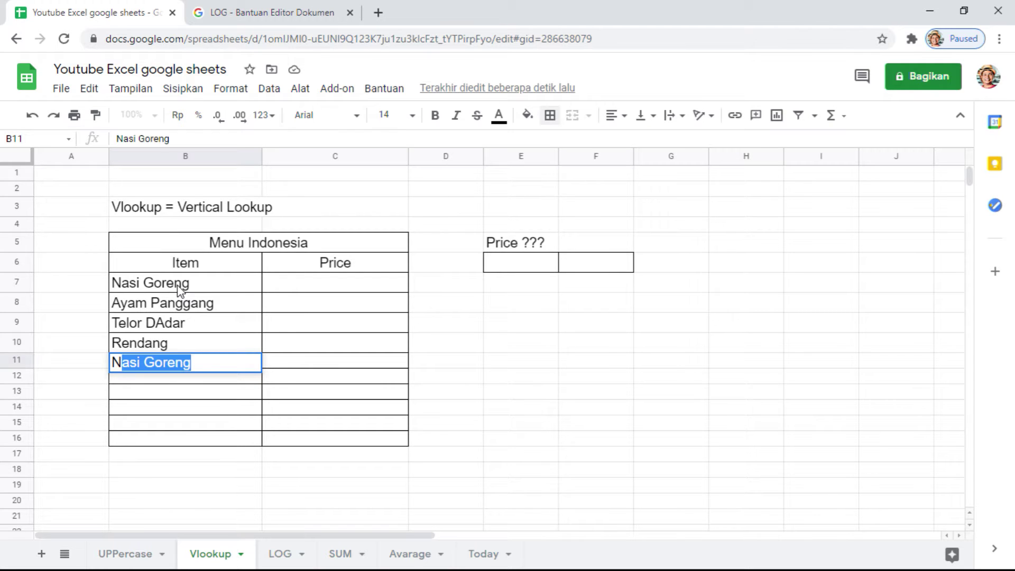
text(asi )
text(K)
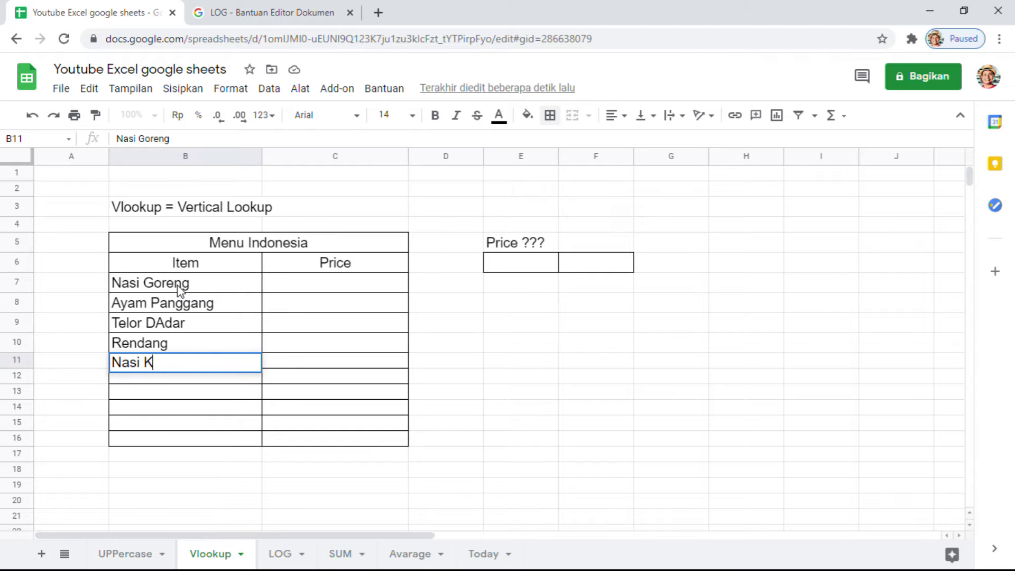
text(unig)
key(BackSpace)
text(ng)
key(Return)
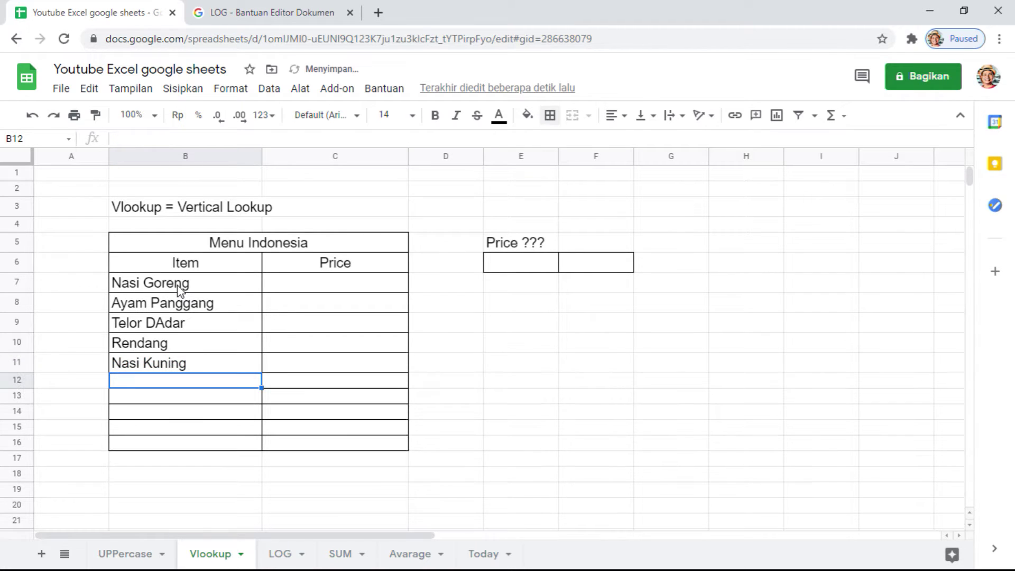
- Enter Soto Babat, Gulai Ikan and Lontong sayur in B12:B14
text(Sot)
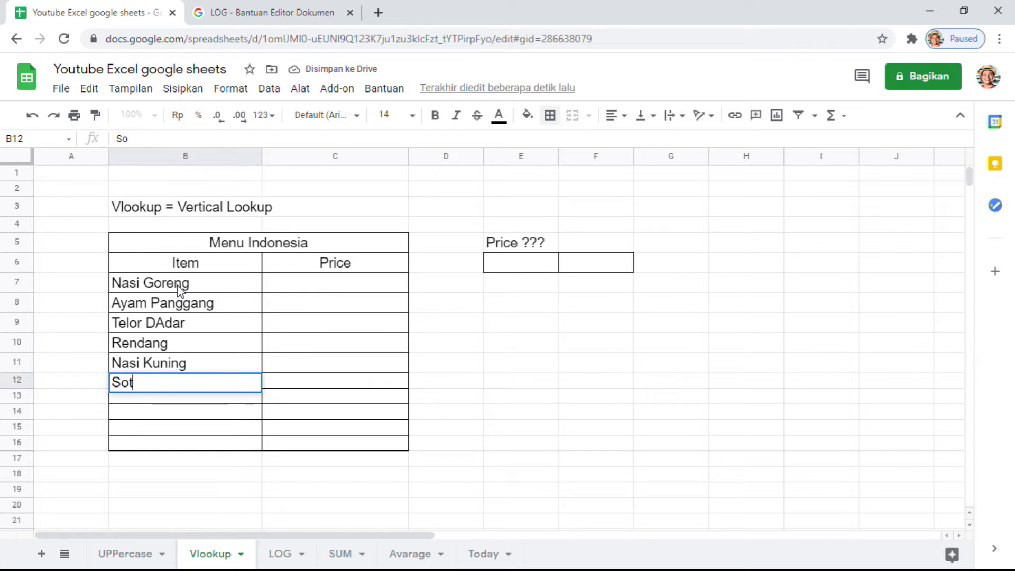
text(o Bab)
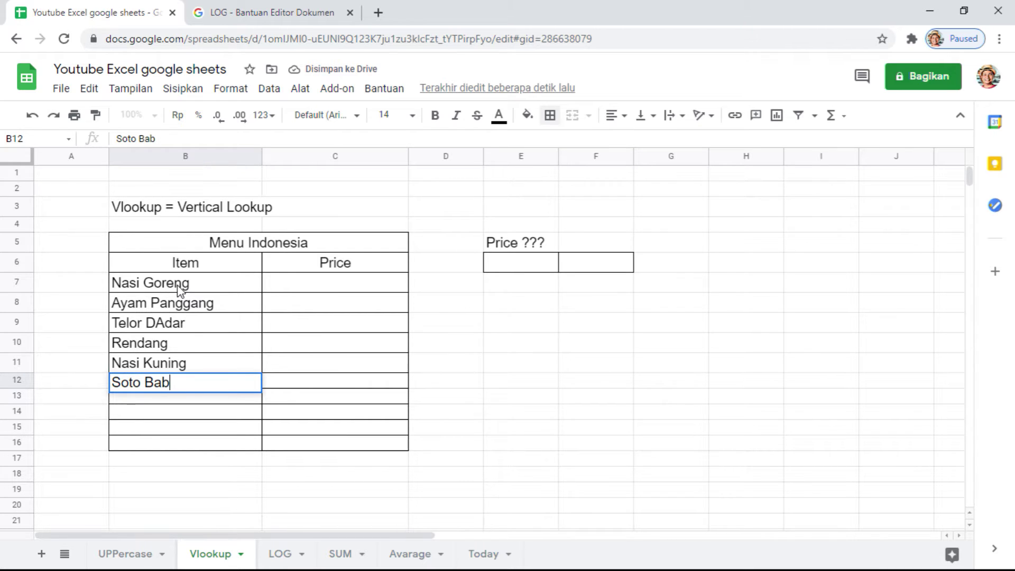
text(at)
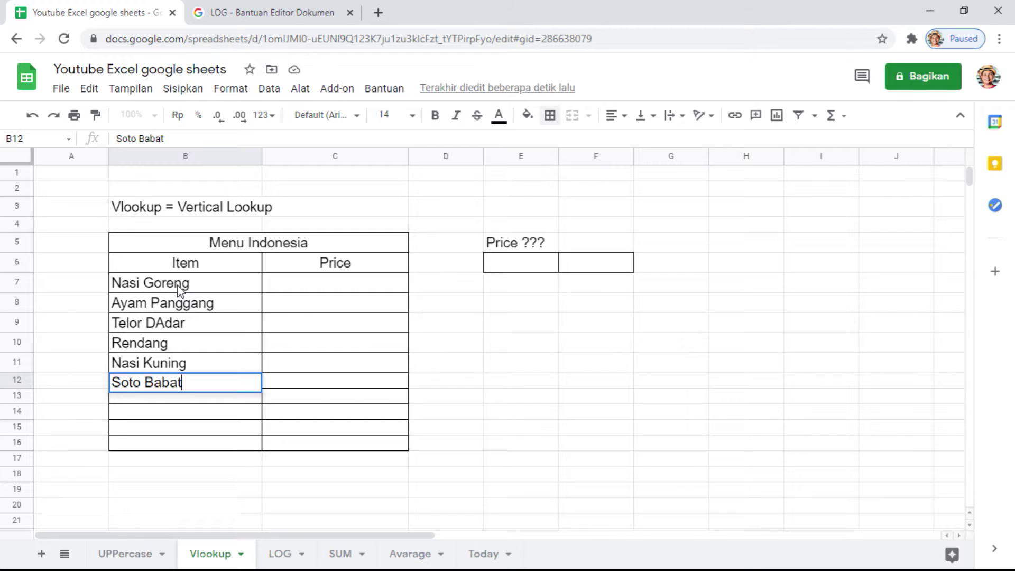
key(Return)
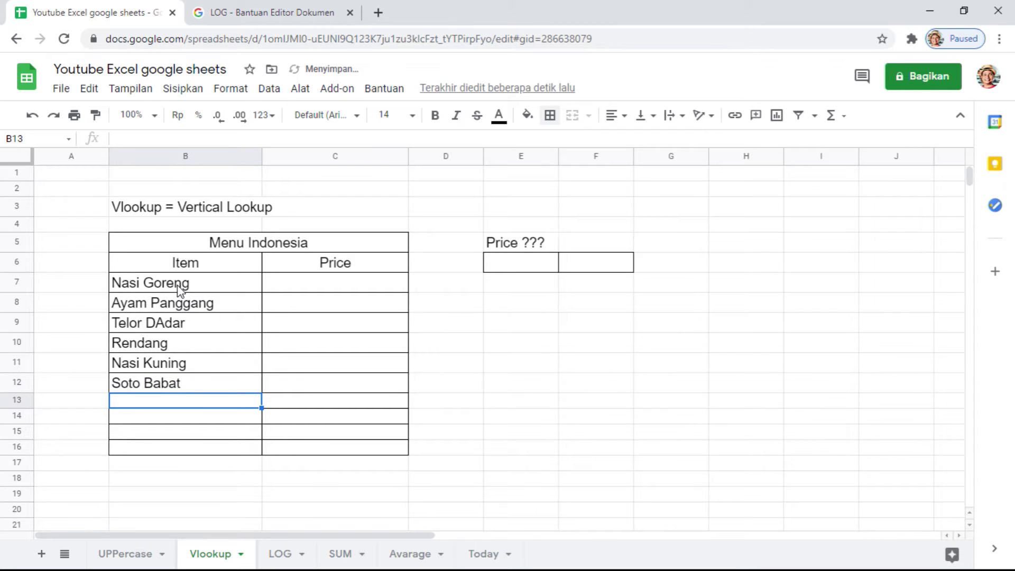
text(Gulai )
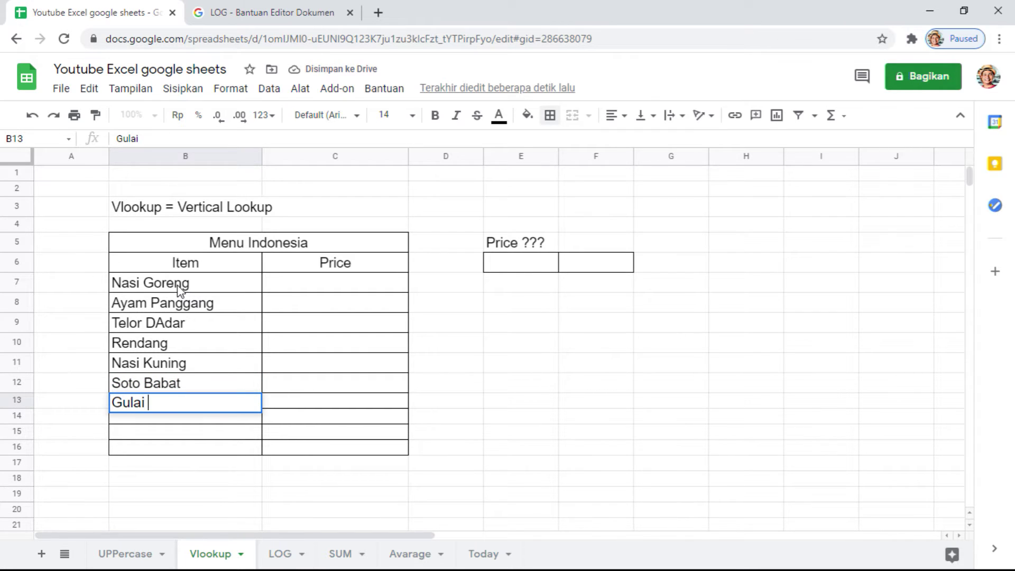
text(Ikan)
key(Return)
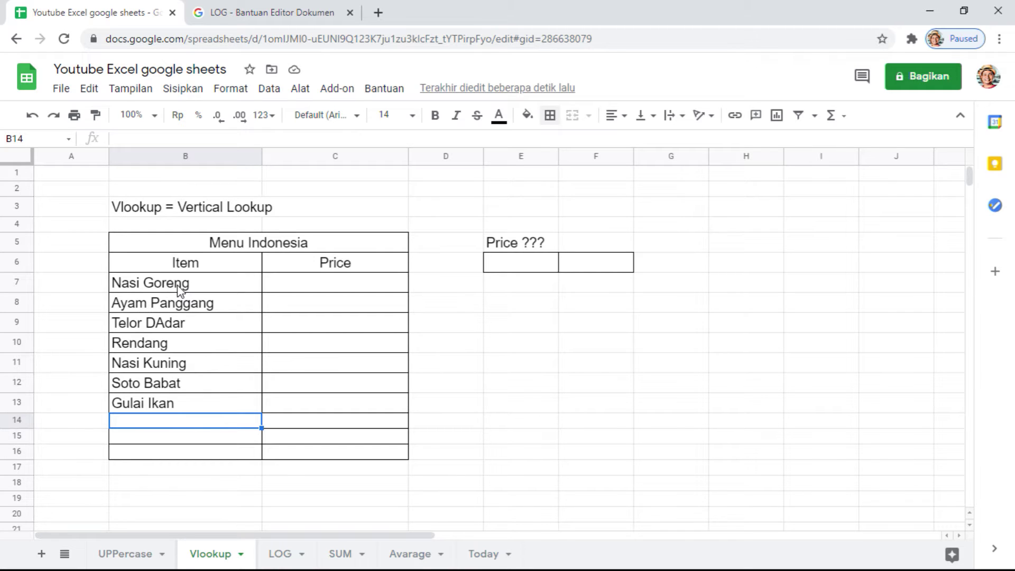
text(Lontong)
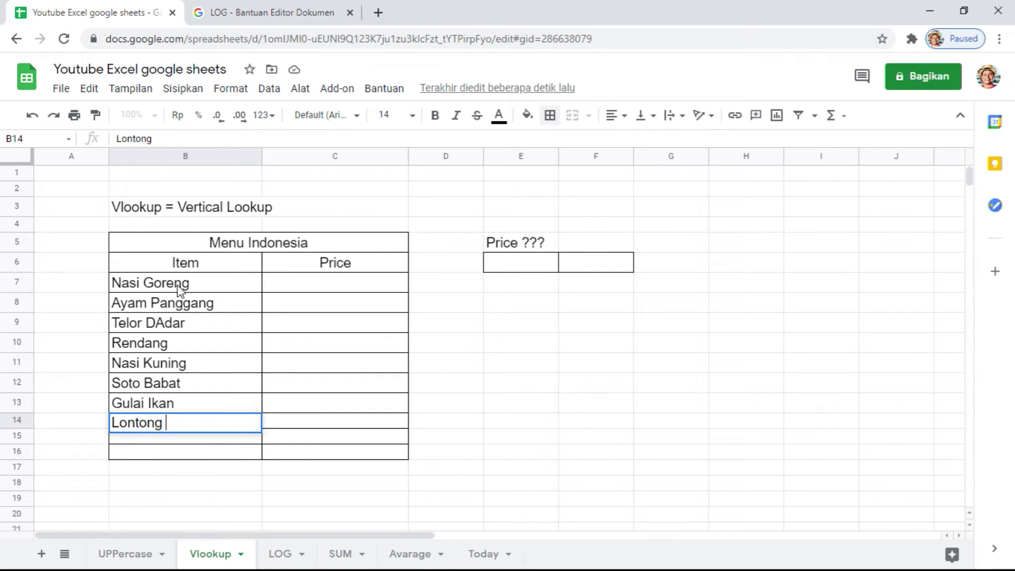
text( sayur)
key(Return)
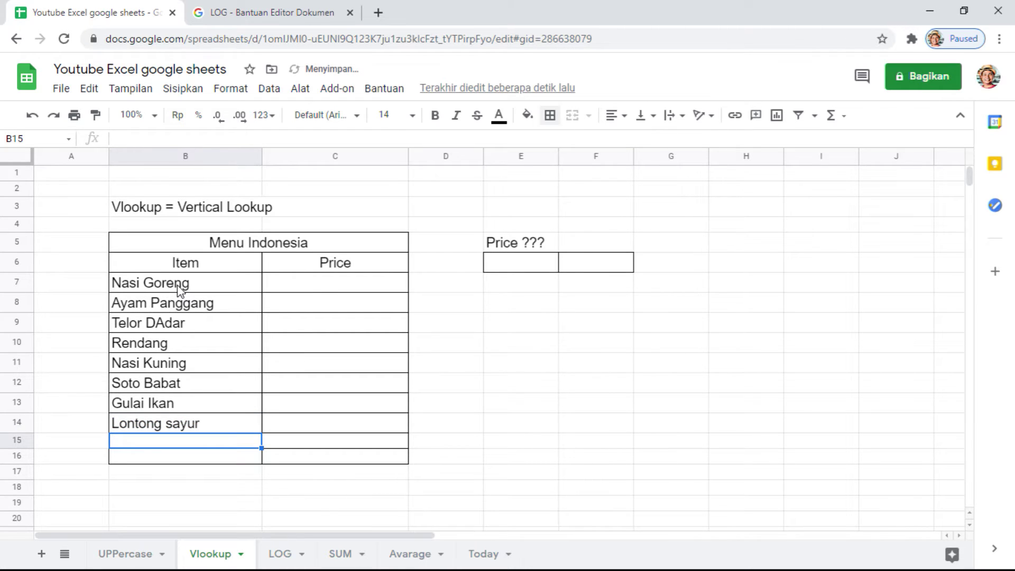
key(Down)
- Fill the bottom row B16:C16 red
key(shift+Right)
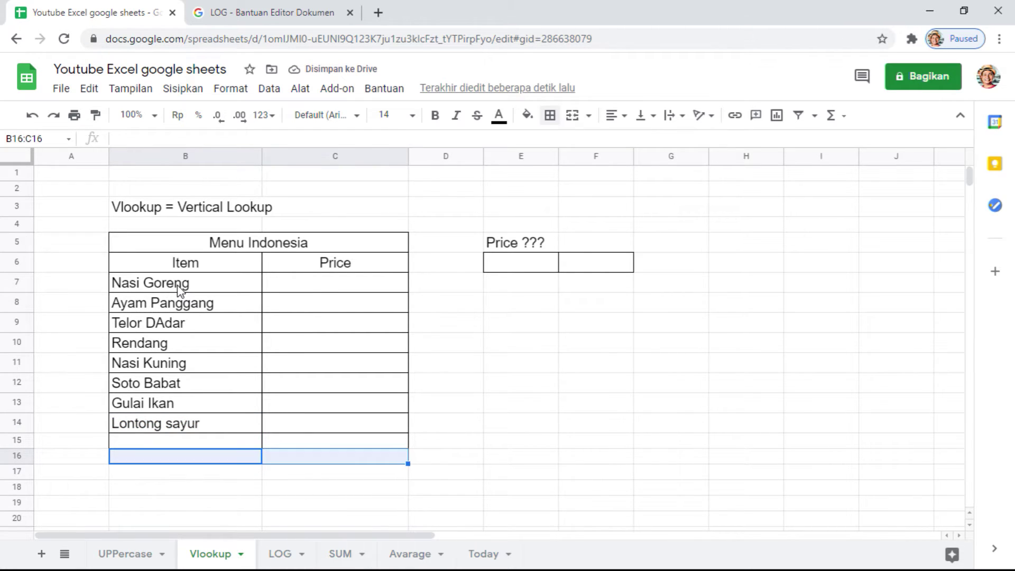
click(528, 115)
click(549, 185)
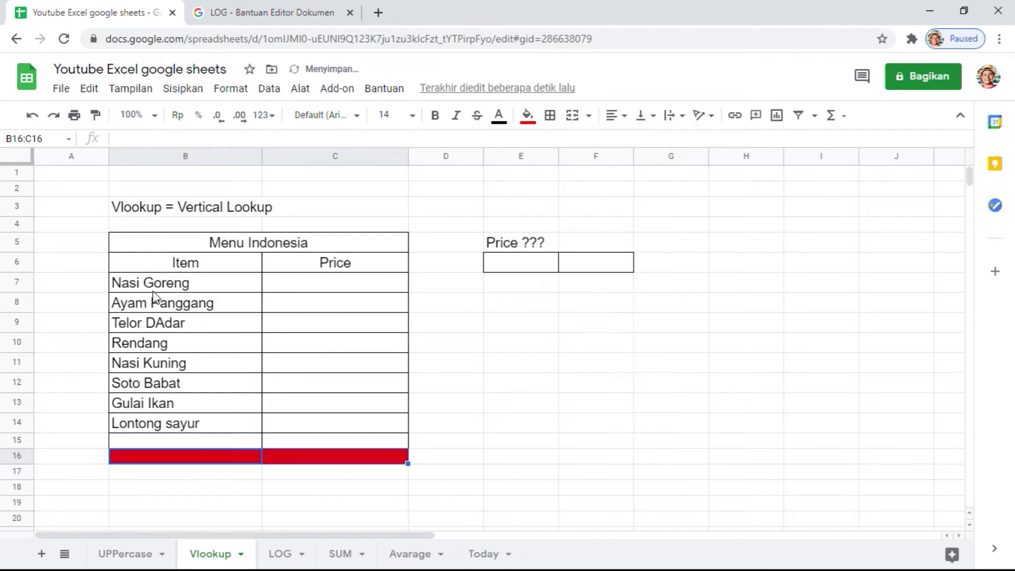
- Fill the title and header cells B5:C6 yellow
click(148, 245)
key(shift+Down)
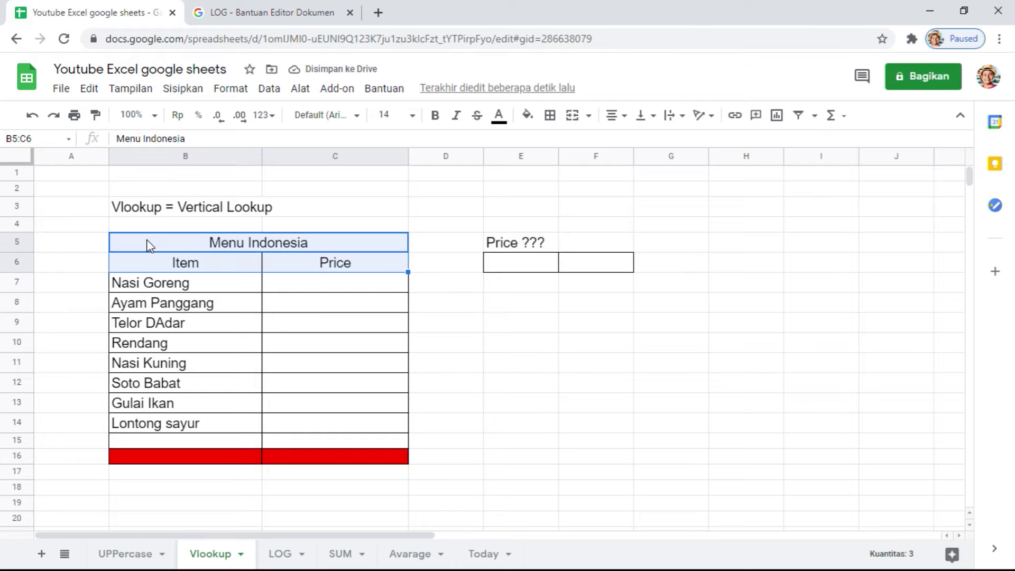
click(527, 114)
click(583, 186)
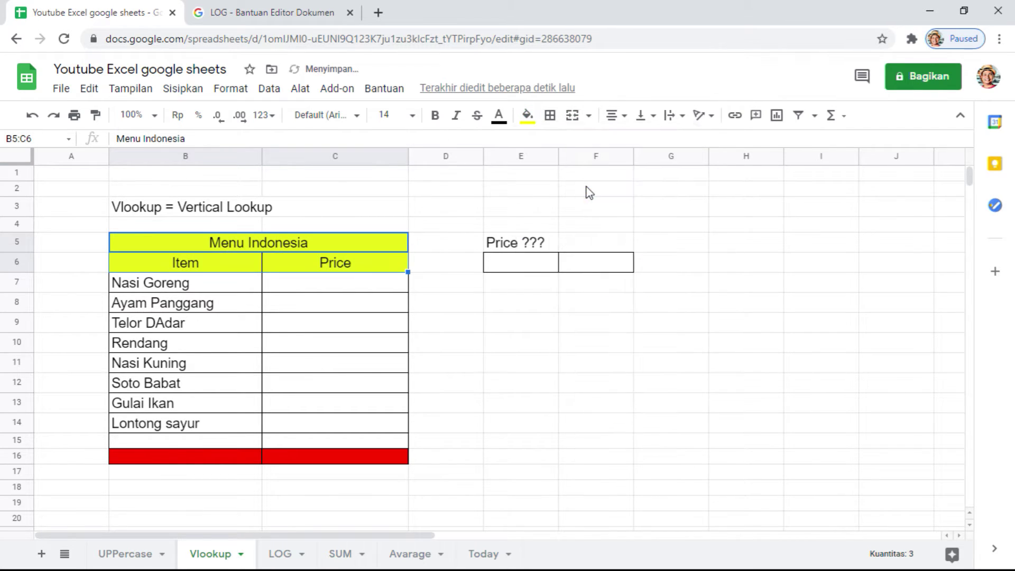
click(417, 323)
click(323, 286)
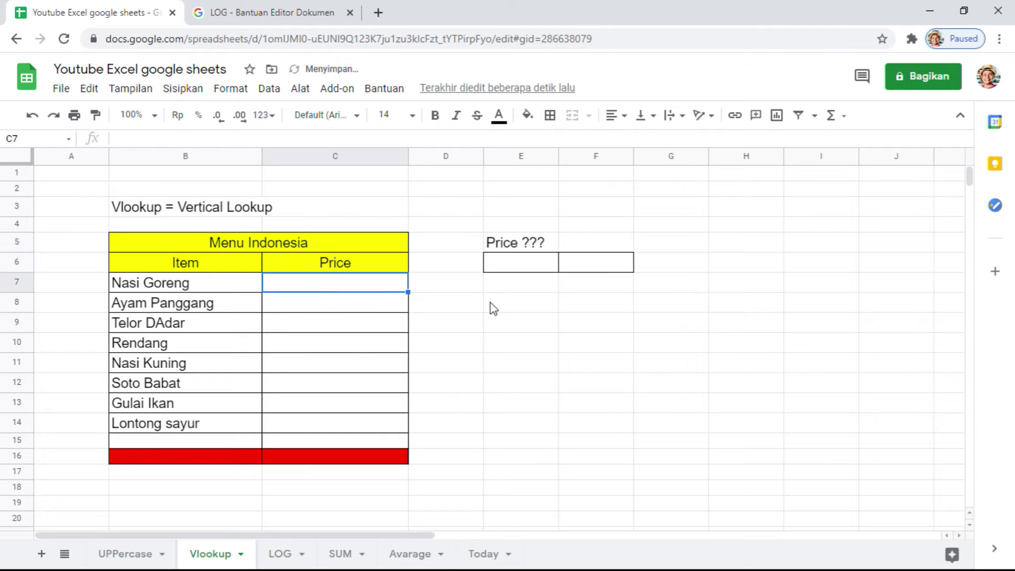
- Enter 25000 in C7 and format it as a number with no decimals, showing 25.000
text(2)
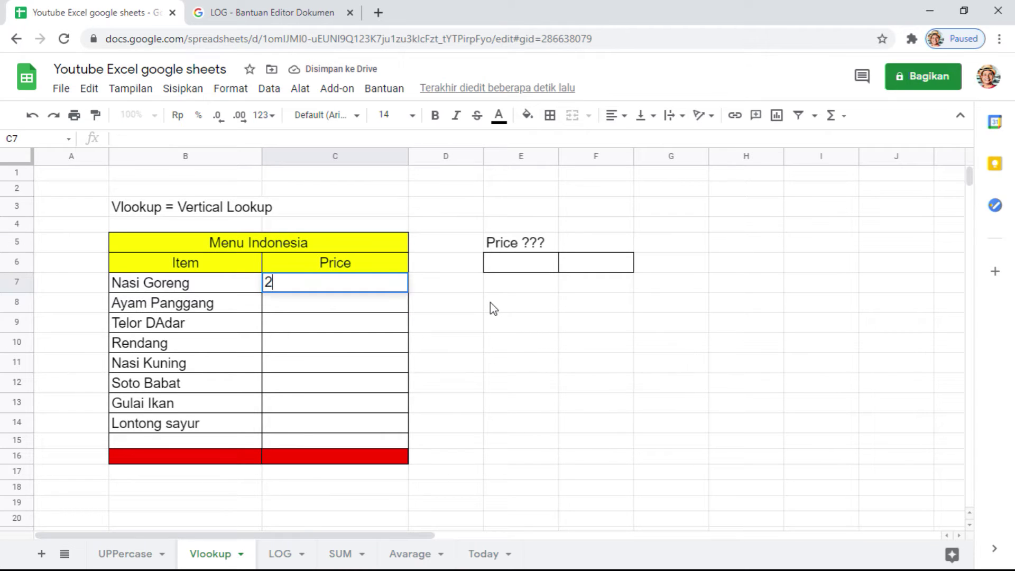
text(5000)
key(Return)
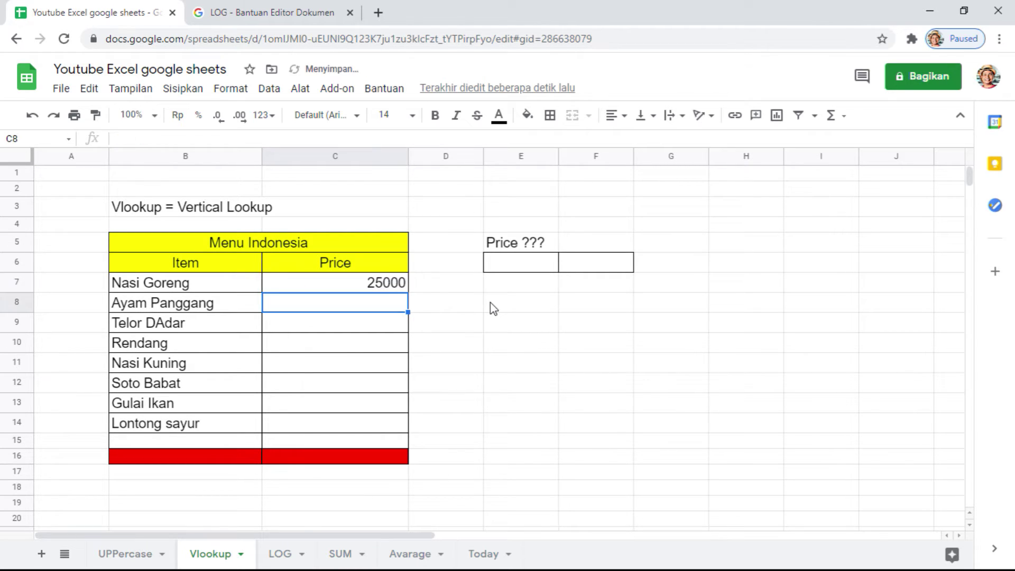
key(Up)
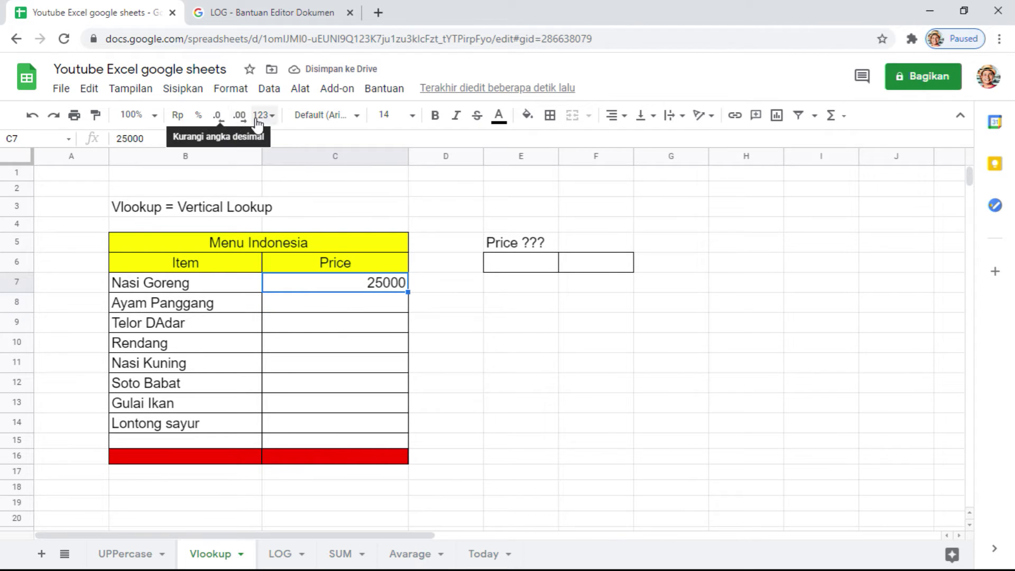
click(274, 117)
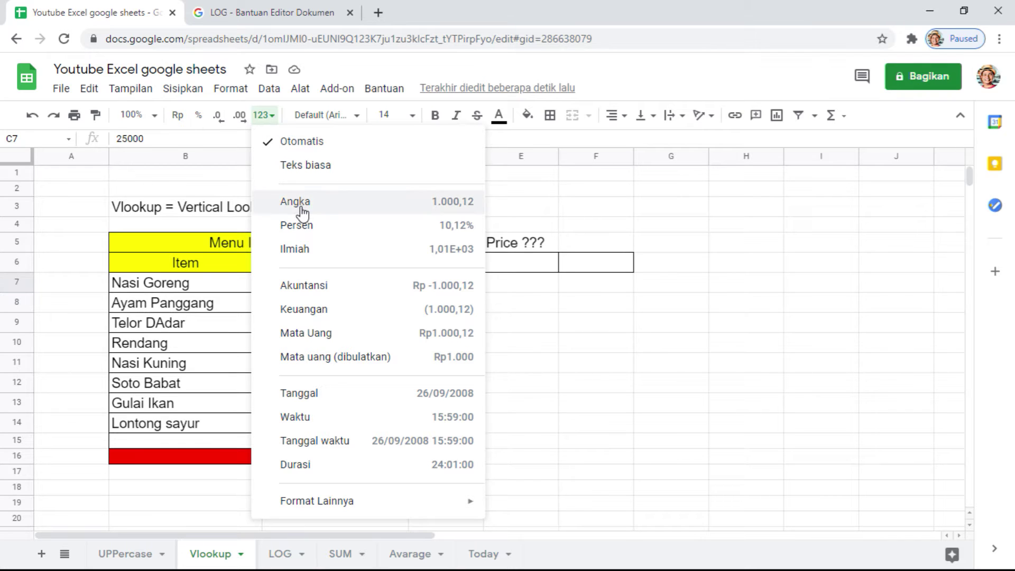
click(333, 207)
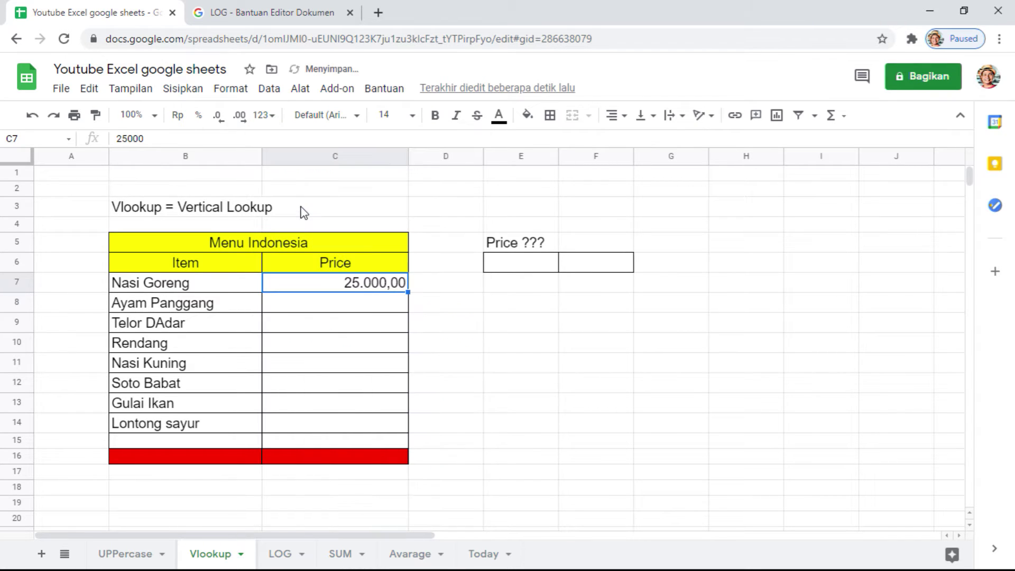
click(366, 332)
click(375, 286)
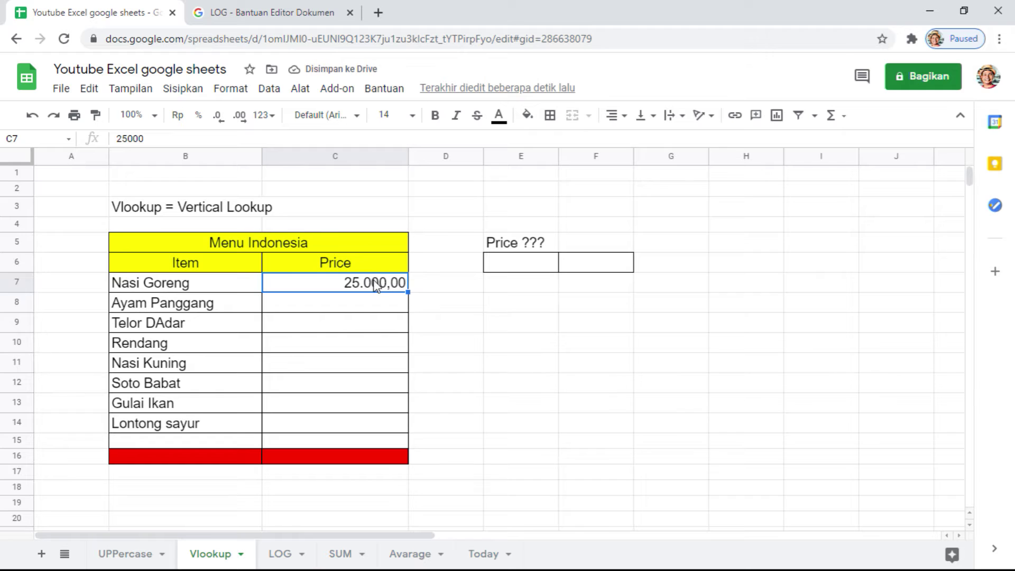
click(218, 118)
click(221, 120)
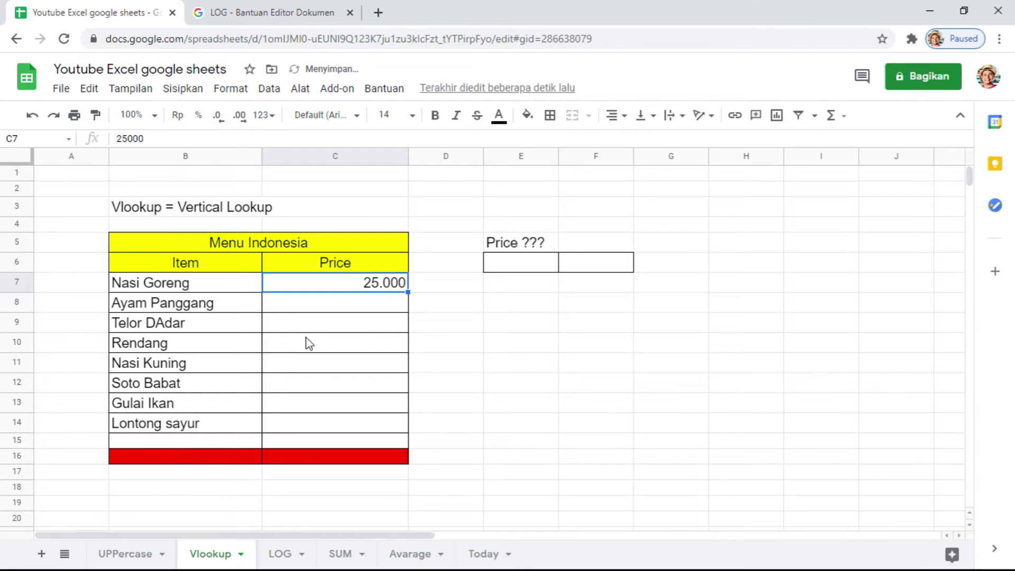
- Fill the 25.000 price down the Price column, then clear the copies below C7
click(349, 311)
click(392, 290)
drag(413, 321, 379, 343)
click(379, 343)
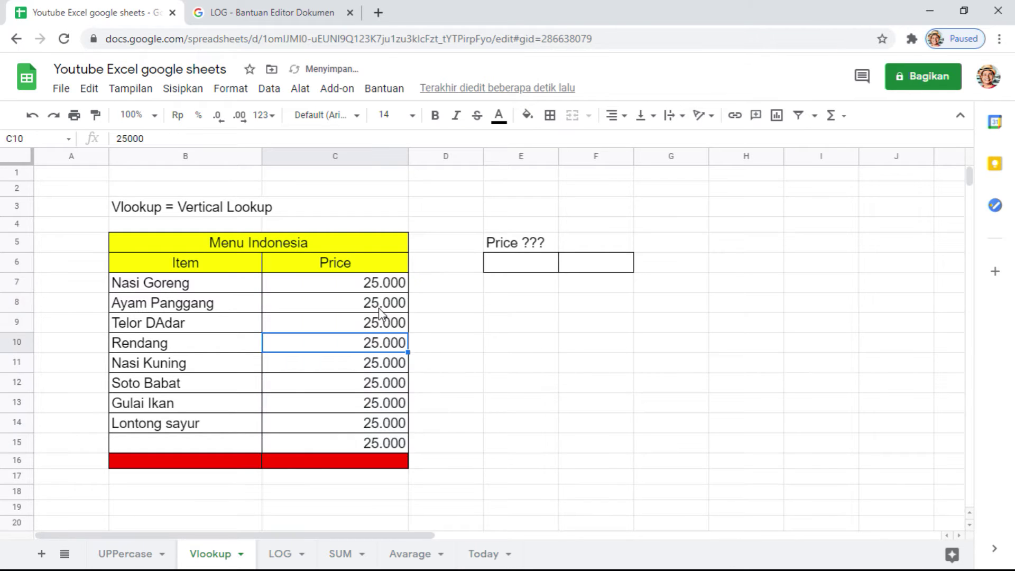
click(382, 312)
key(shift+Down)
key(shift+Down)
key(shift+Down)
key(shift+Down)
key(shift+Down)
key(shift+Down)
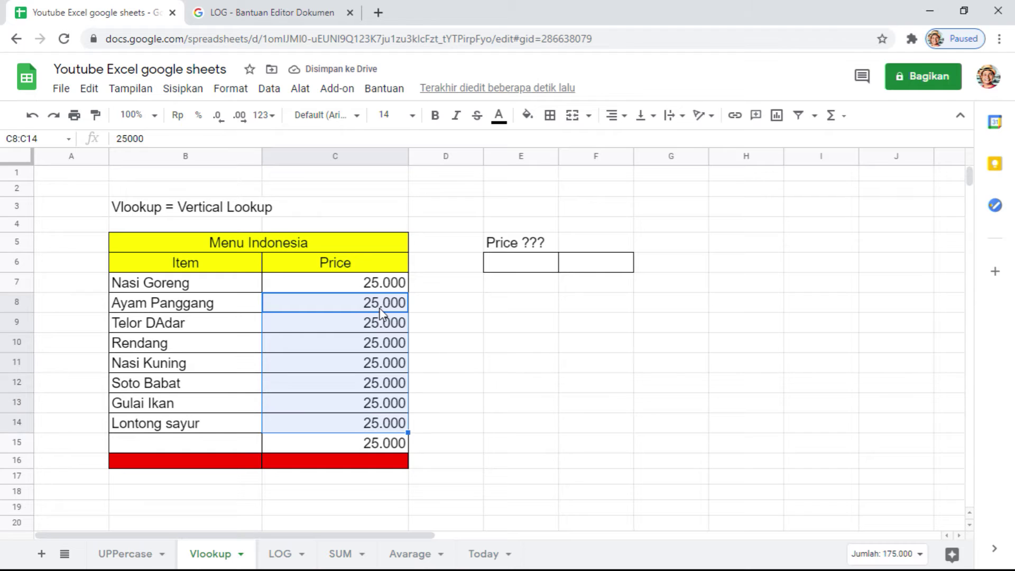
key(shift+Down)
key(Delete)
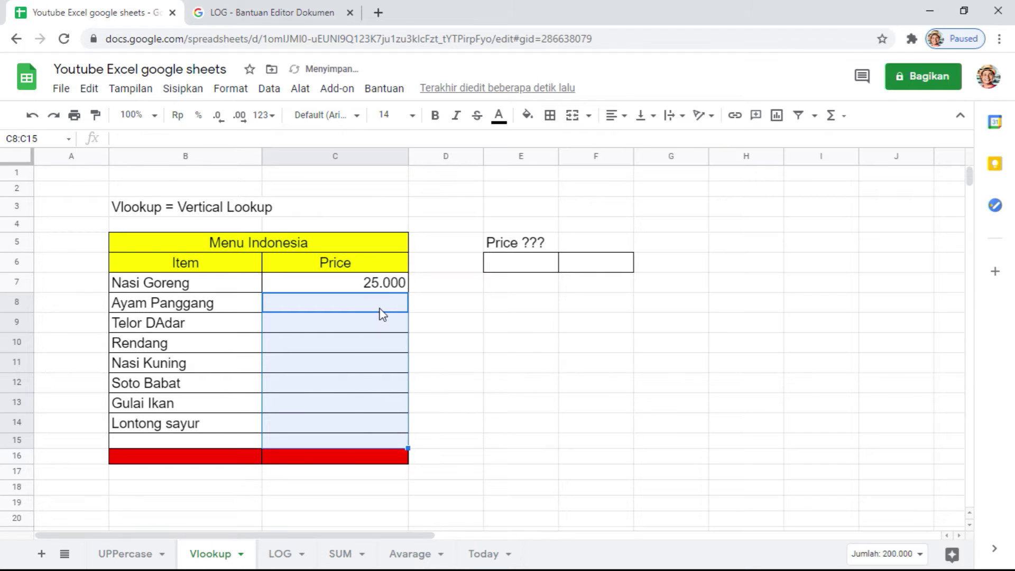
click(381, 311)
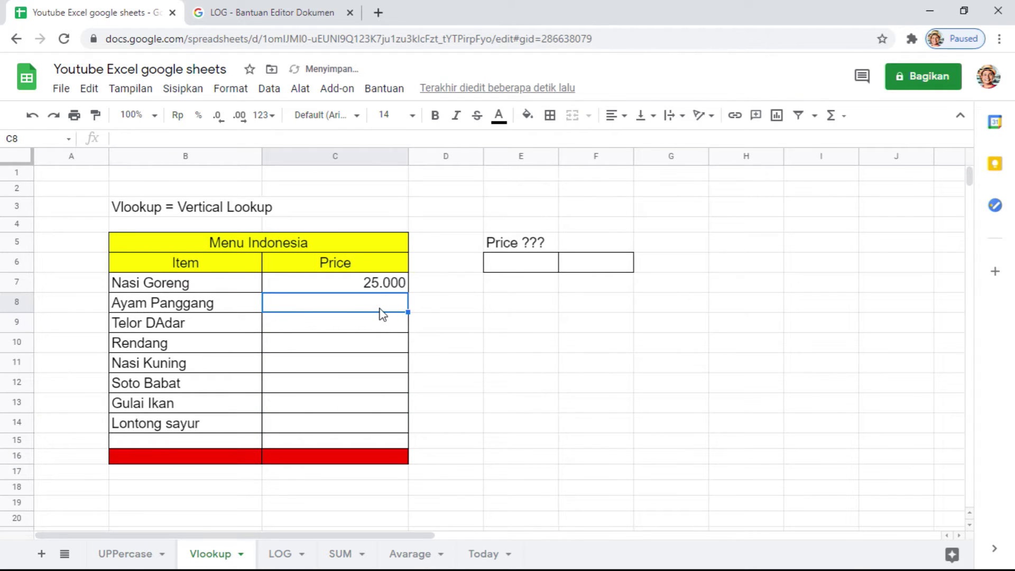
- Enter prices 28.000, 15.000, 32.000 and 21.000 in C8:C11
text(28000)
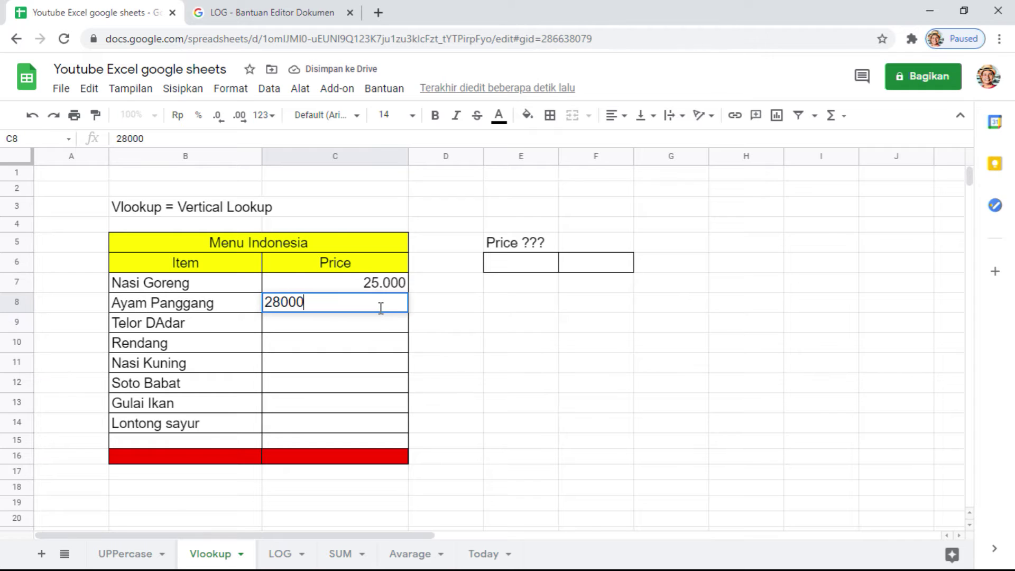
key(Return)
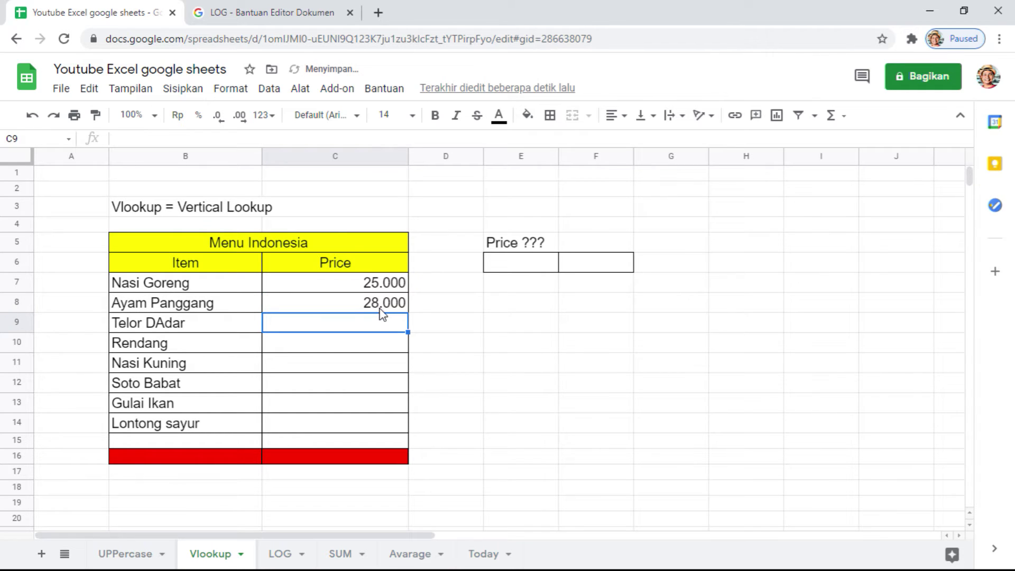
text(15000)
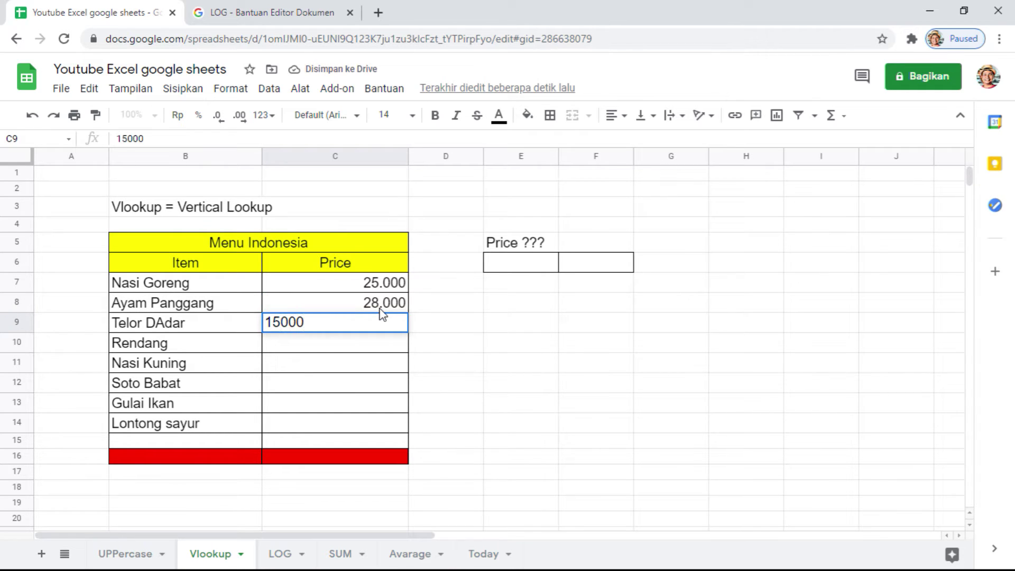
key(Return)
text(3)
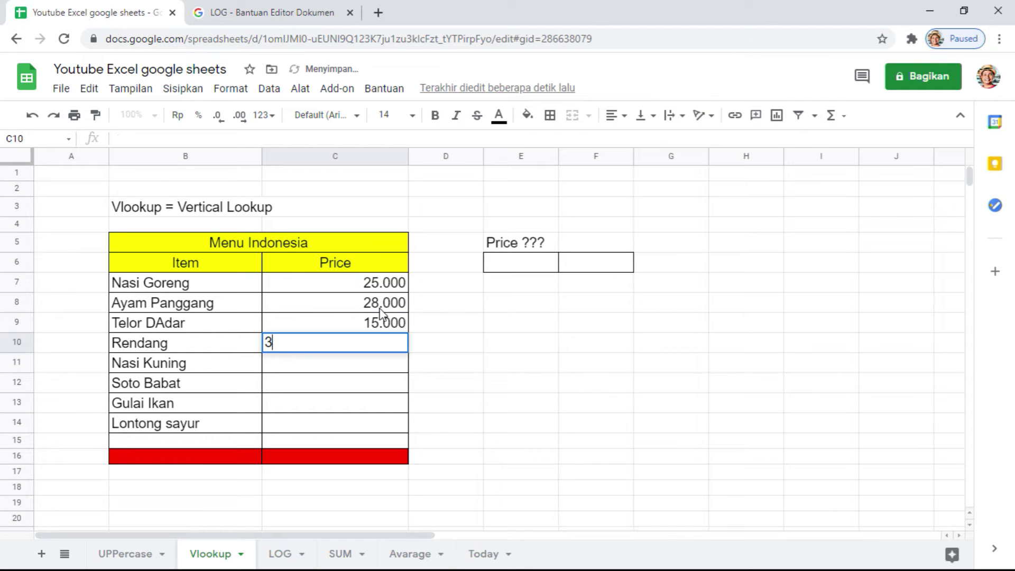
text(2000)
key(Return)
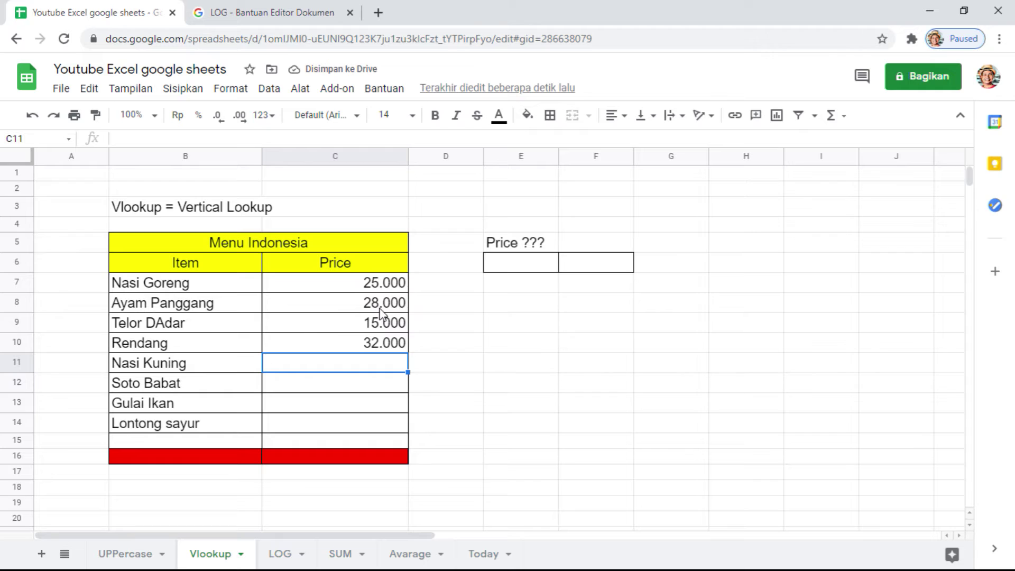
text(21)
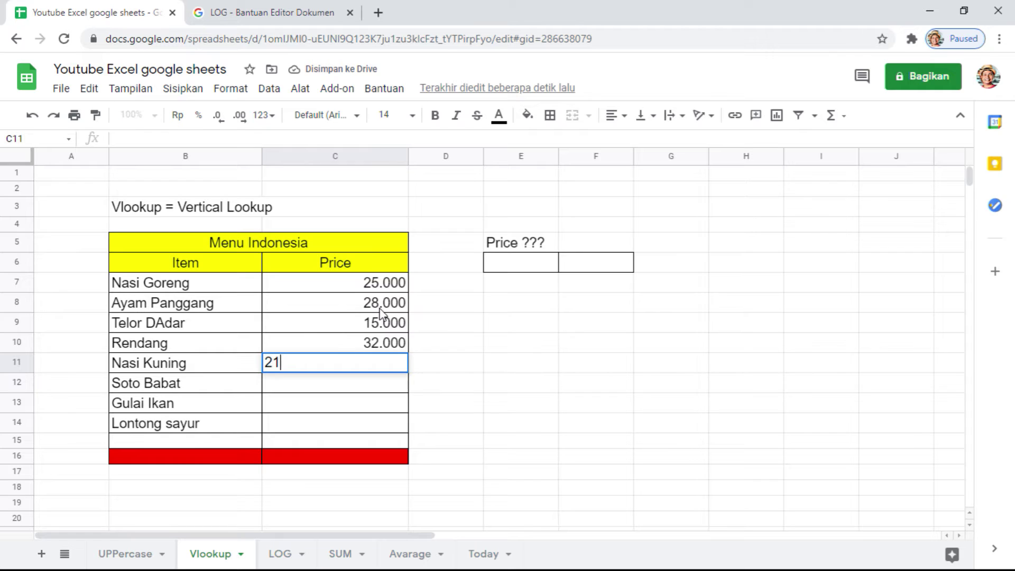
text(000)
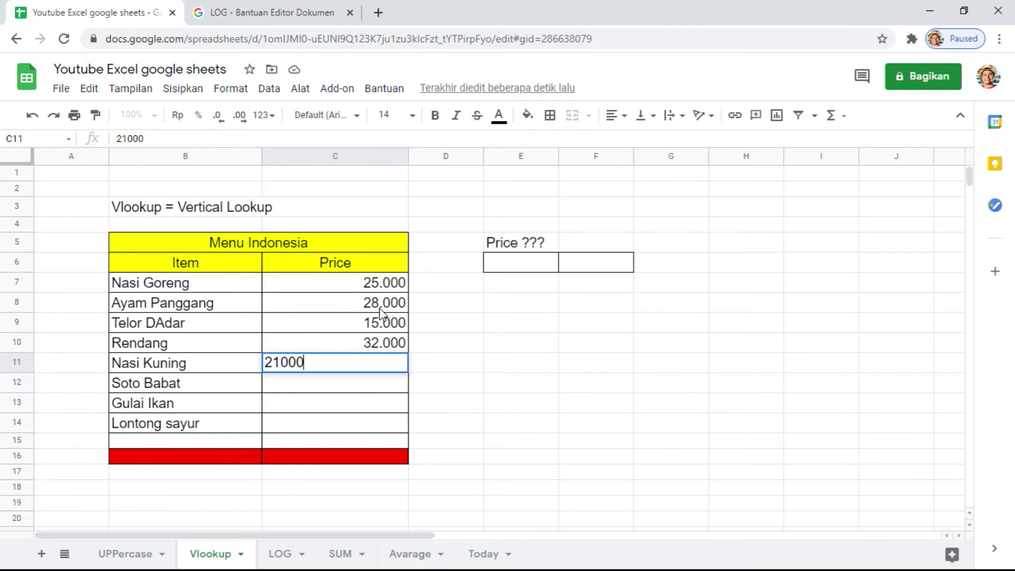
key(Return)
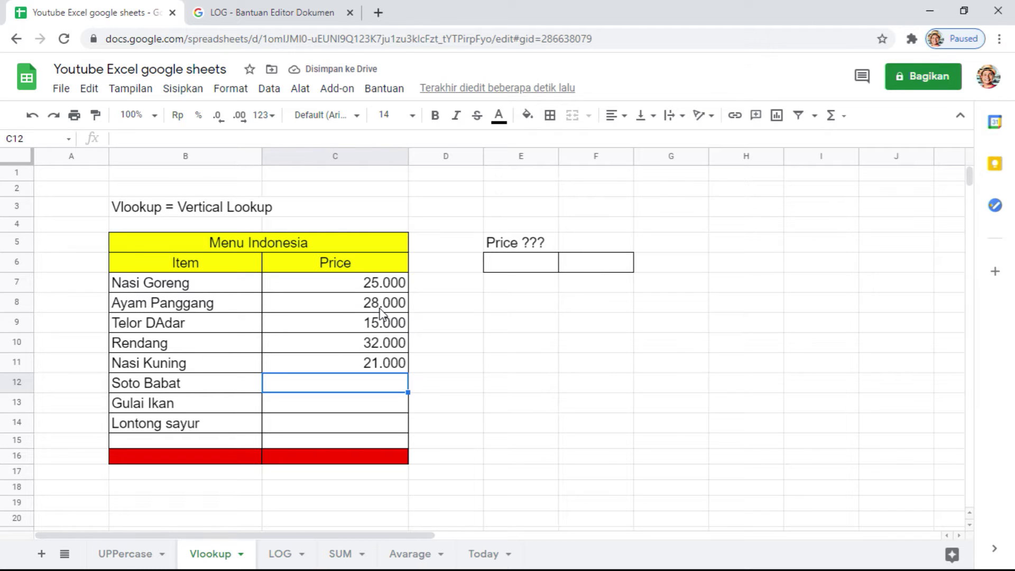
- Enter the remaining prices 27.000, 25.000 and 19.000 in C12:C14
text(27000)
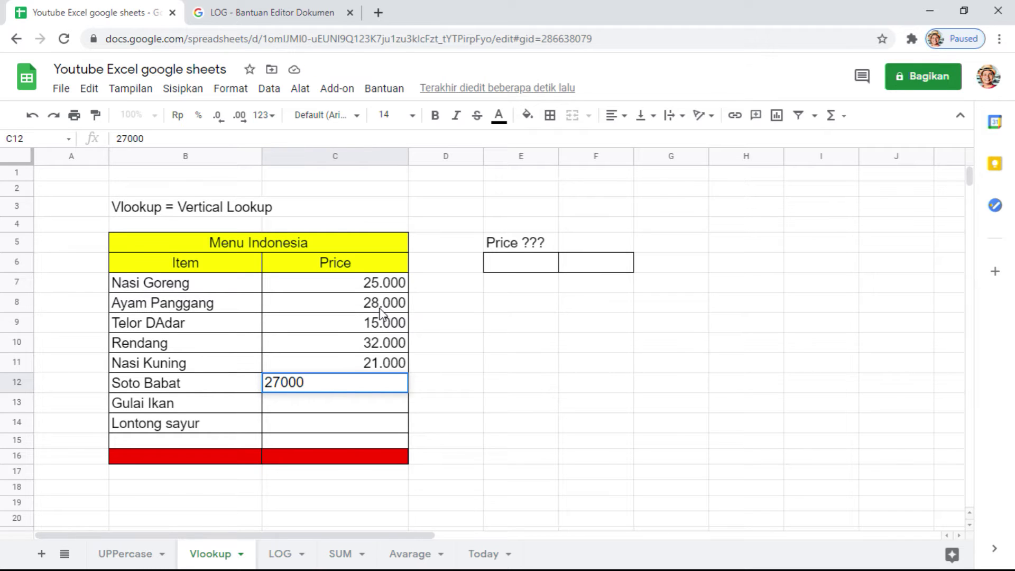
key(Return)
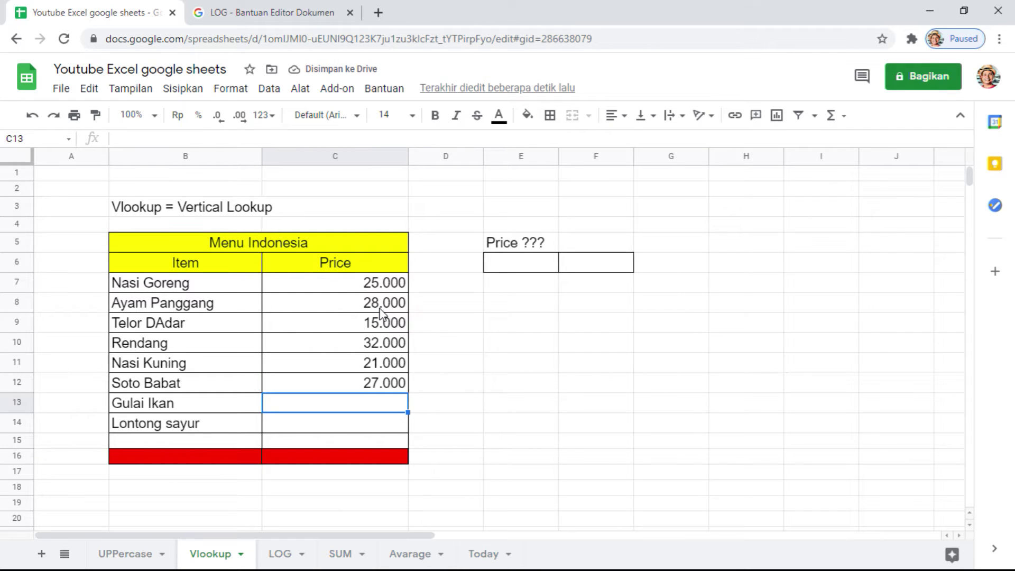
text(25000)
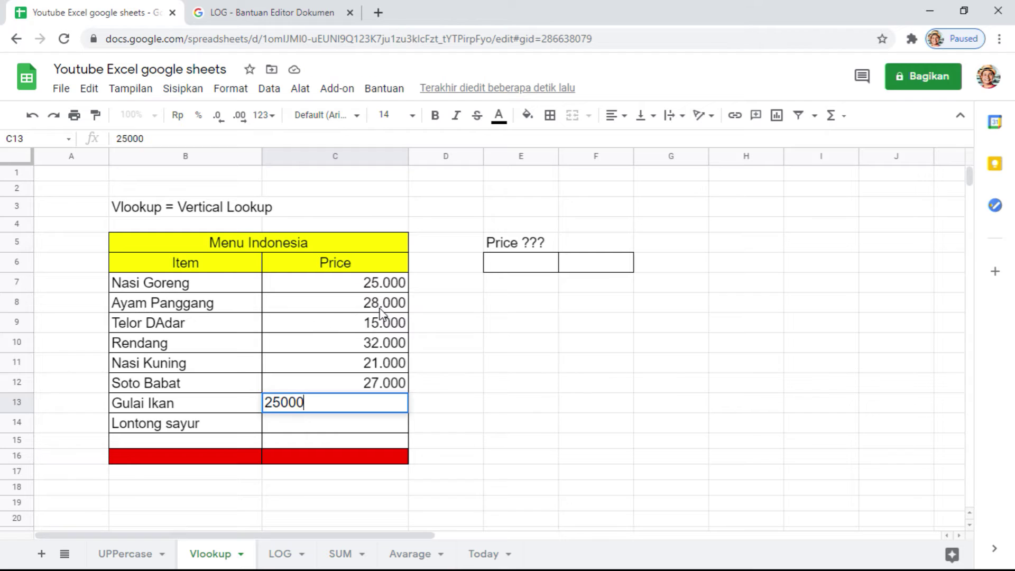
key(Return)
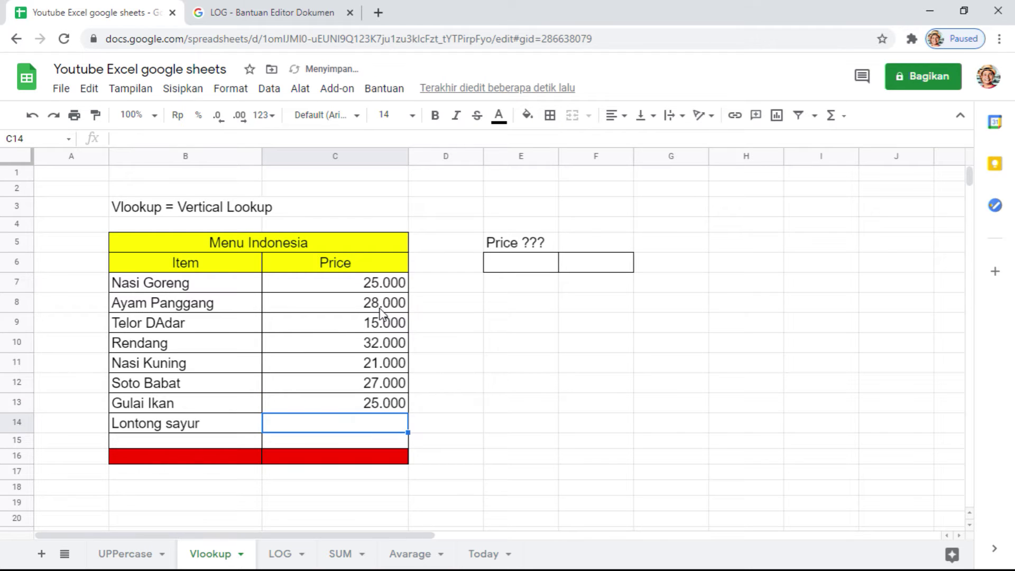
text(19)
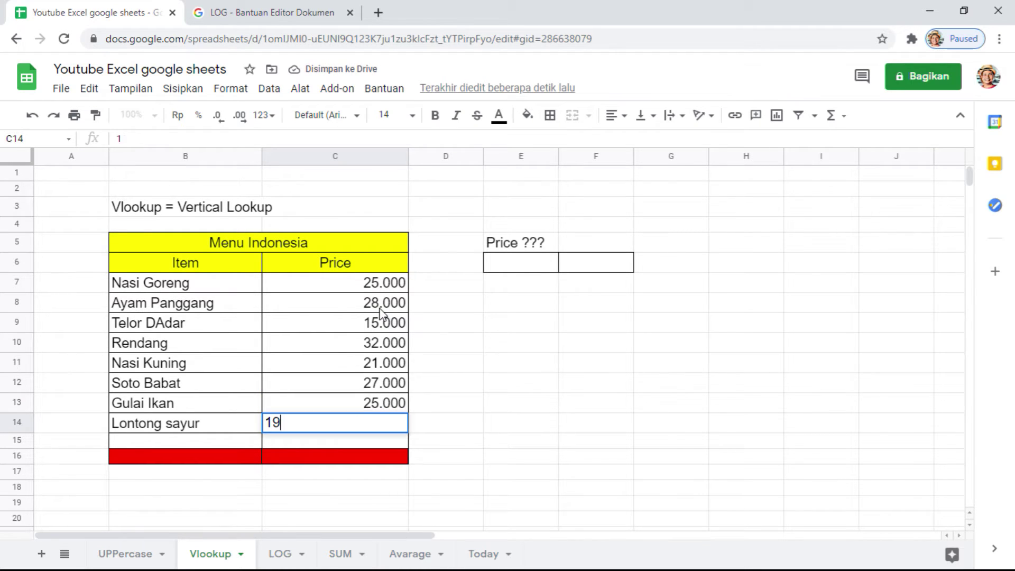
text(000)
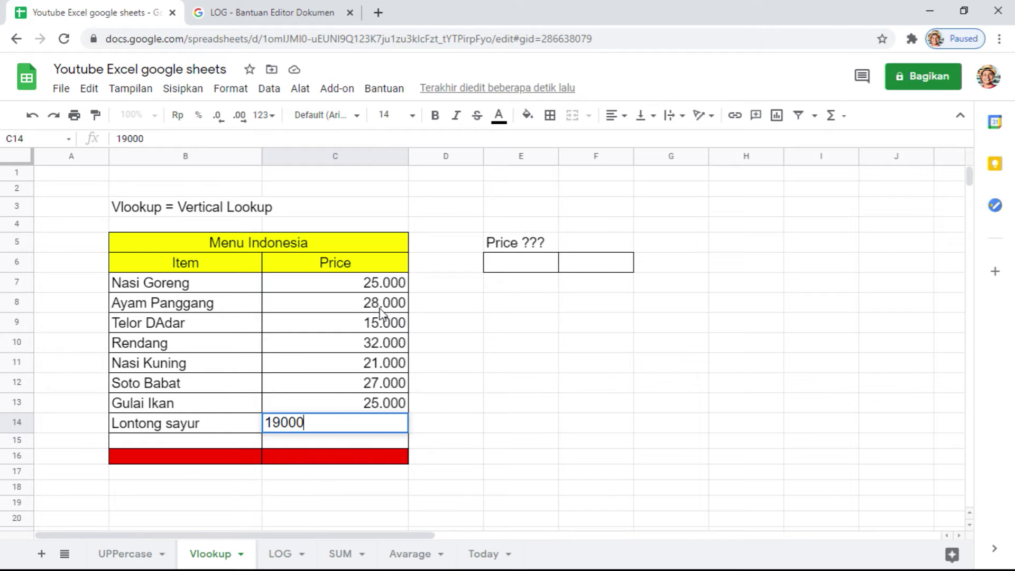
key(Return)
key(Up)
key(Up)
key(Right)
key(Up)
key(Up)
key(Up)
key(Right)
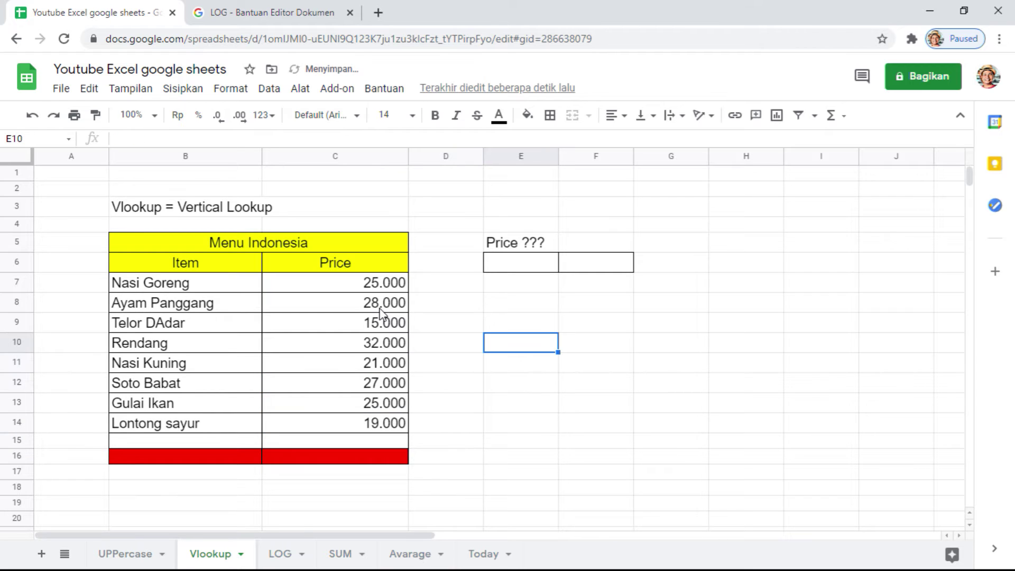
key(Up)
key(Up)
key(Up)
key(Up)
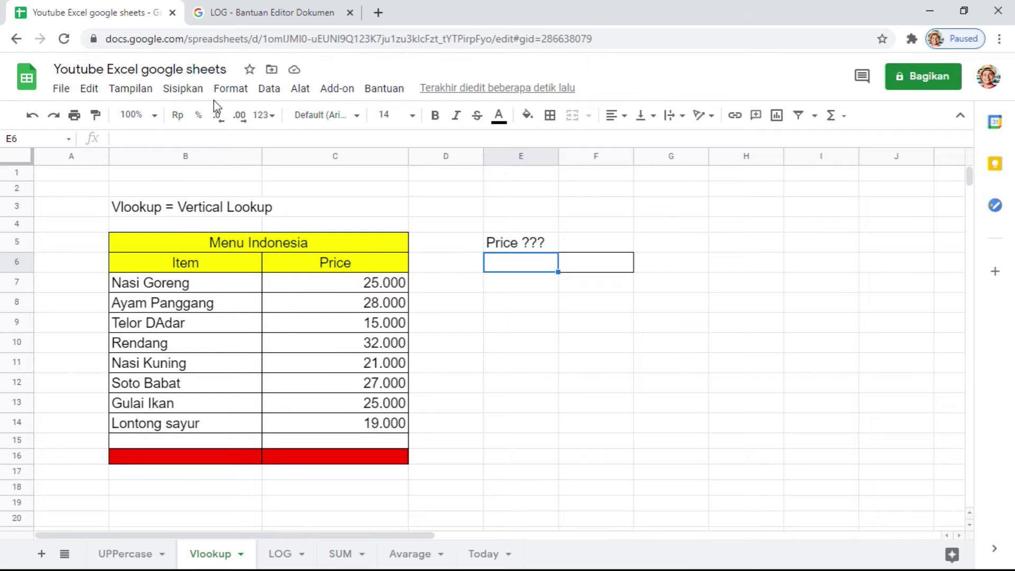
click(273, 96)
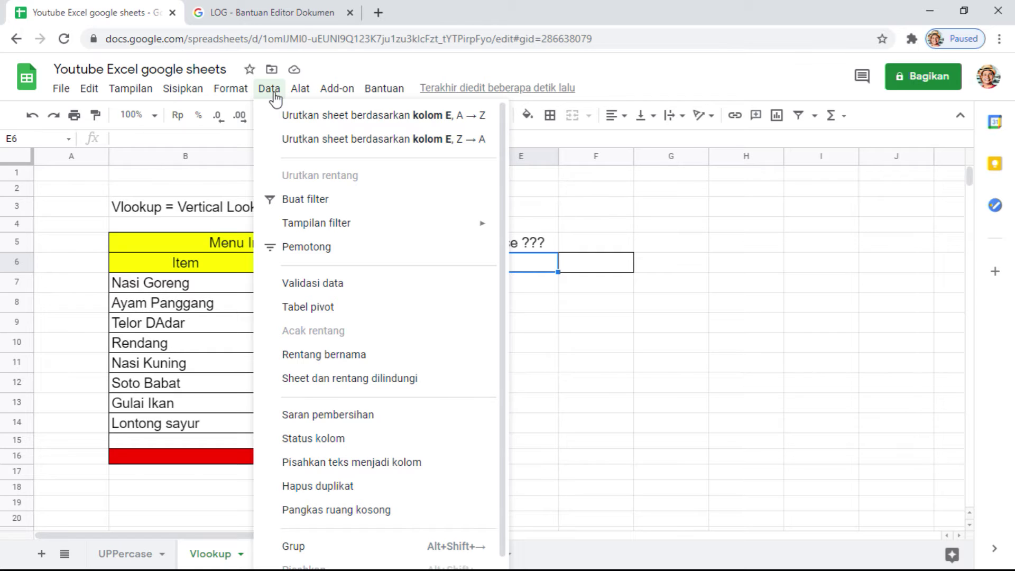
click(308, 288)
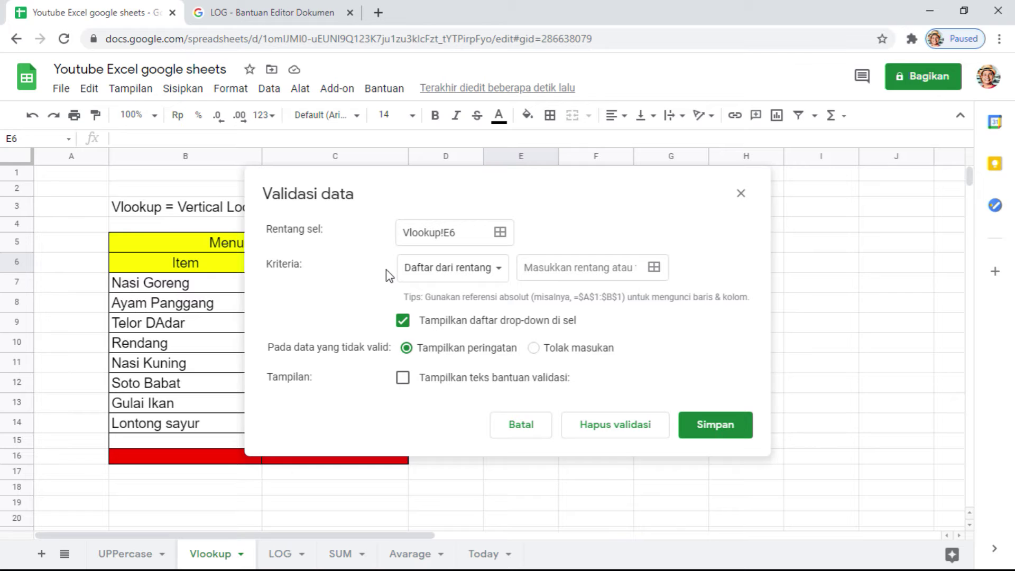
click(500, 232)
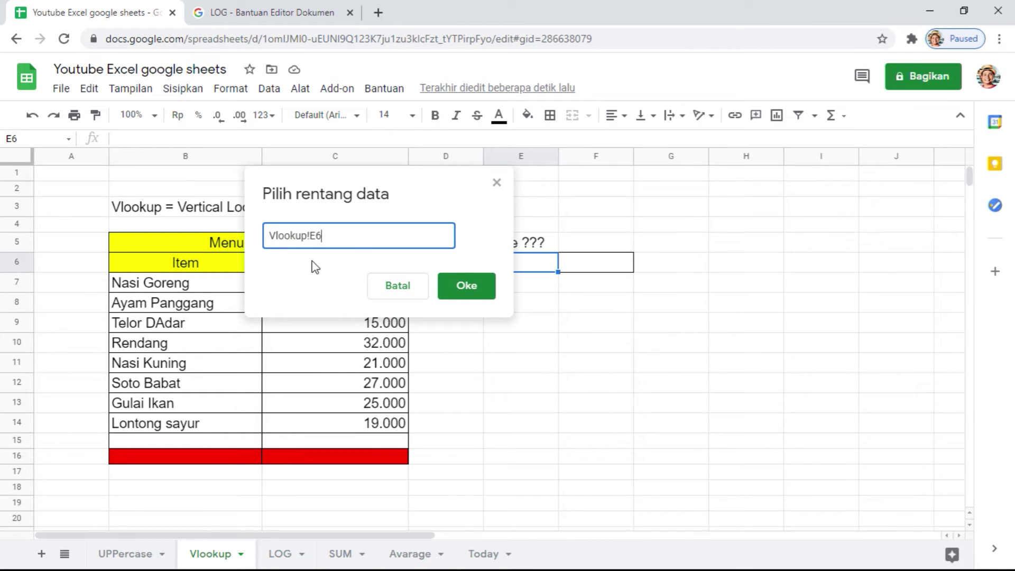
click(164, 290)
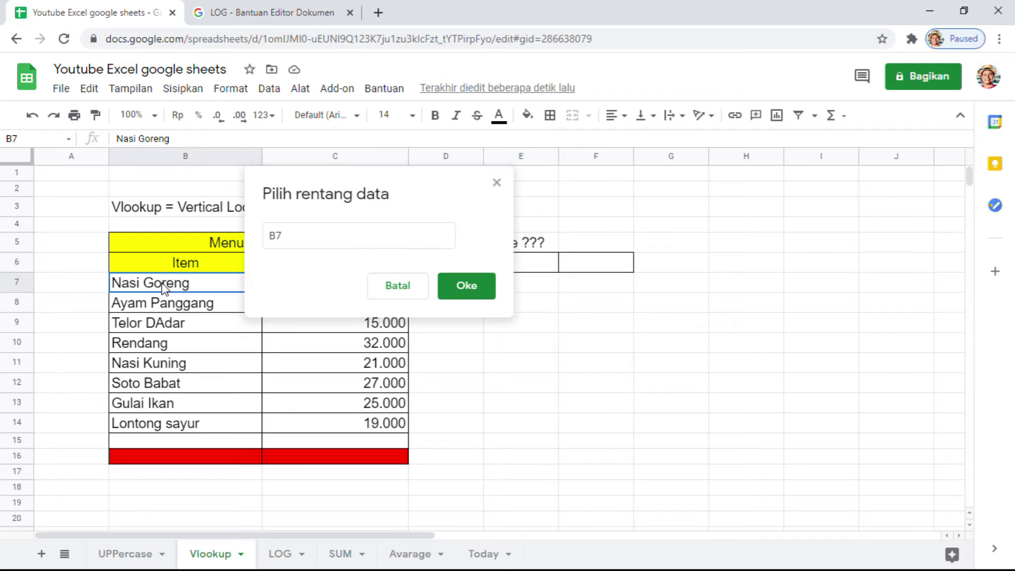
key(shift+Down)
key(shift+Down)
key(shift+Down)
key(shift+Down)
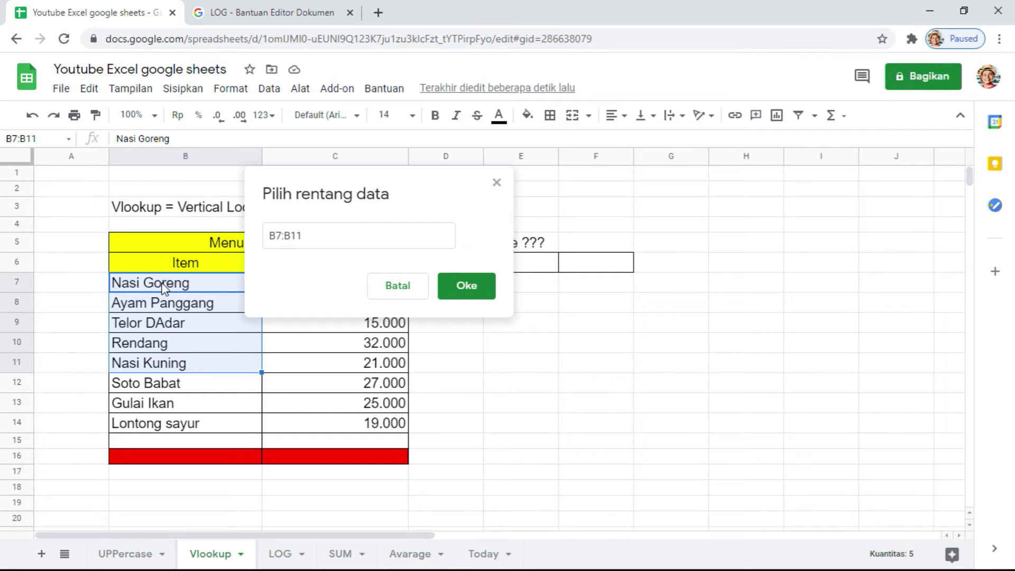
key(shift+Down)
key(shift+Down)
key(shift+Down)
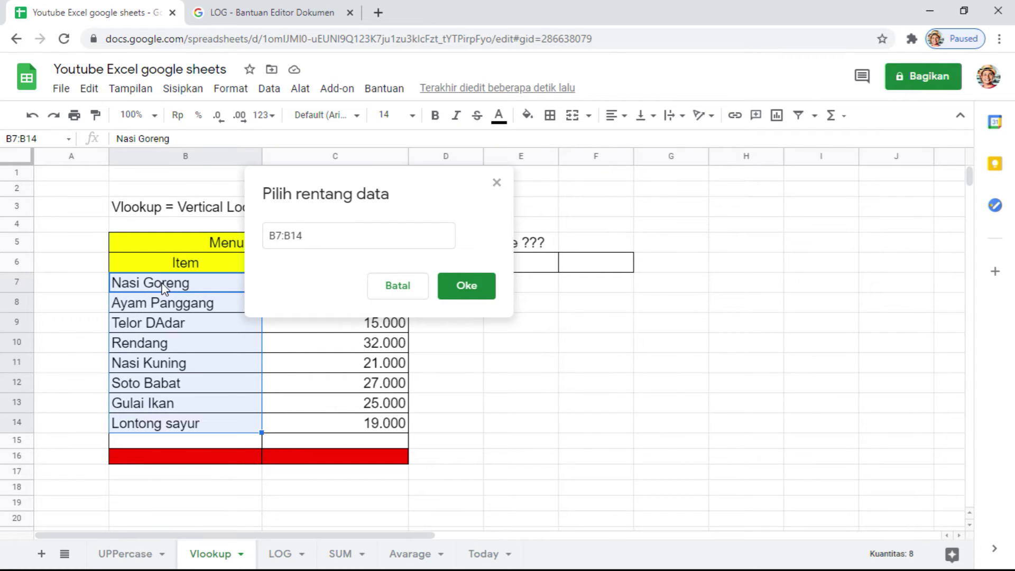
click(471, 288)
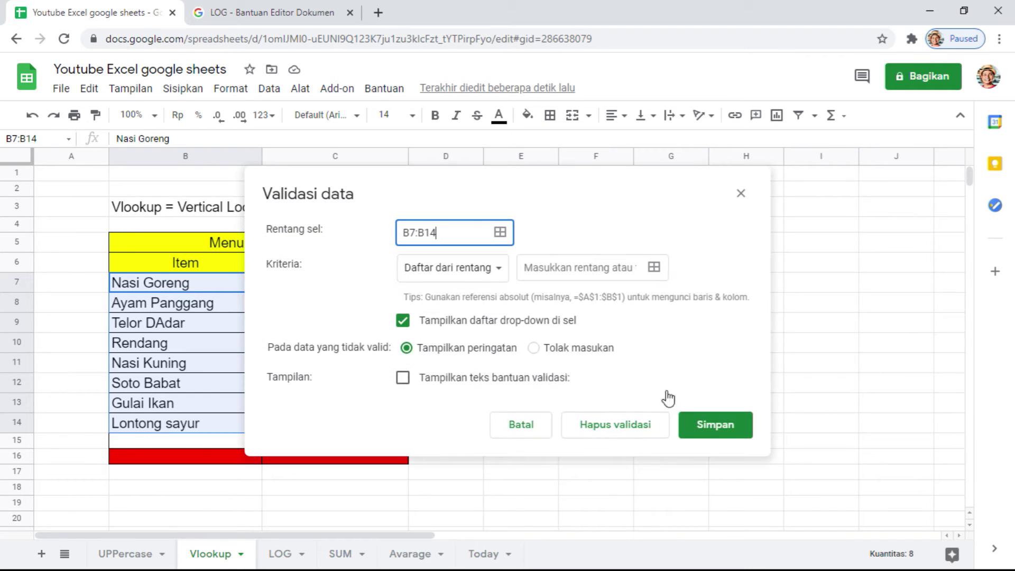
click(711, 438)
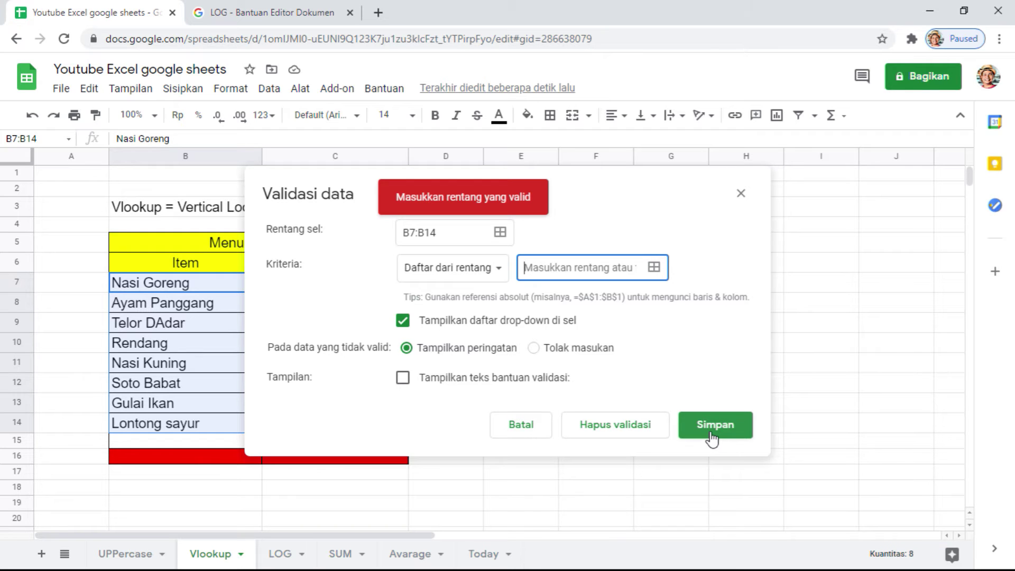
click(499, 232)
key(Escape)
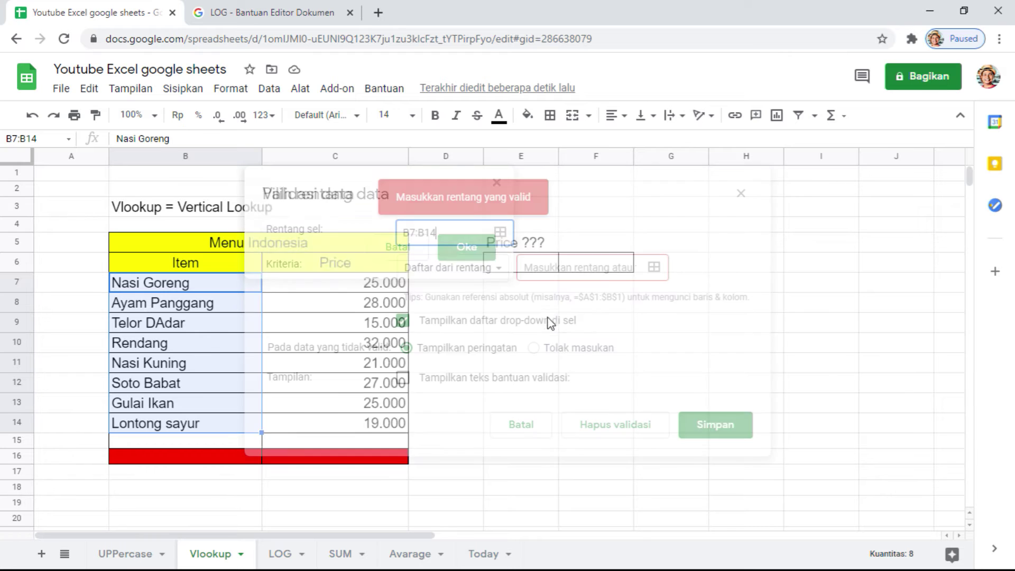
key(Escape)
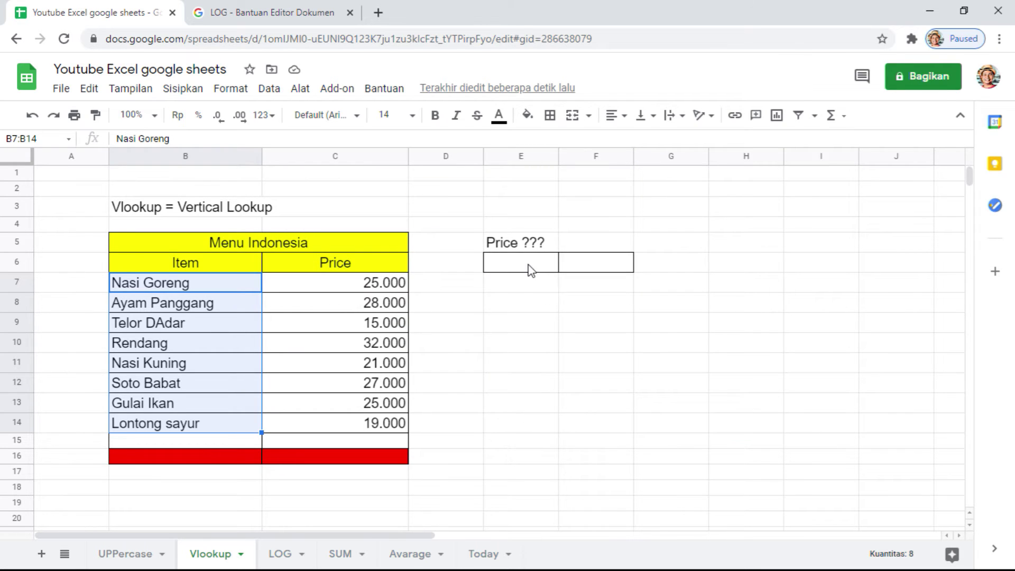
- Create a data validation rule of type Text contains, applied to range B7:B14
click(530, 270)
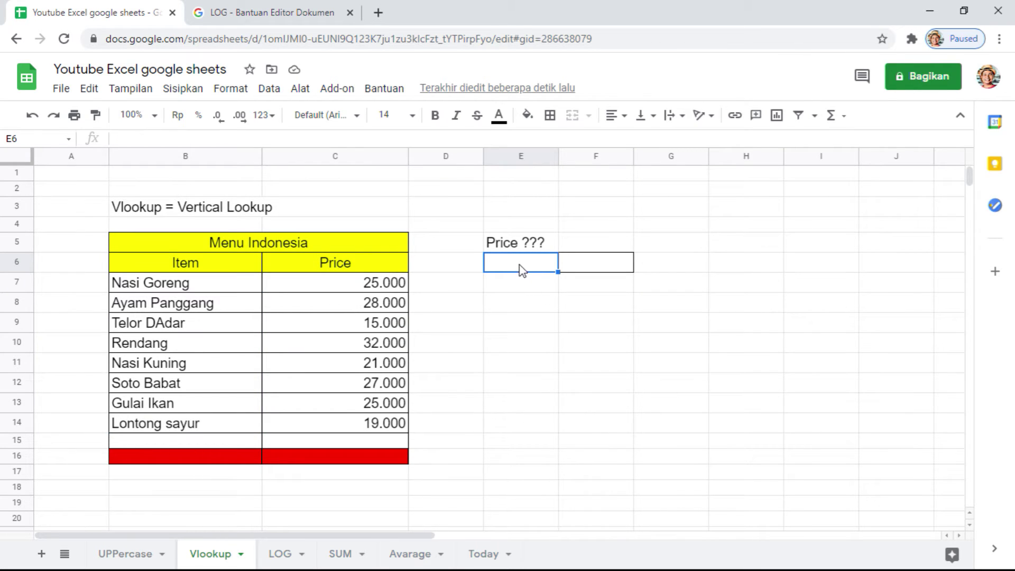
click(269, 93)
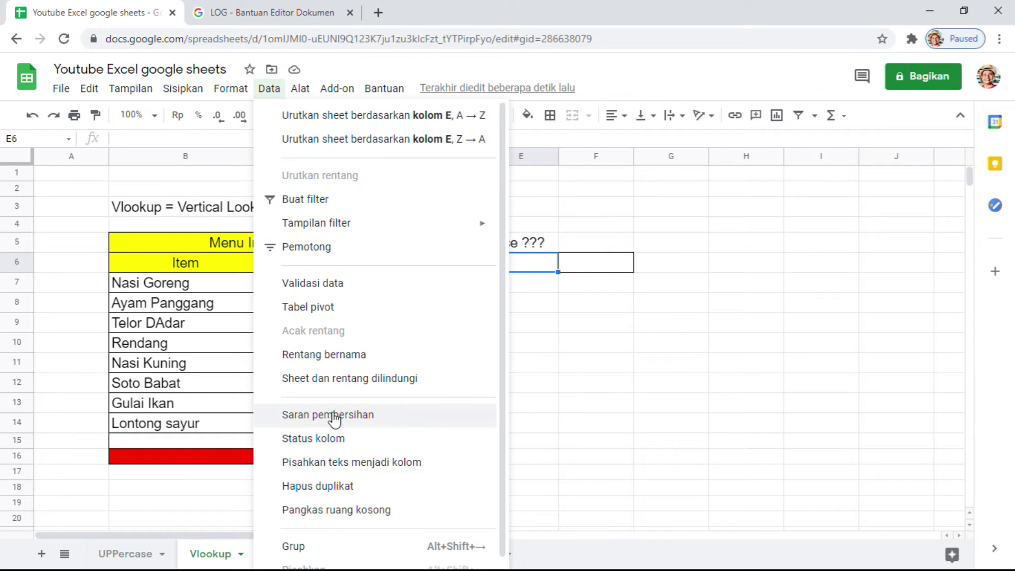
click(314, 284)
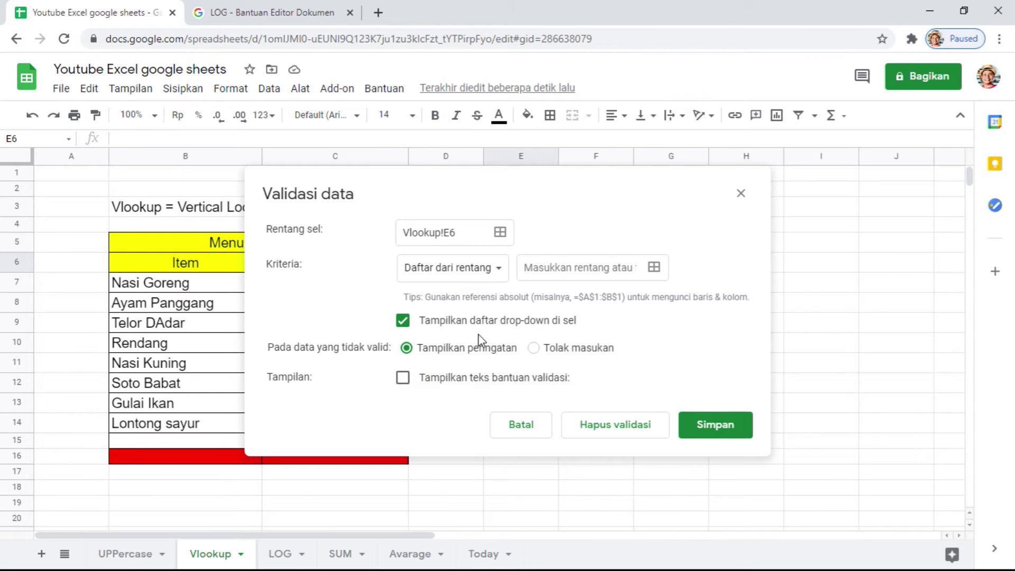
click(499, 274)
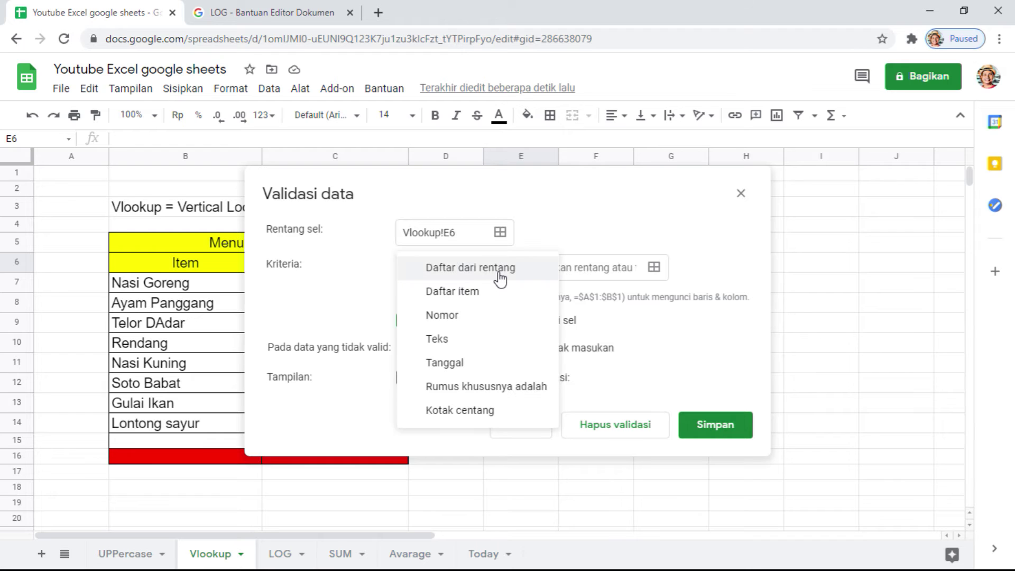
click(468, 338)
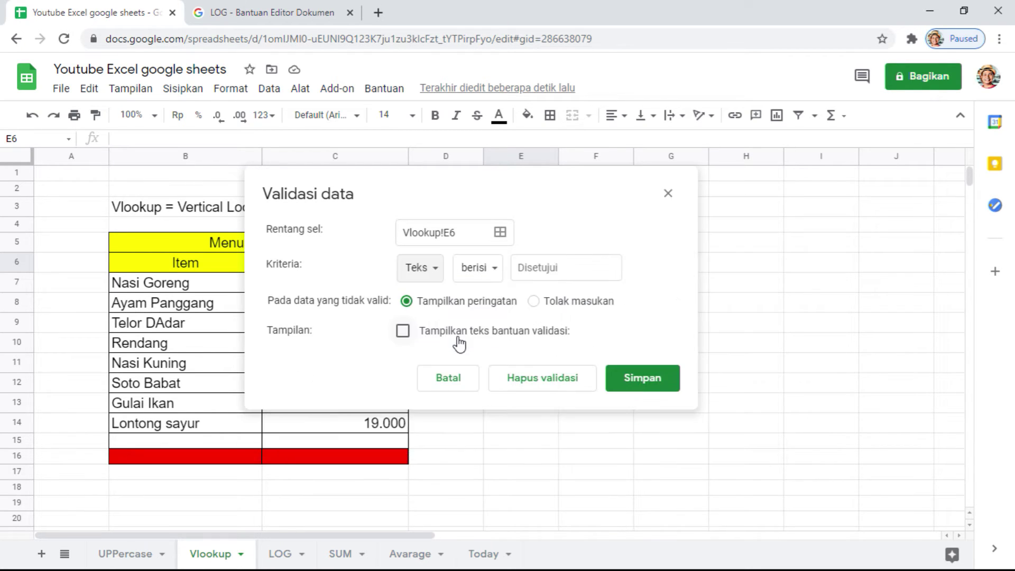
click(499, 280)
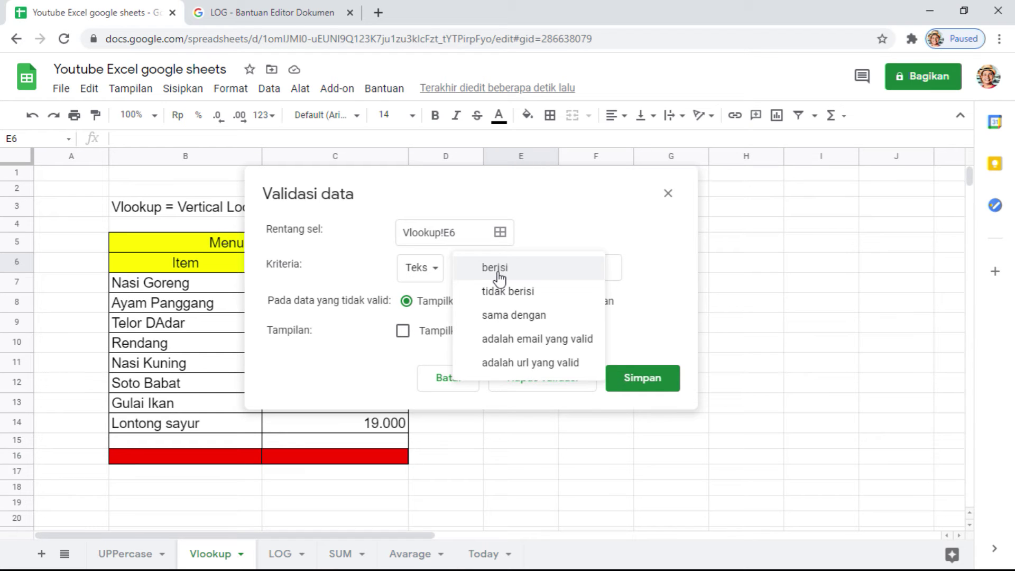
click(497, 273)
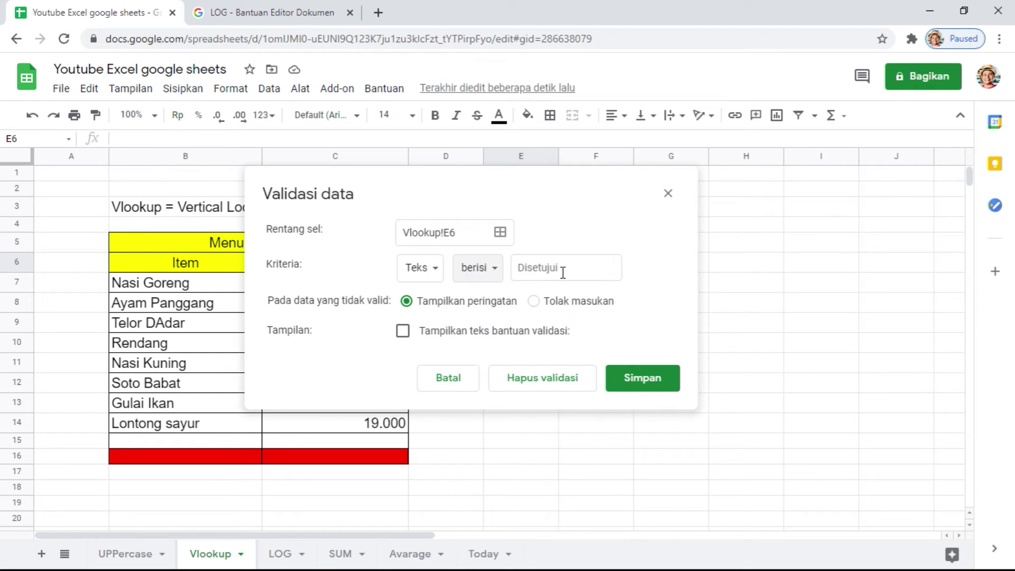
click(500, 233)
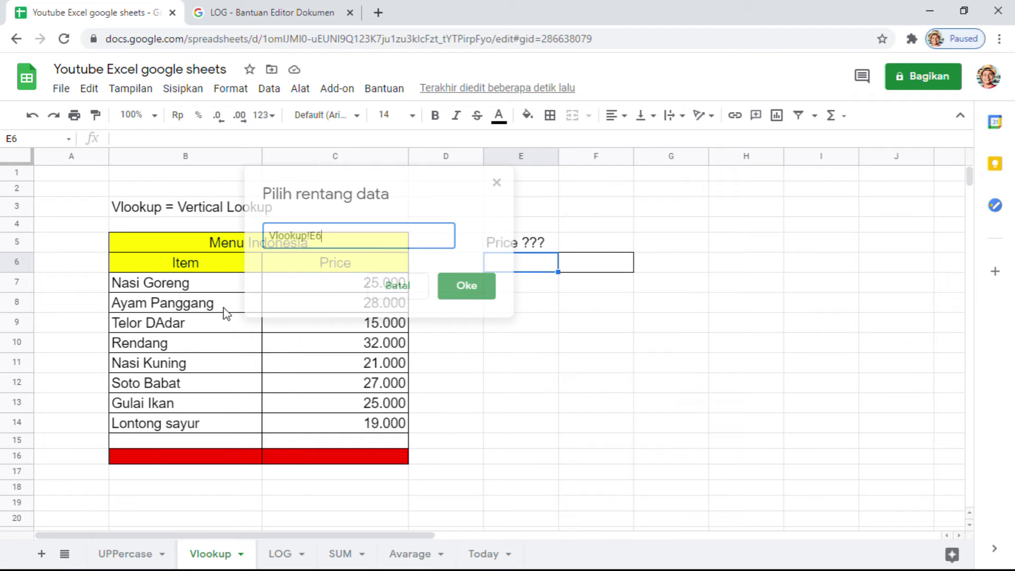
click(176, 290)
drag(176, 291, 177, 429)
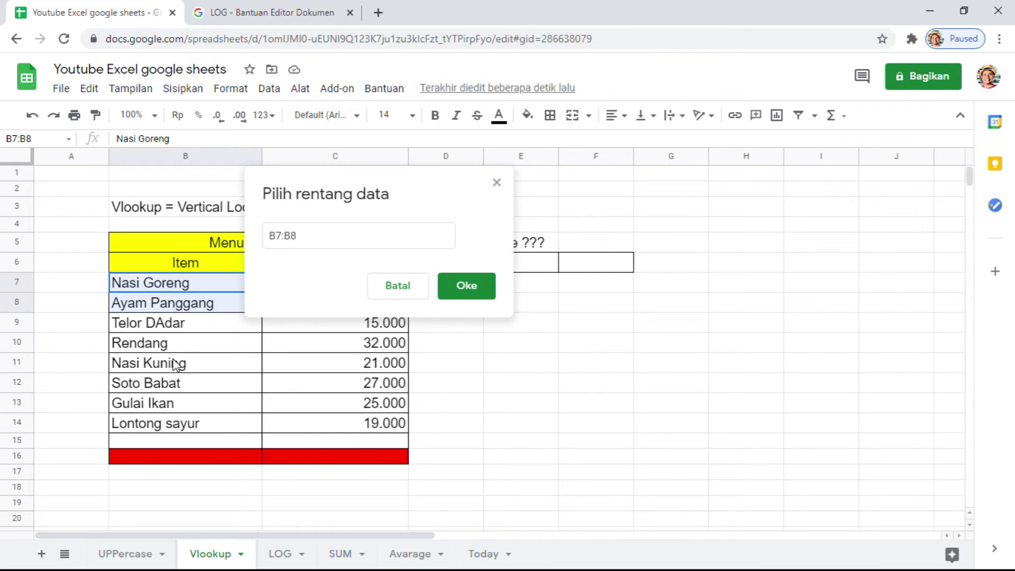
click(465, 294)
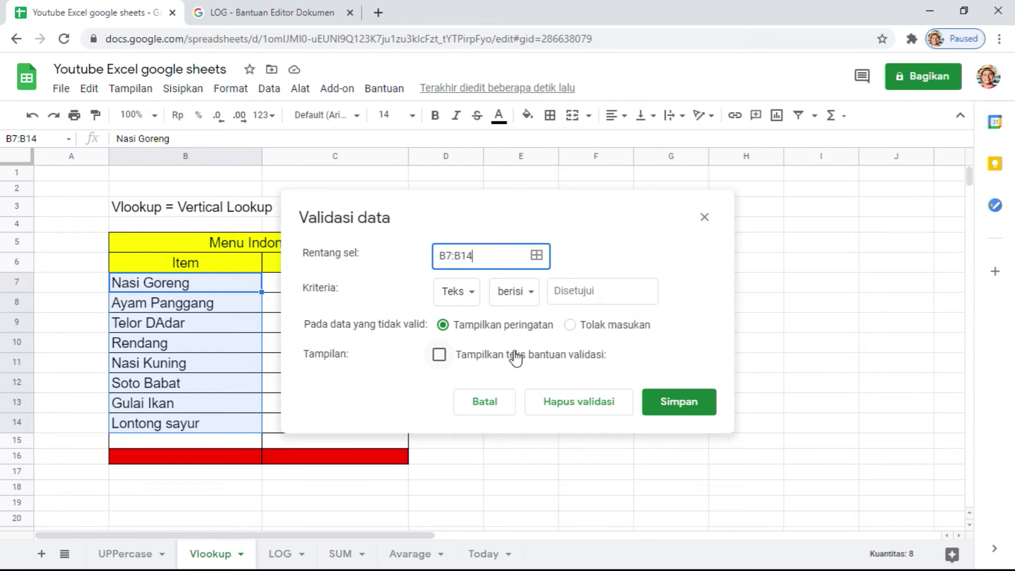
click(684, 421)
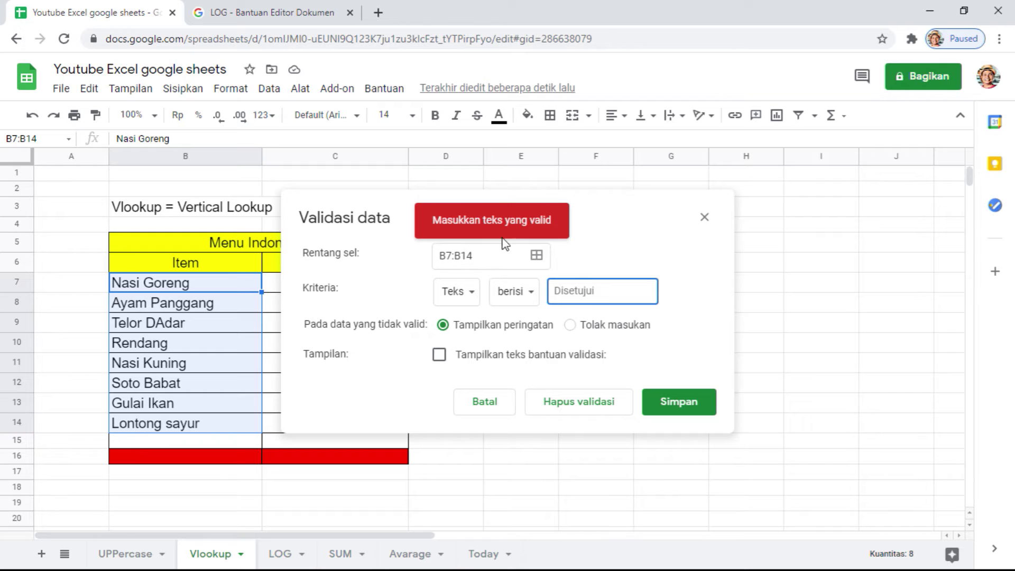
- Turn on validation help text, require the text 'Rendang', and save the rule
click(532, 295)
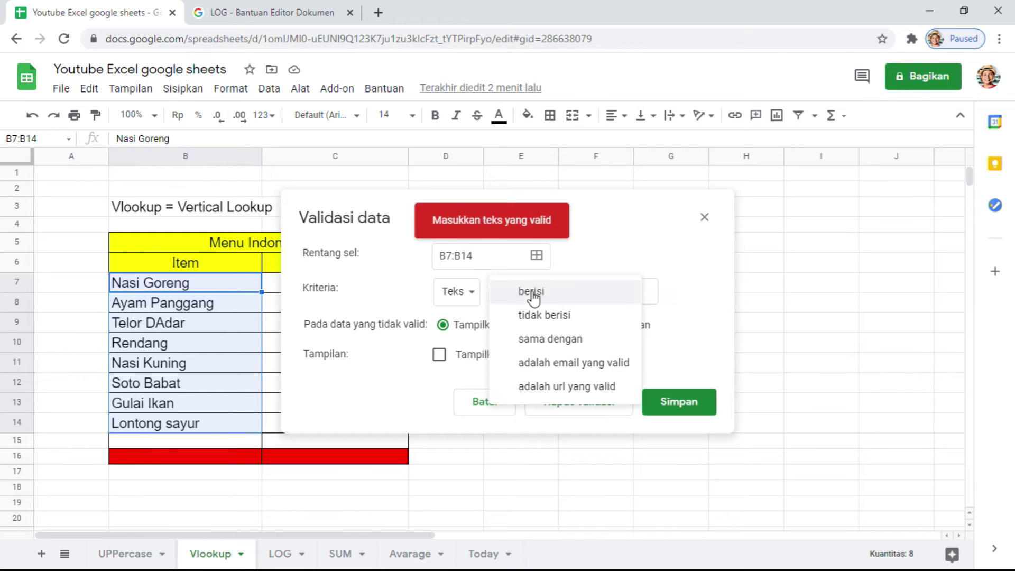
click(532, 296)
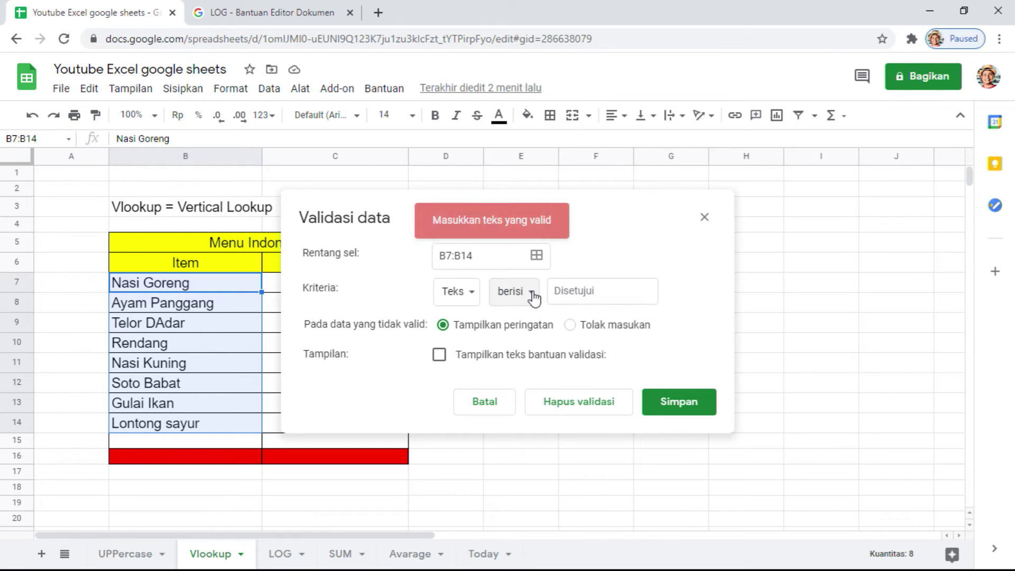
click(577, 295)
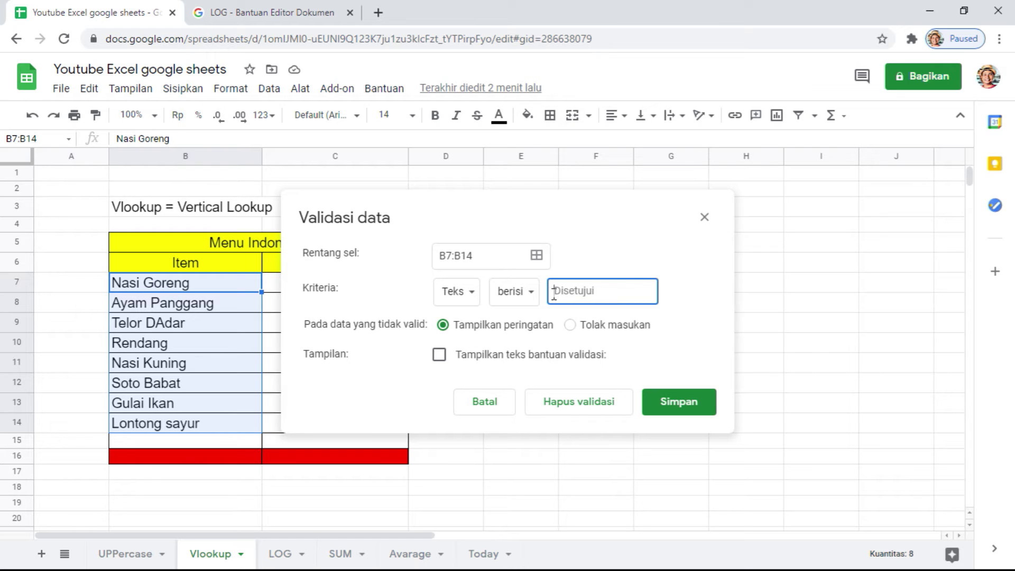
click(528, 292)
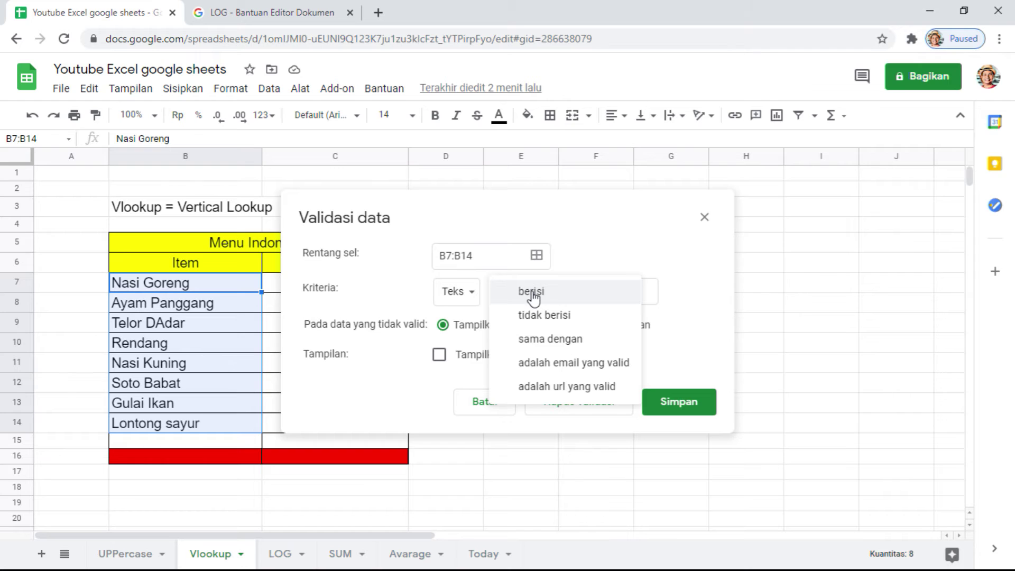
click(532, 292)
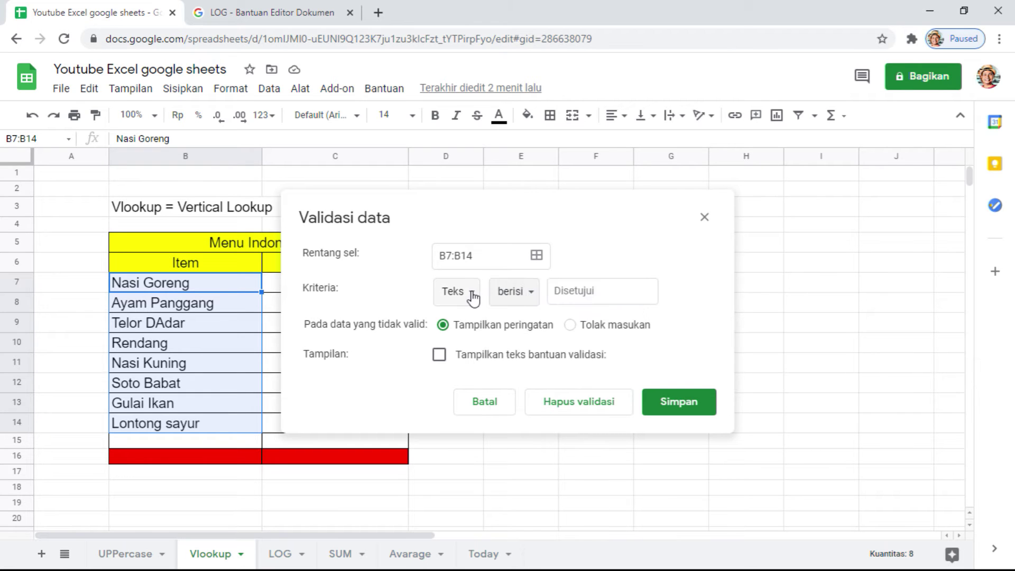
click(468, 291)
click(473, 292)
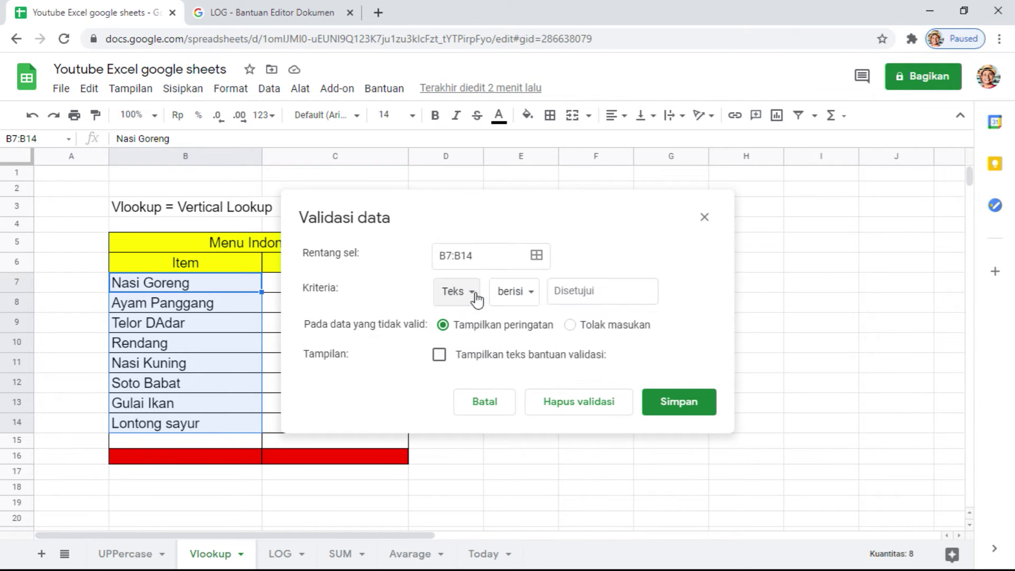
click(570, 325)
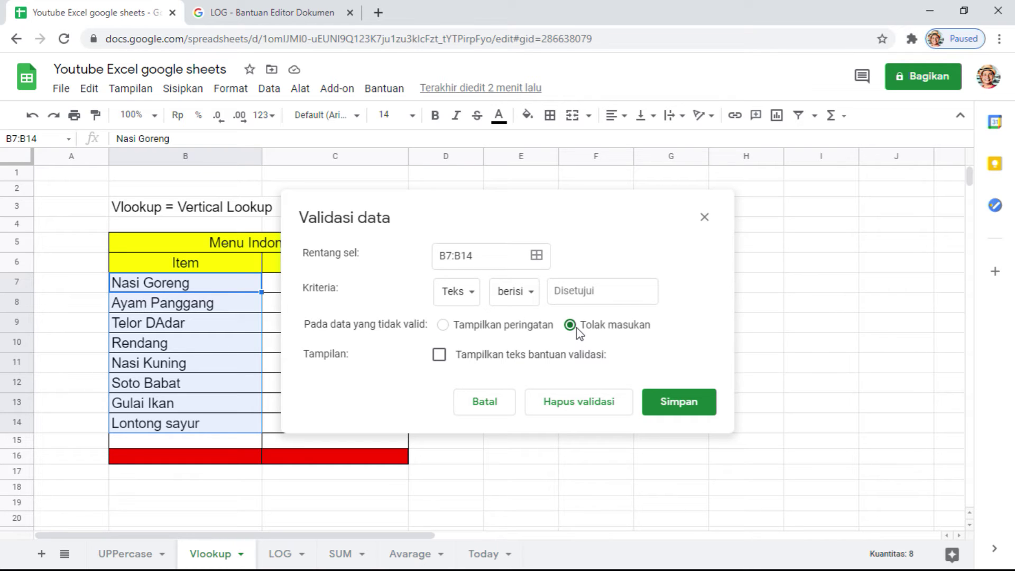
click(507, 326)
click(488, 361)
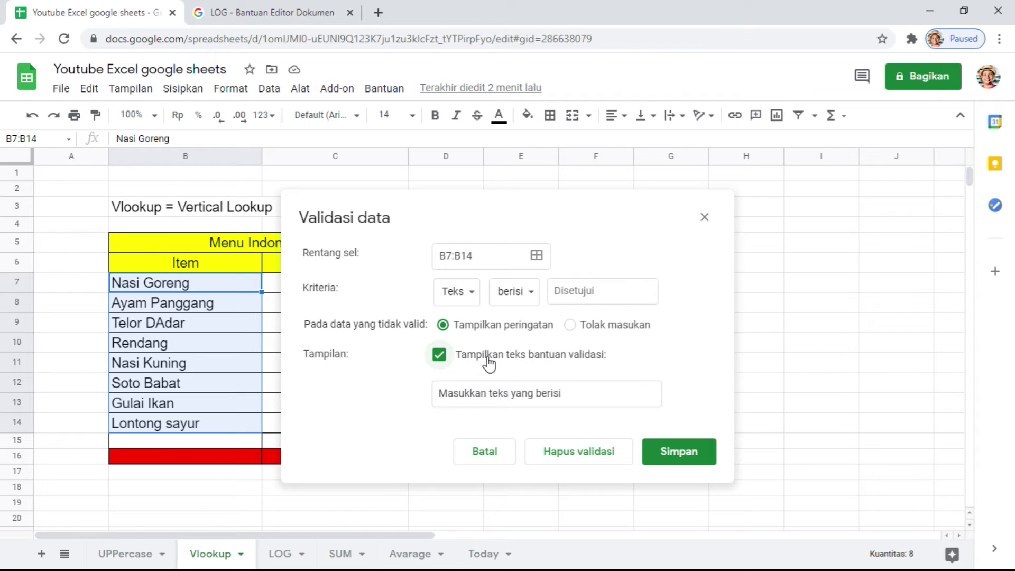
click(579, 291)
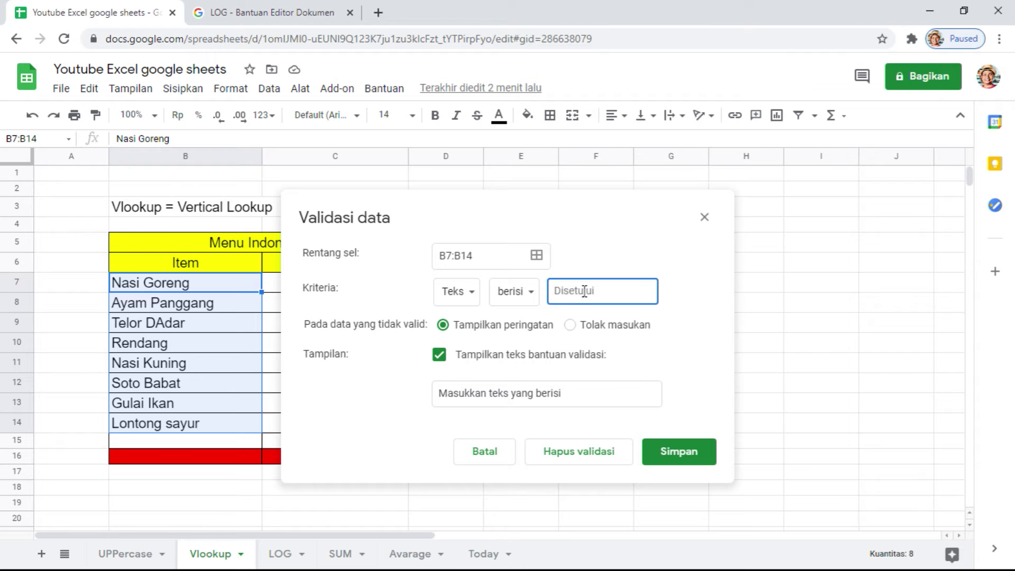
text(Renfa)
text(dan)
text(g)
click(678, 453)
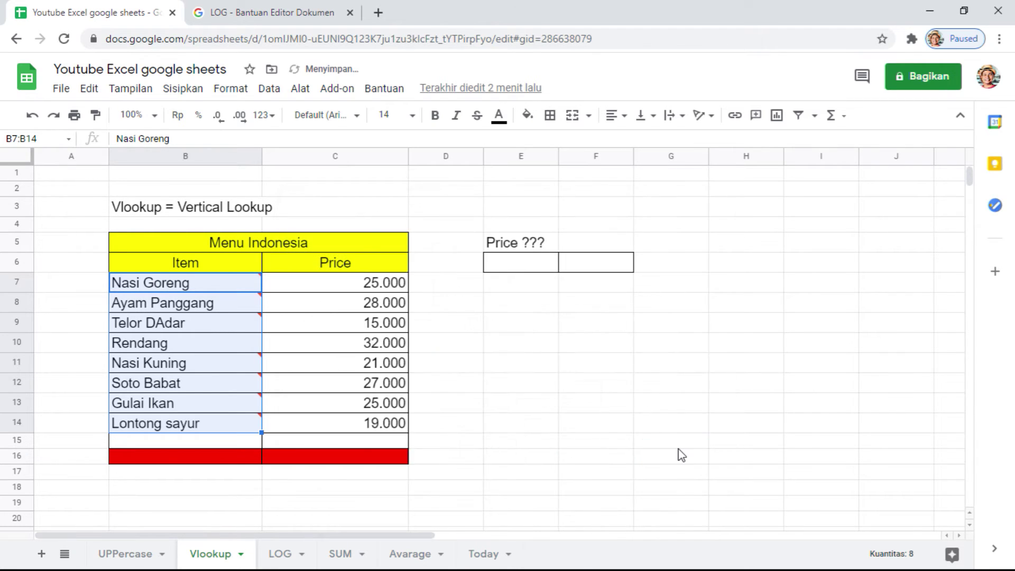
- Remove the existing data validation from cell E6
click(524, 261)
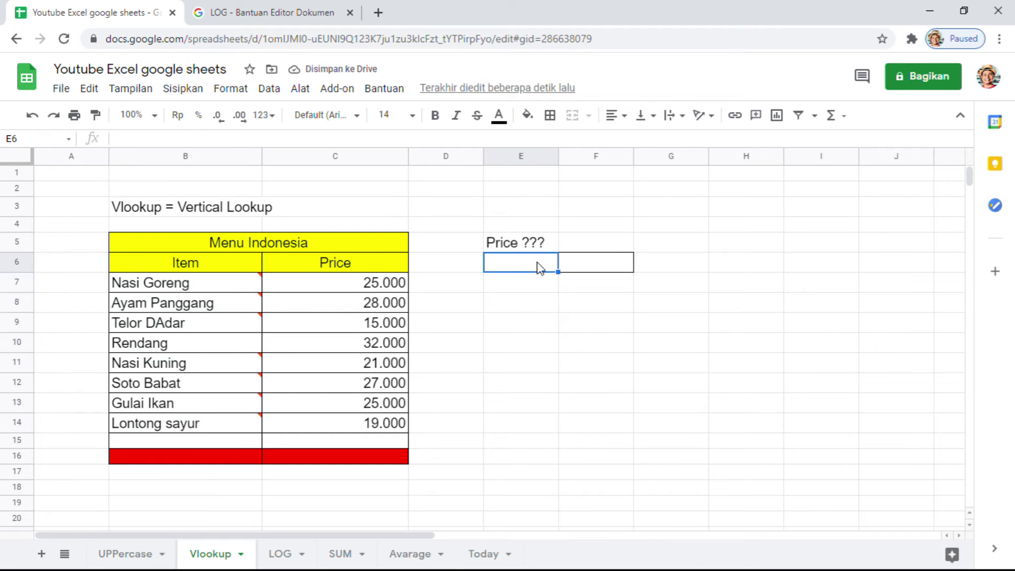
right_click(549, 271)
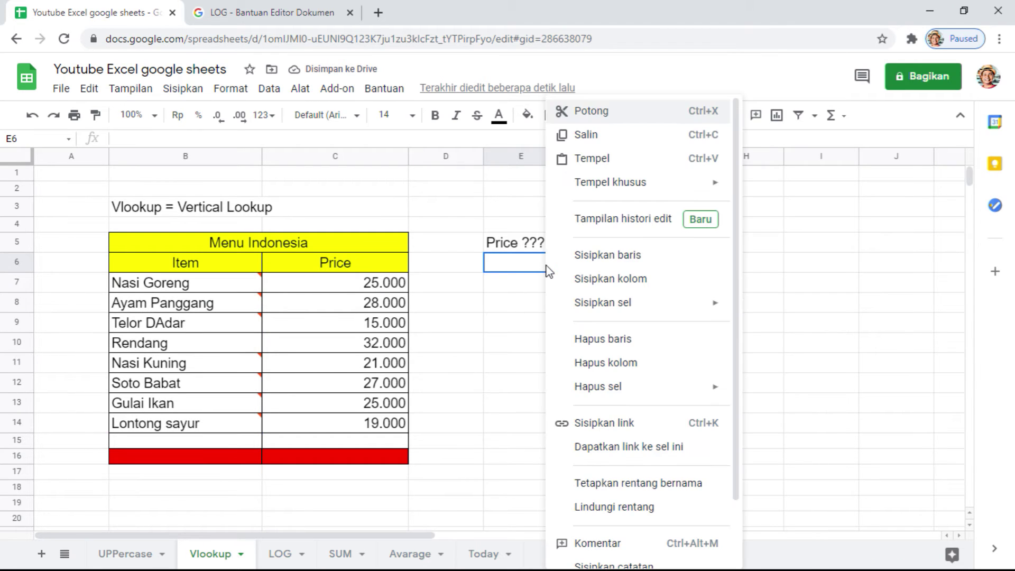
click(535, 272)
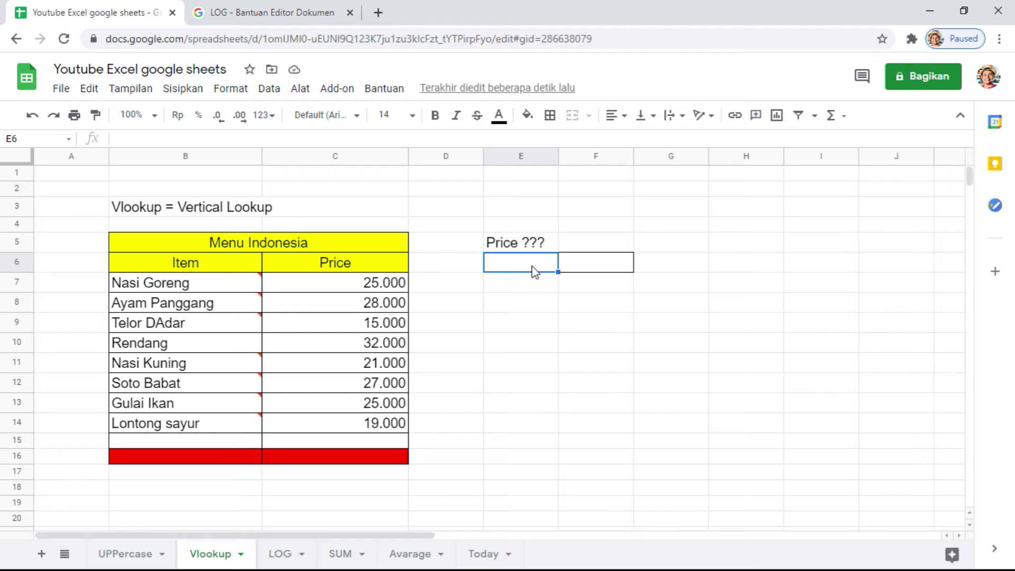
click(269, 90)
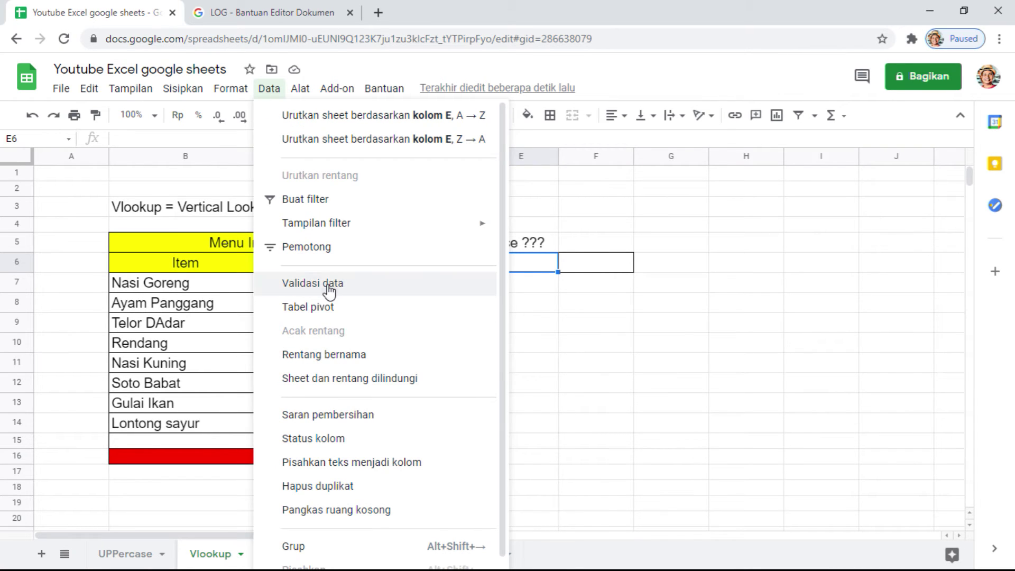
click(330, 285)
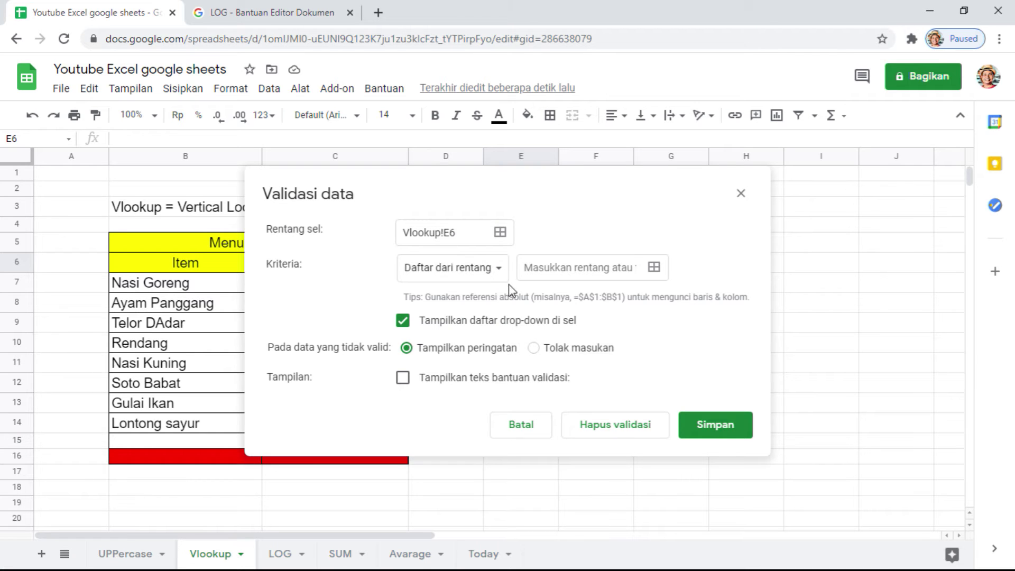
click(626, 433)
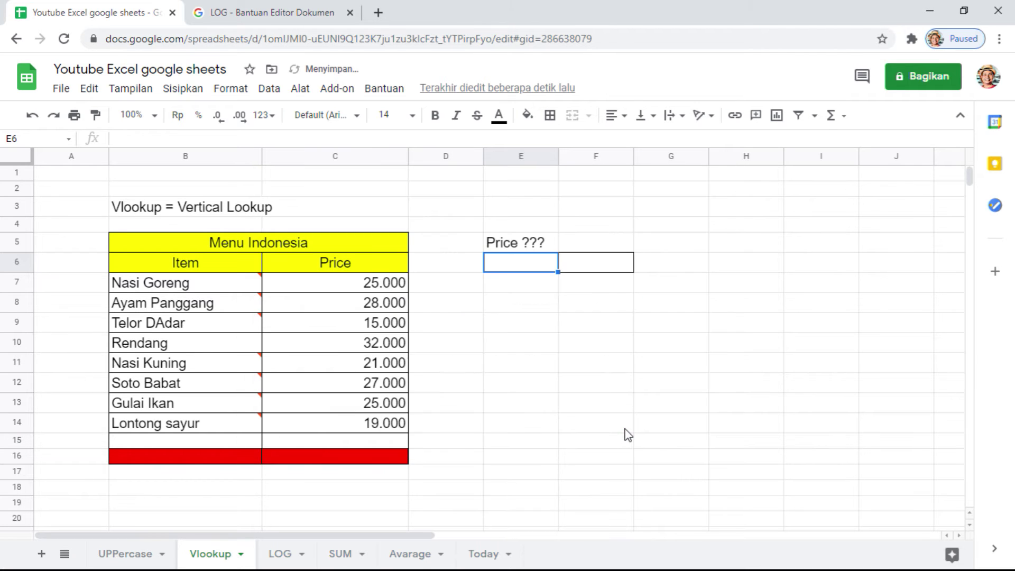
- Reselect E6 and reopen its data validation settings
click(565, 345)
click(525, 268)
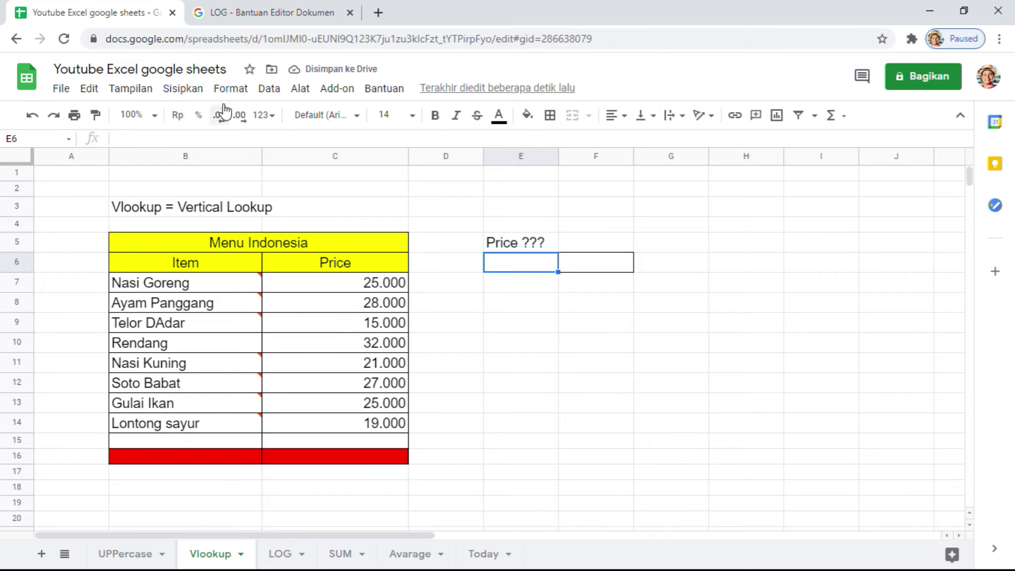
click(260, 91)
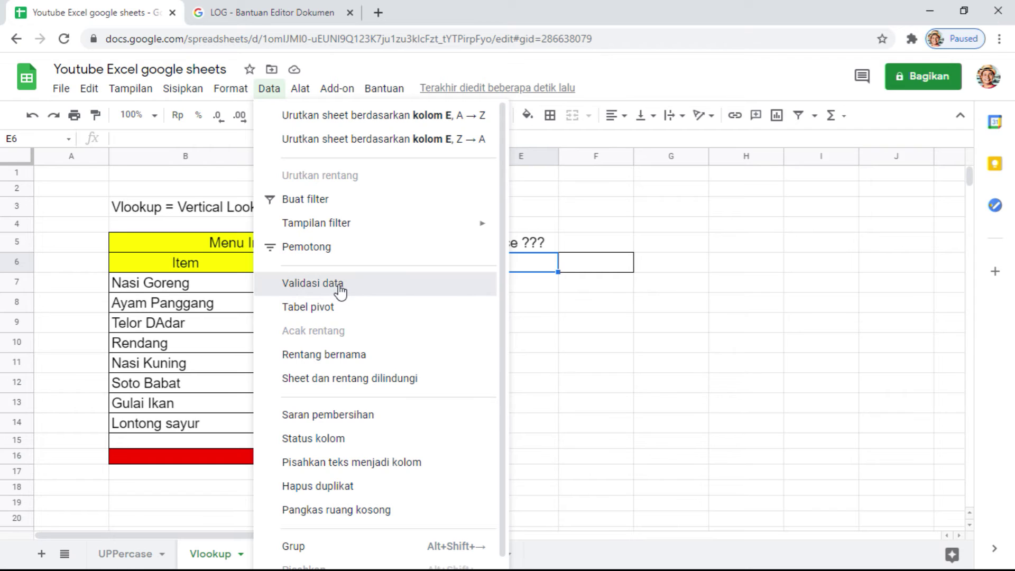
click(340, 290)
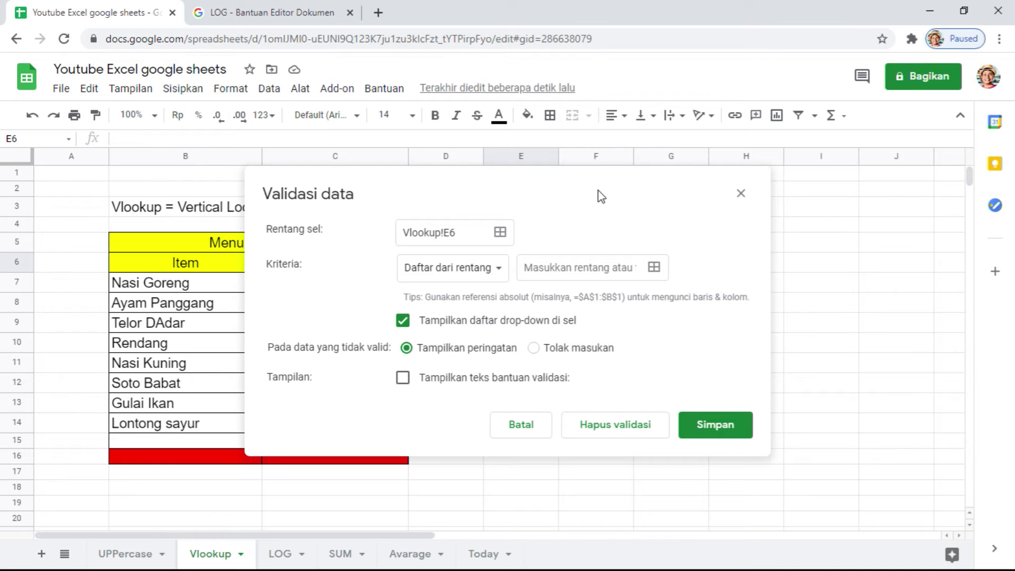
- Set E6's validation criterion to a list from range B7:B14 and save it
click(503, 275)
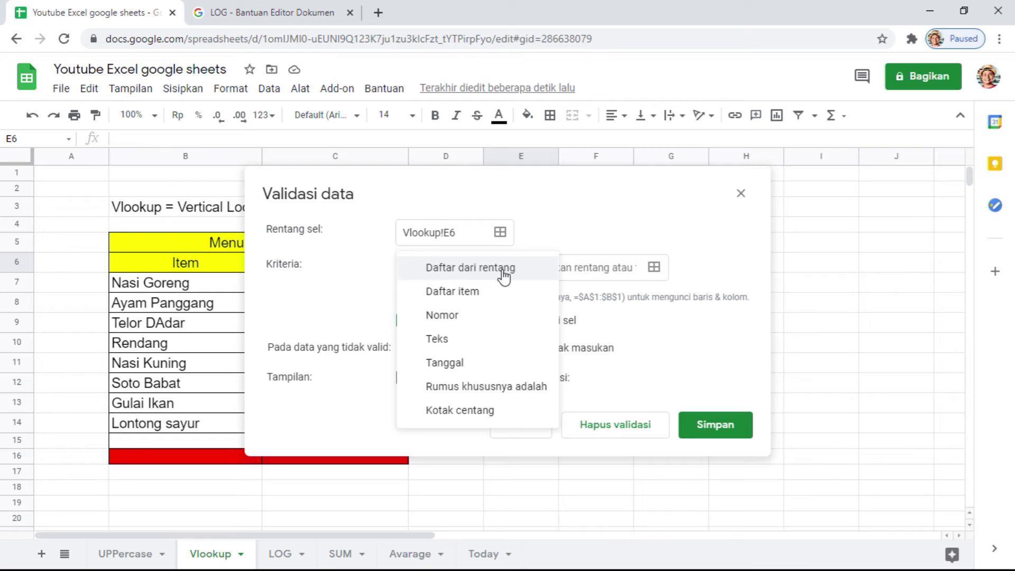
click(443, 340)
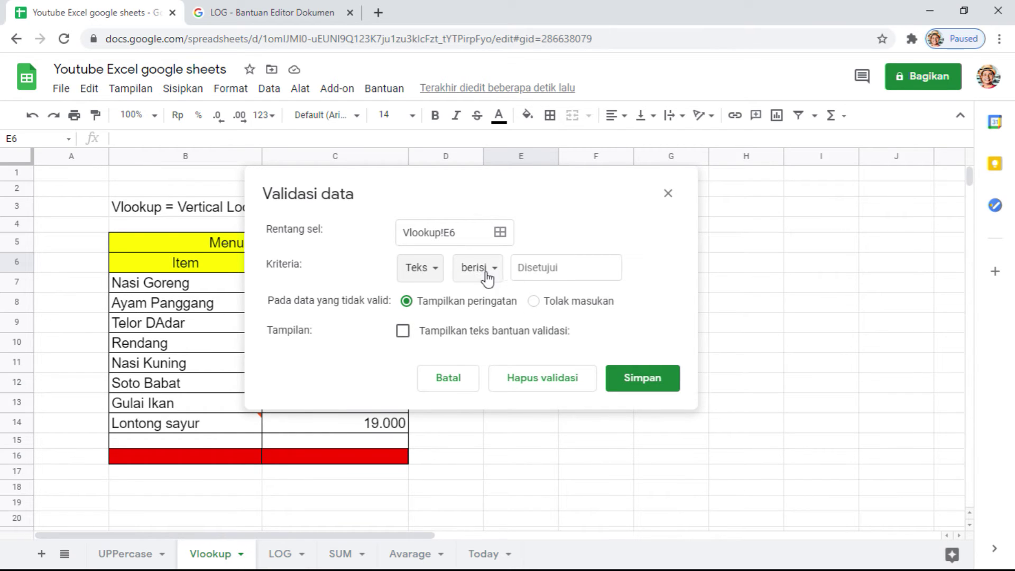
click(440, 271)
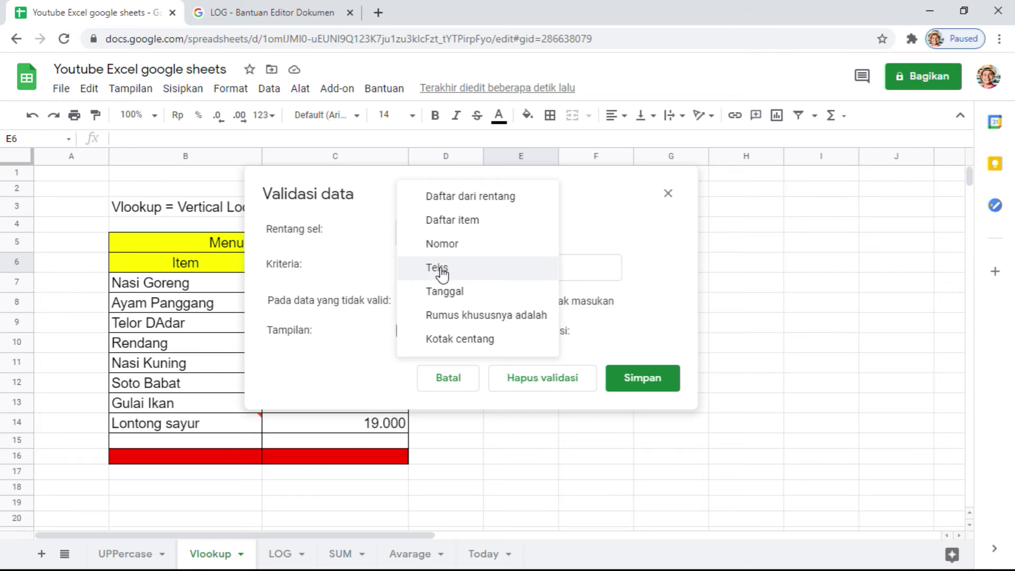
click(440, 270)
click(443, 271)
click(460, 196)
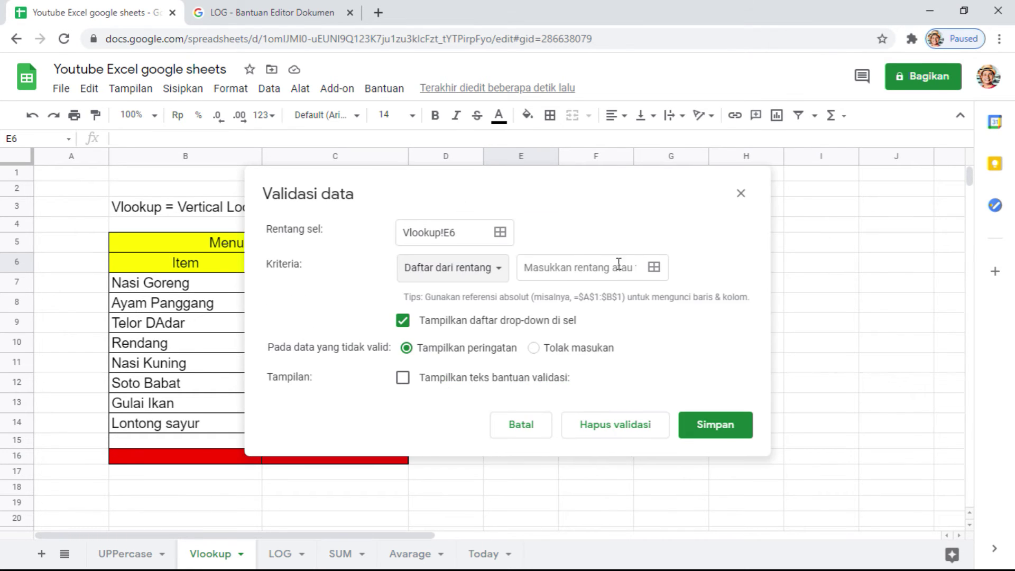
click(653, 267)
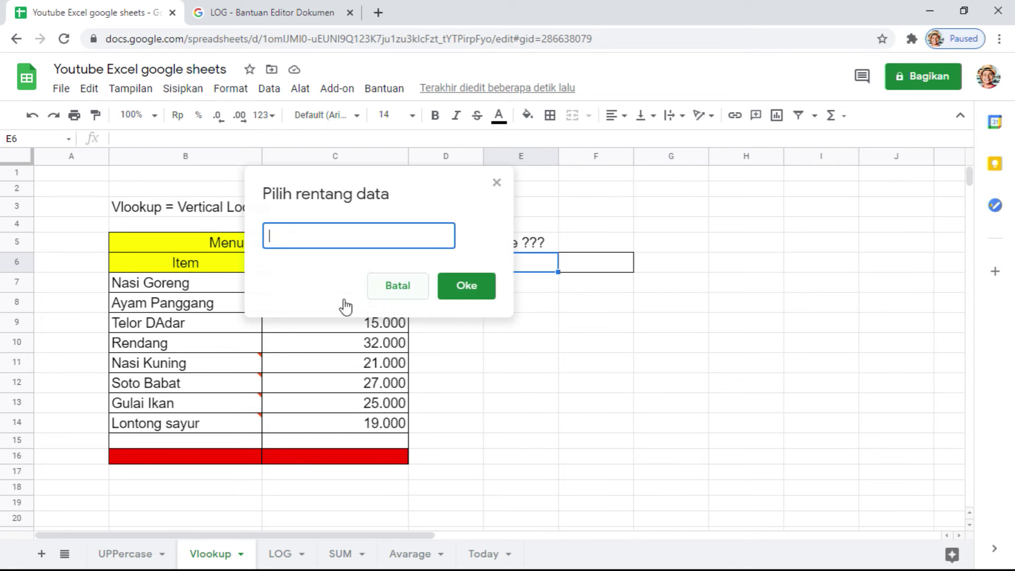
click(148, 283)
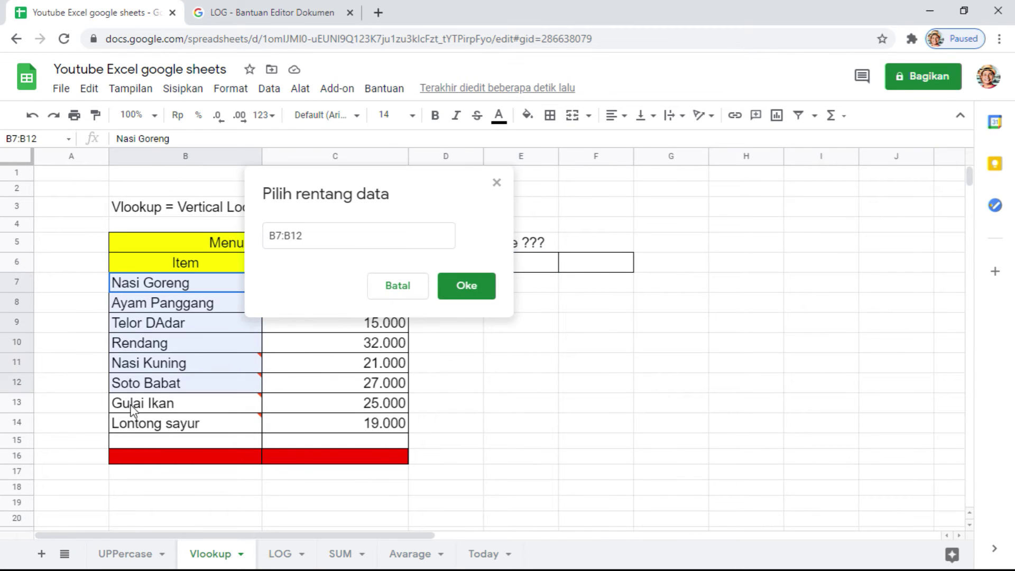
drag(137, 348, 136, 426)
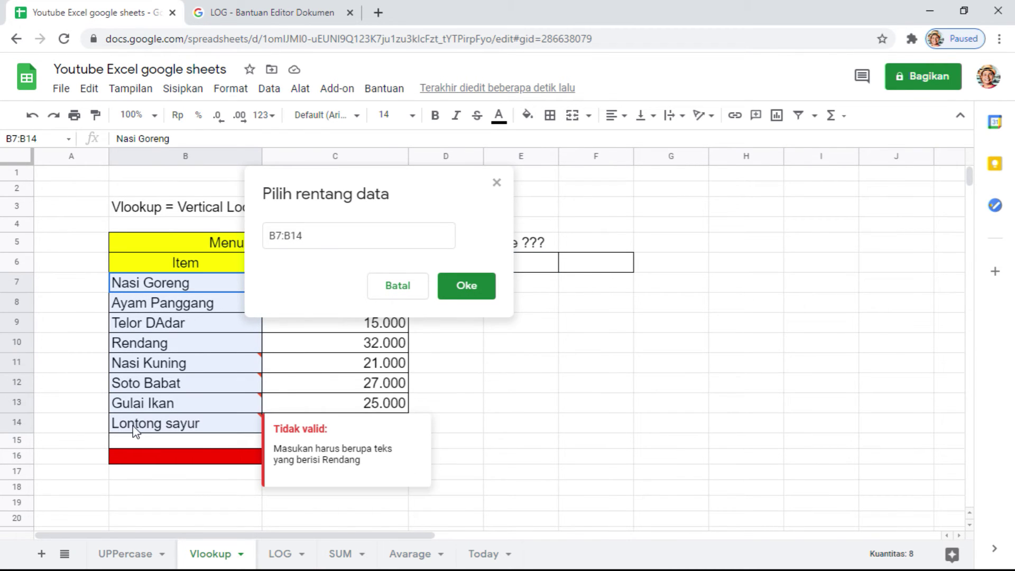
click(474, 290)
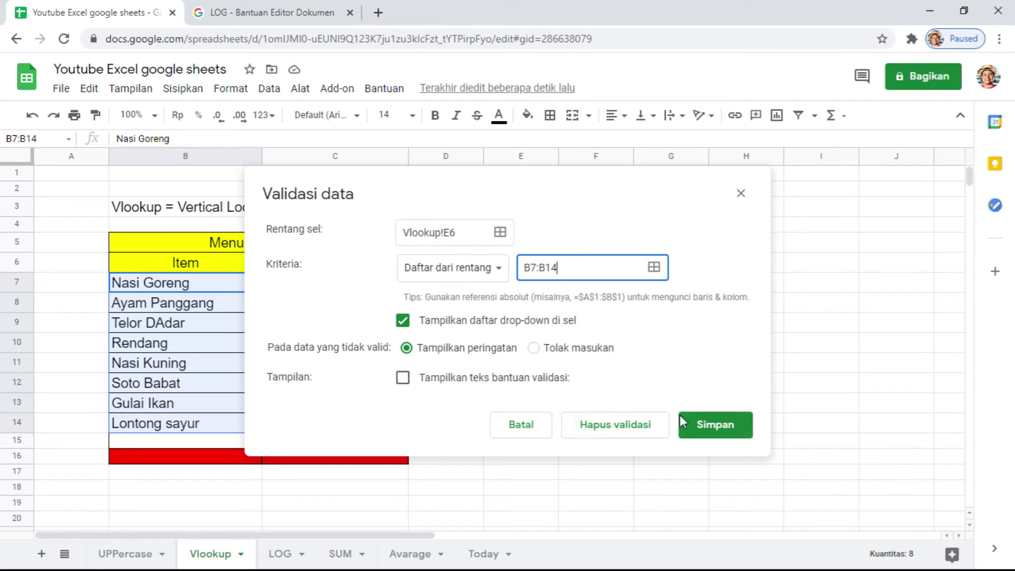
click(716, 429)
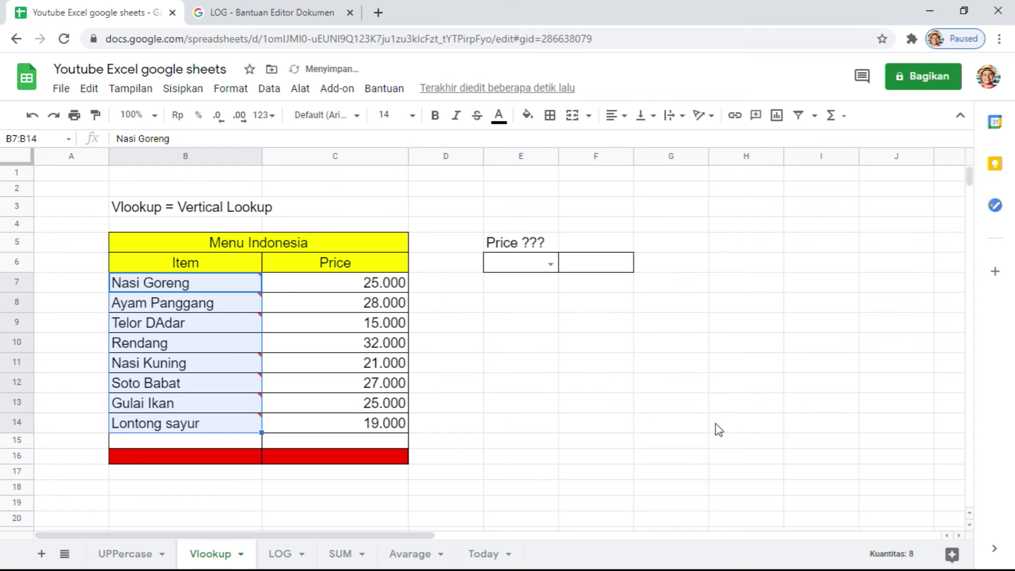
- Choose Nasi Goreng in E6, widen column E to fit it, and narrow Price column C
click(550, 264)
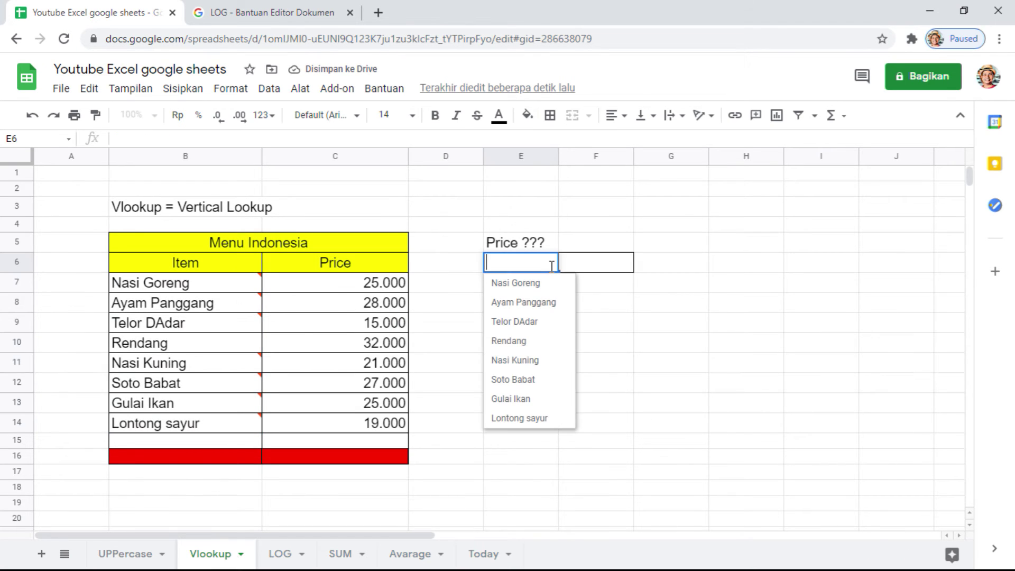
click(538, 285)
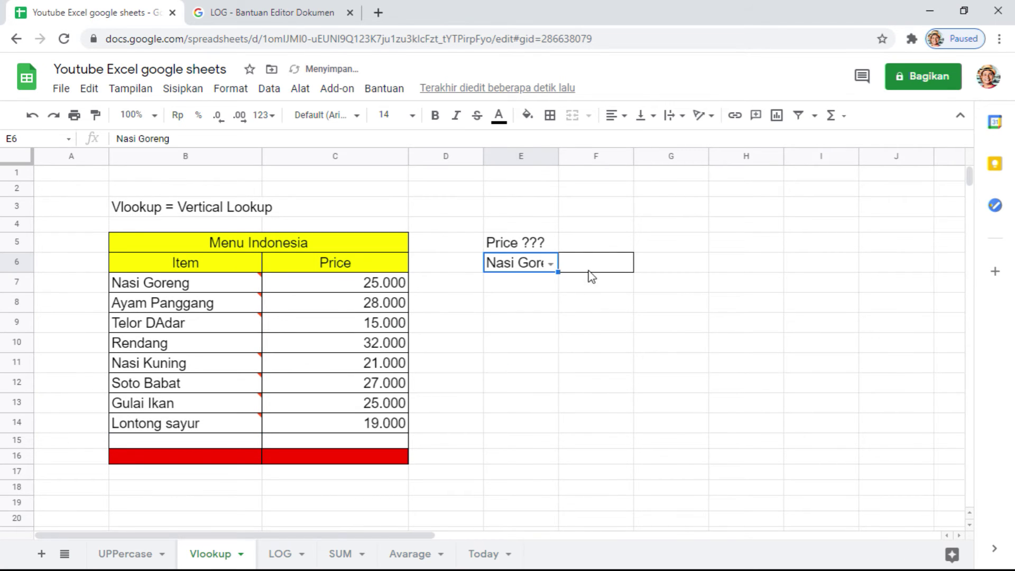
drag(557, 156, 632, 157)
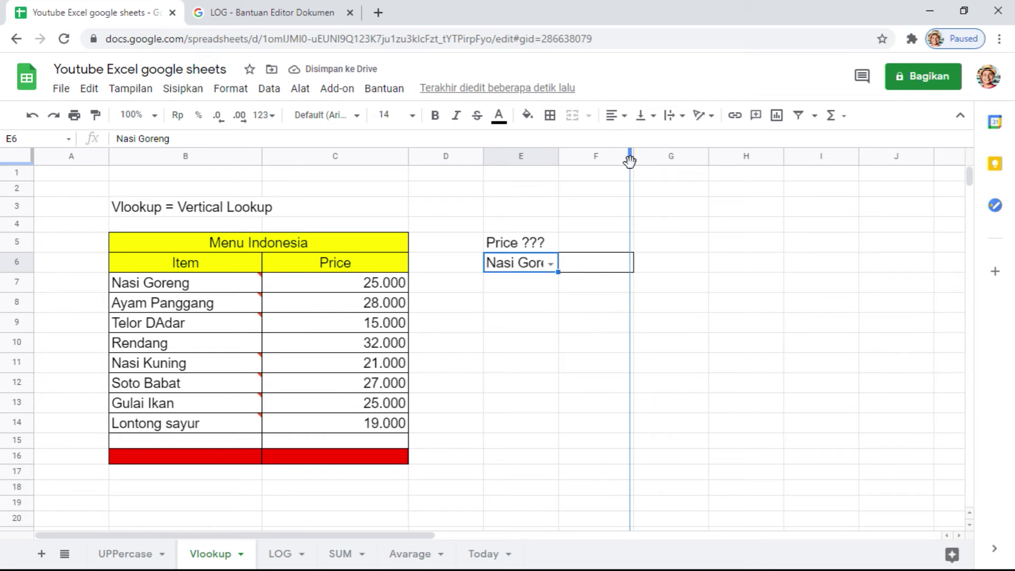
click(652, 267)
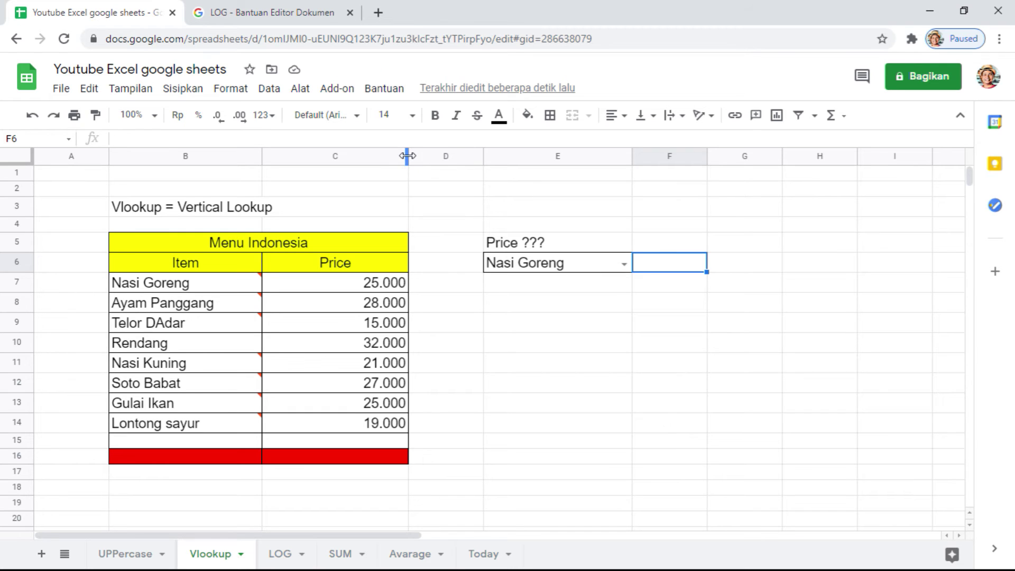
drag(408, 156, 353, 175)
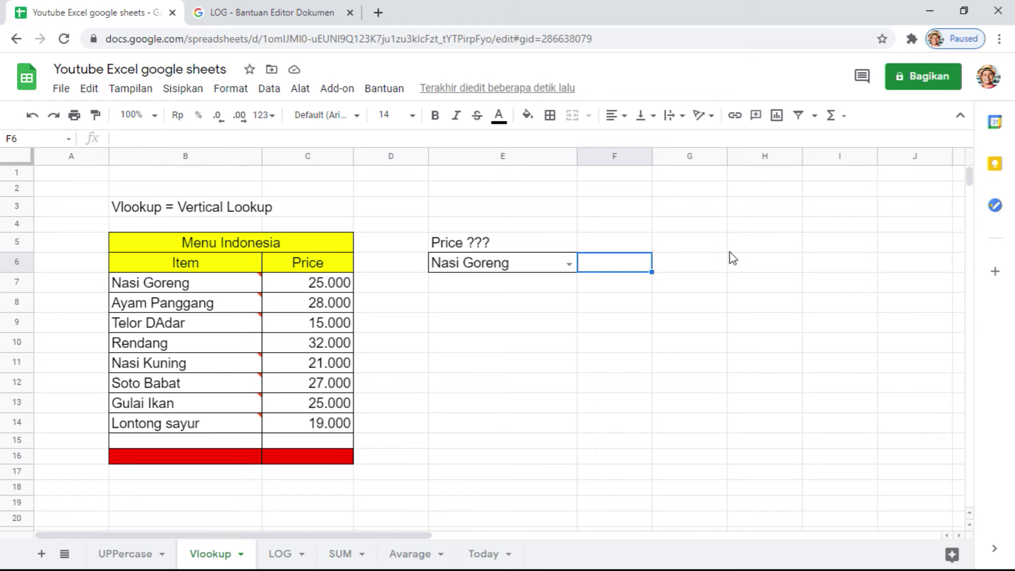
- Start a VLOOKUP formula in F6 with E6 as the lookup value
text(=v)
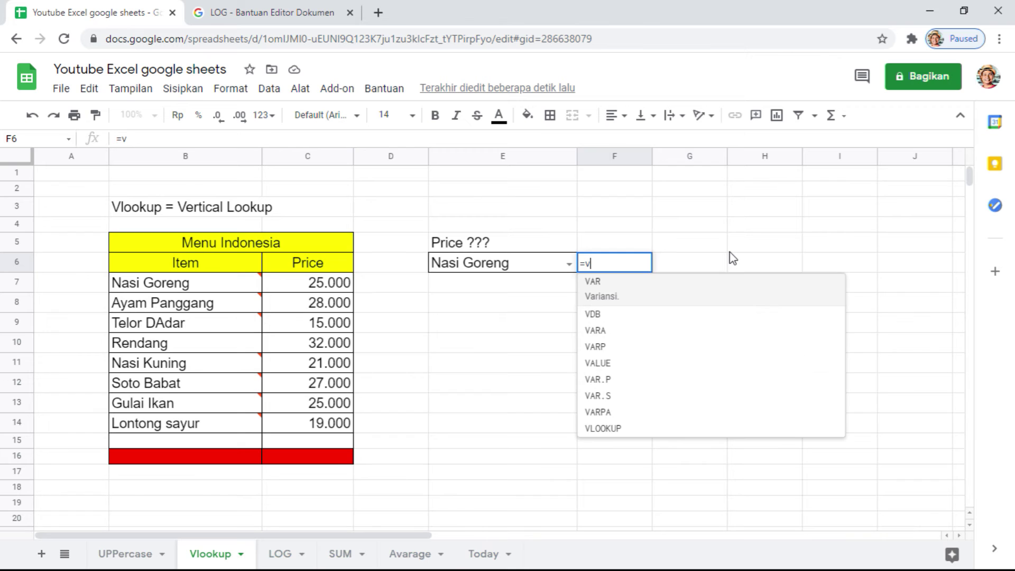
key(Down)
key(Down)
key(Down)
key(Down)
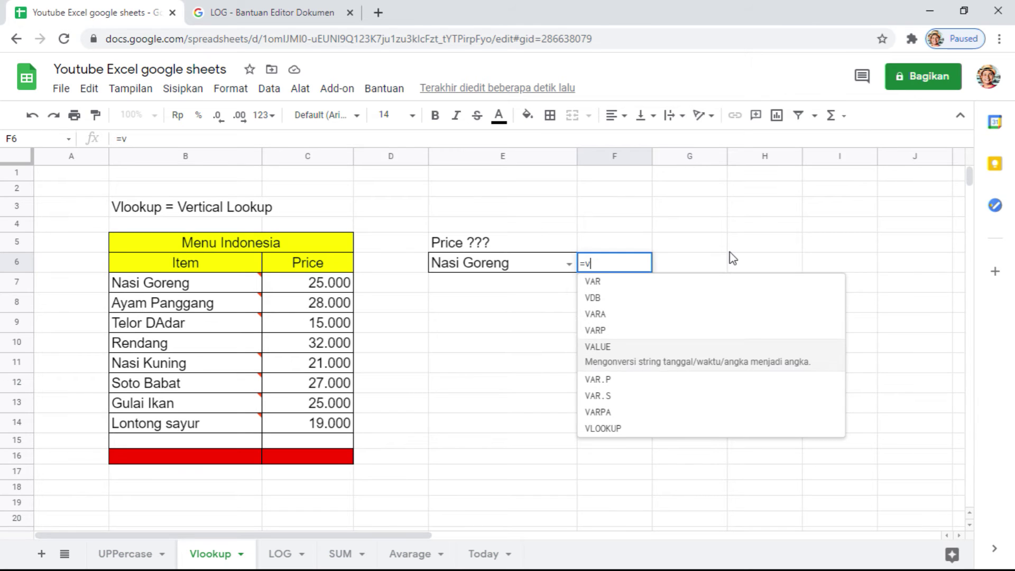
key(Down)
key(Down)
key(Down)
key(Down)
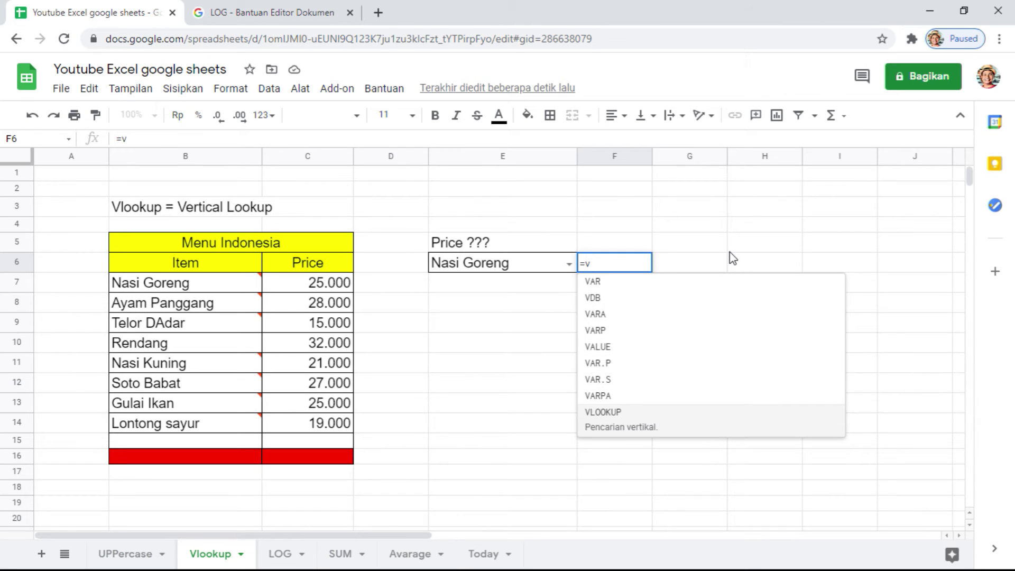
key(Tab)
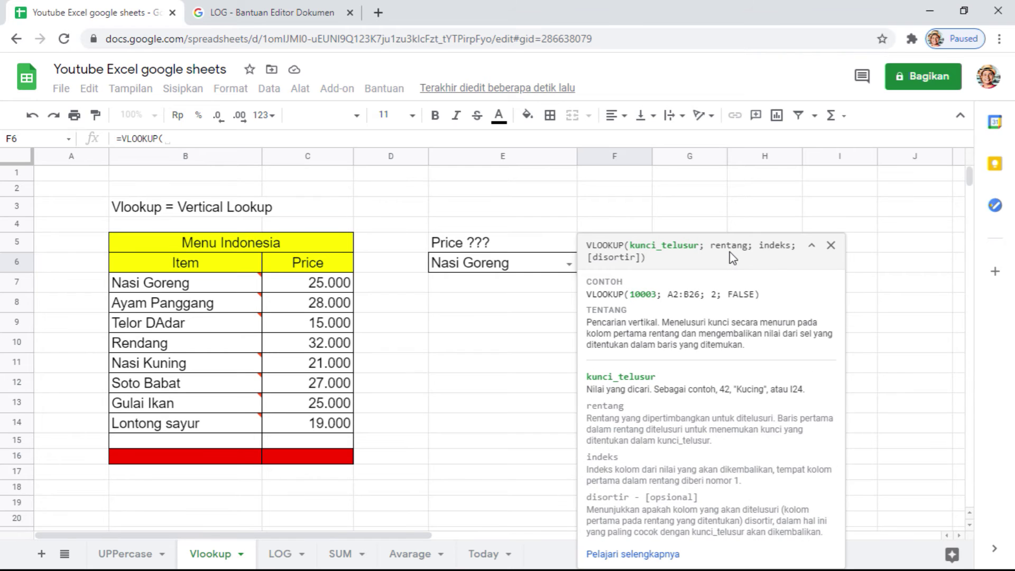
click(491, 273)
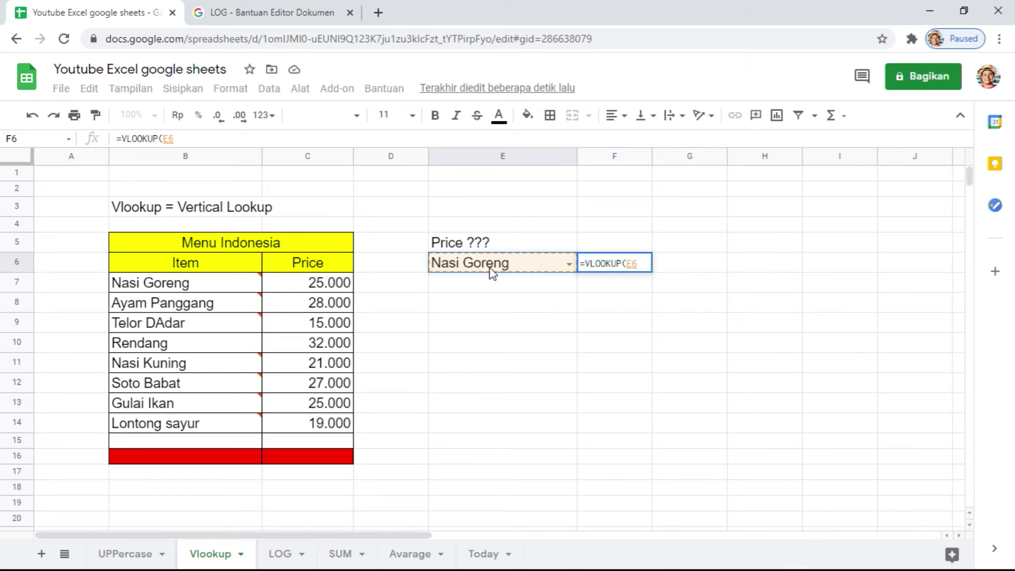
text(;)
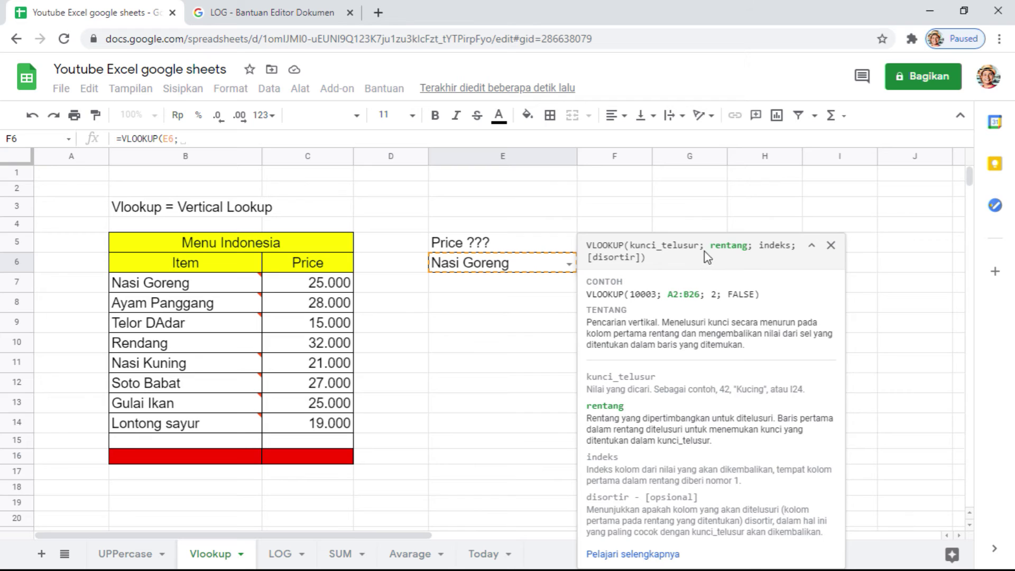
mouse_move(179, 286)
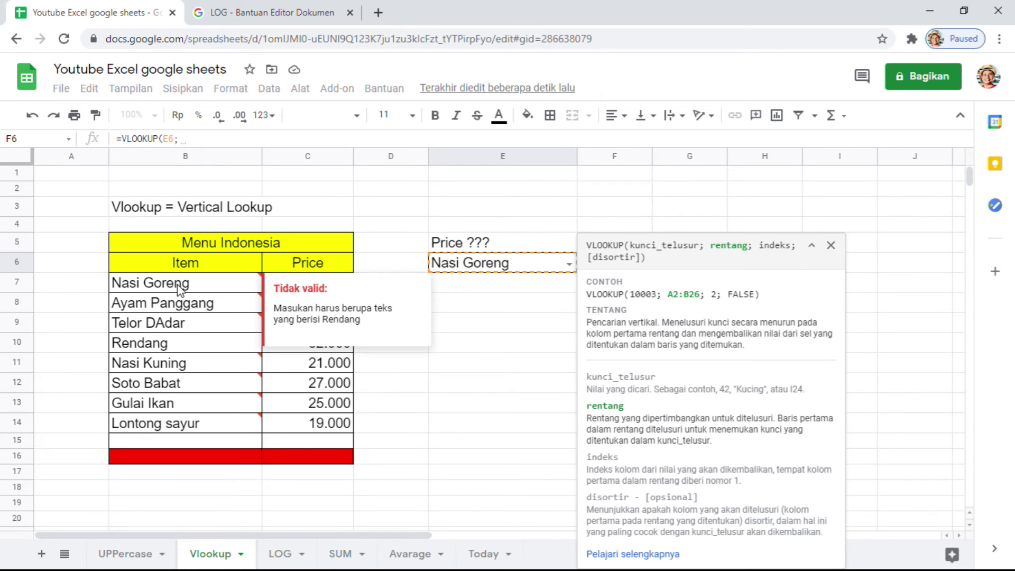
drag(176, 288, 174, 425)
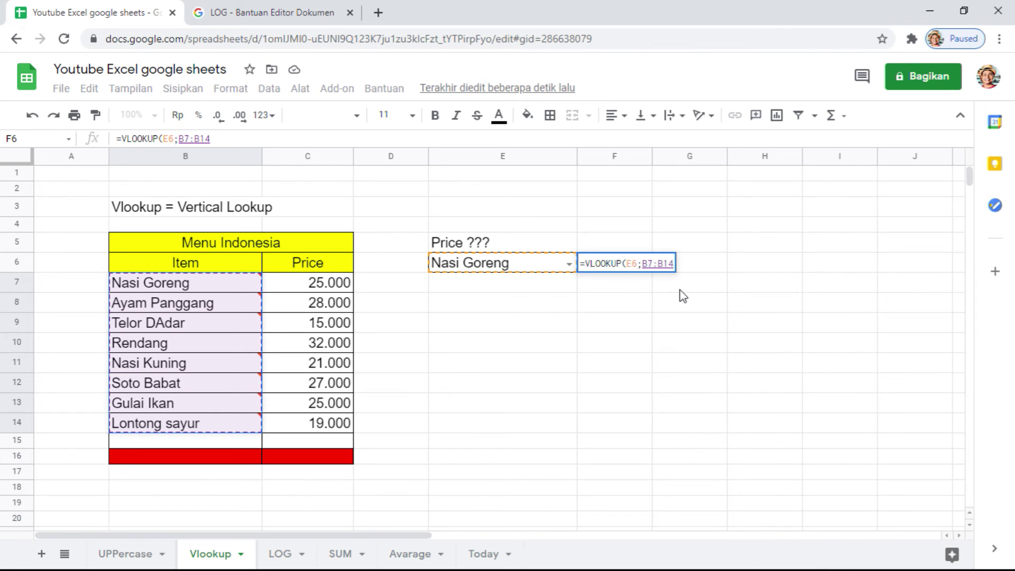
text(;)
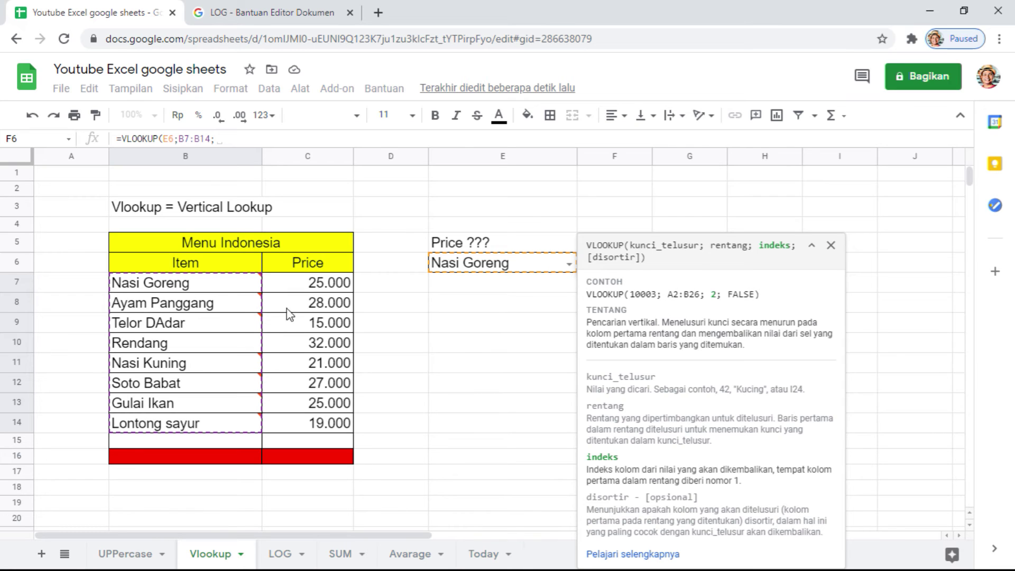
- Delete the incorrect B7:B14 range reference from the VLOOKUP formula
click(198, 290)
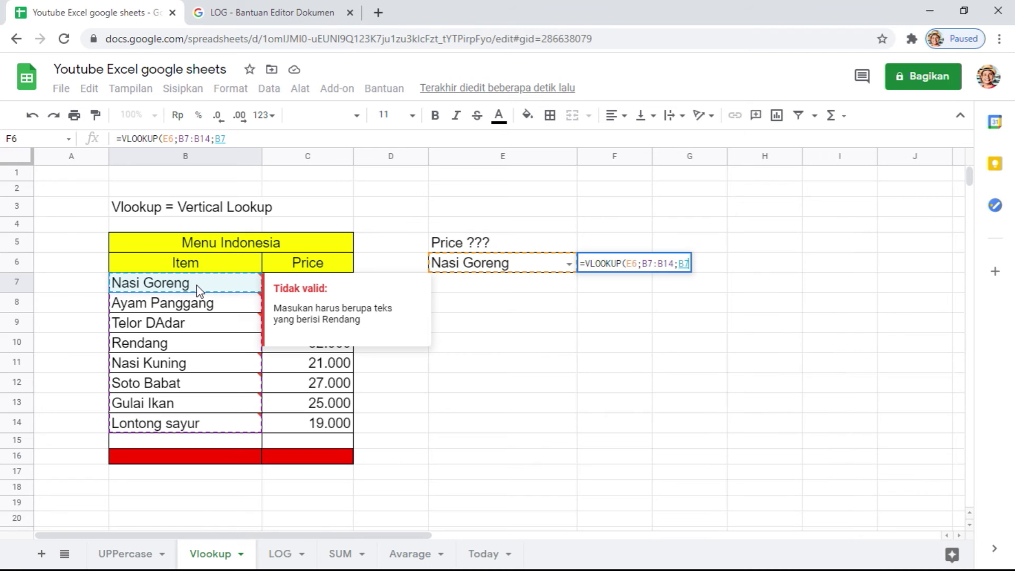
key(shift+Right)
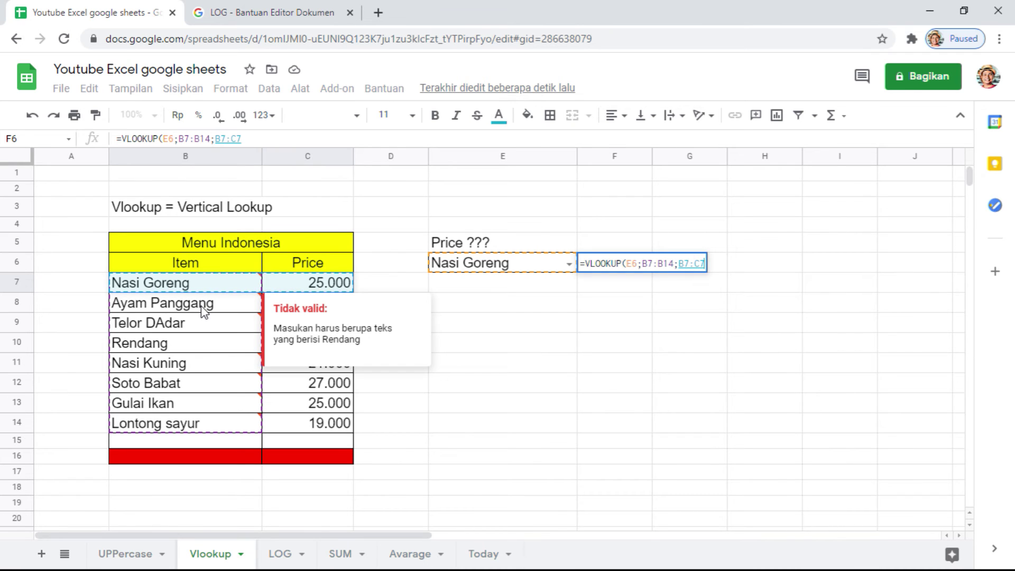
key(shift+Down)
key(shift+Down)
key(shift+Down)
key(shift+Down)
key(shift+Down)
key(shift+Down)
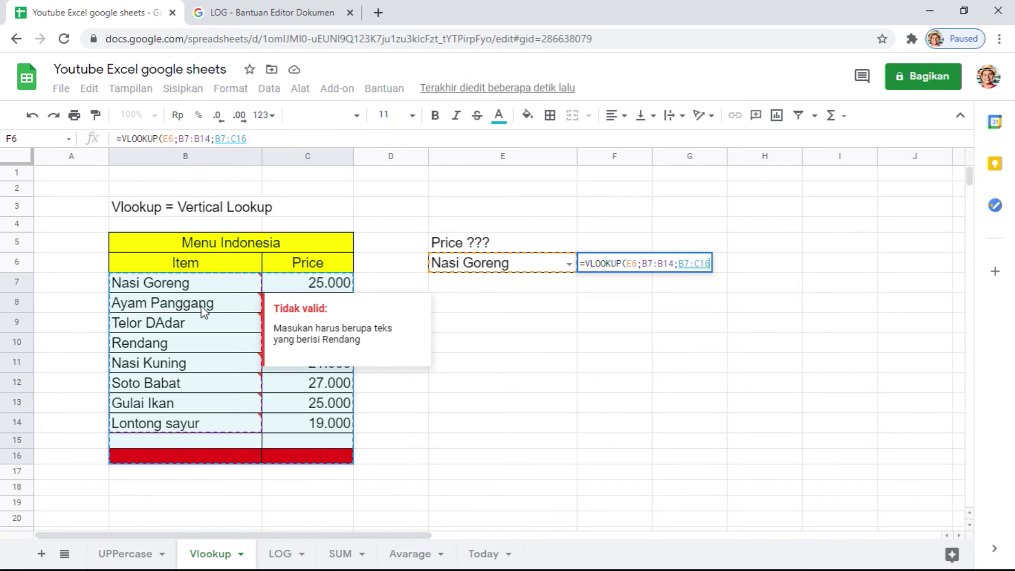
key(shift+Up)
key(shift+Up)
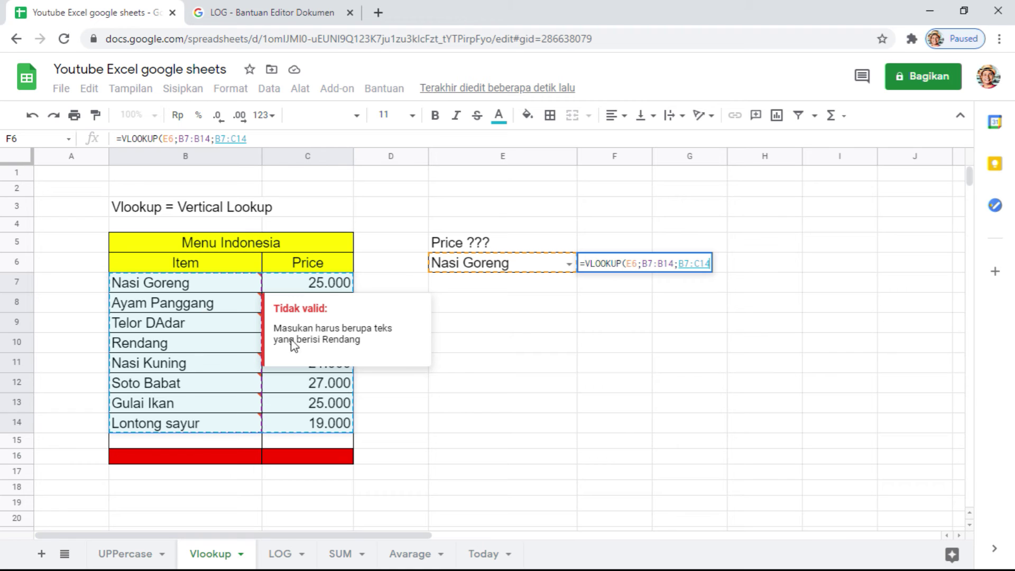
key(BackSpace)
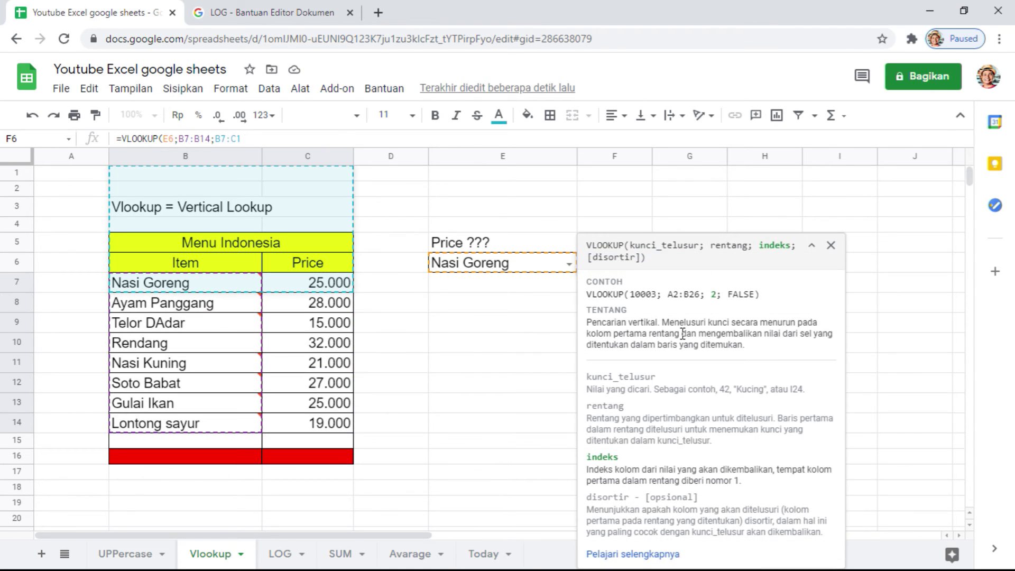
key(BackSpace)
key(BackSpace)
key(BackSpace)
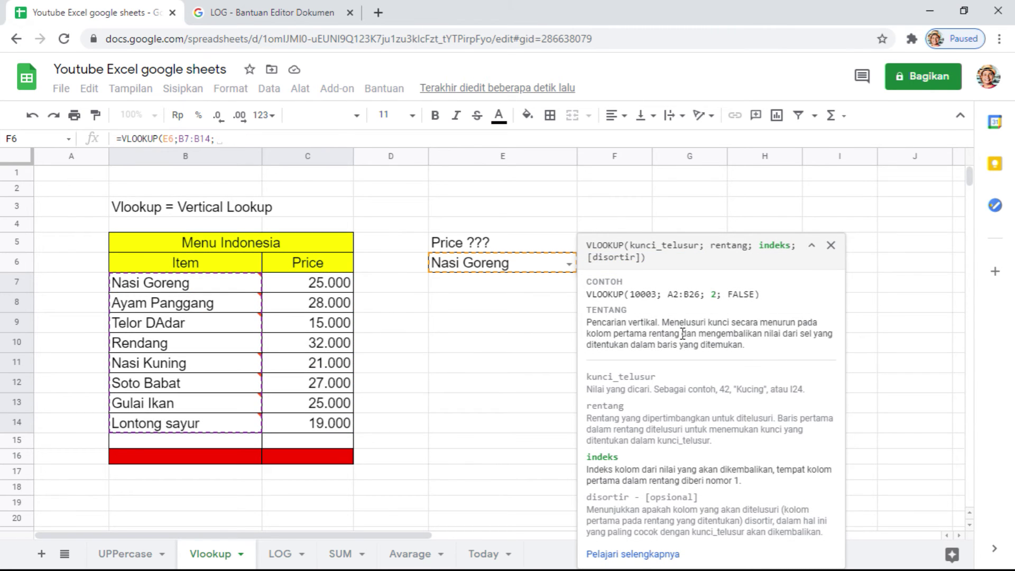
key(BackSpace)
key(BackSpace)
key(BackSpace)
key(BackSpace)
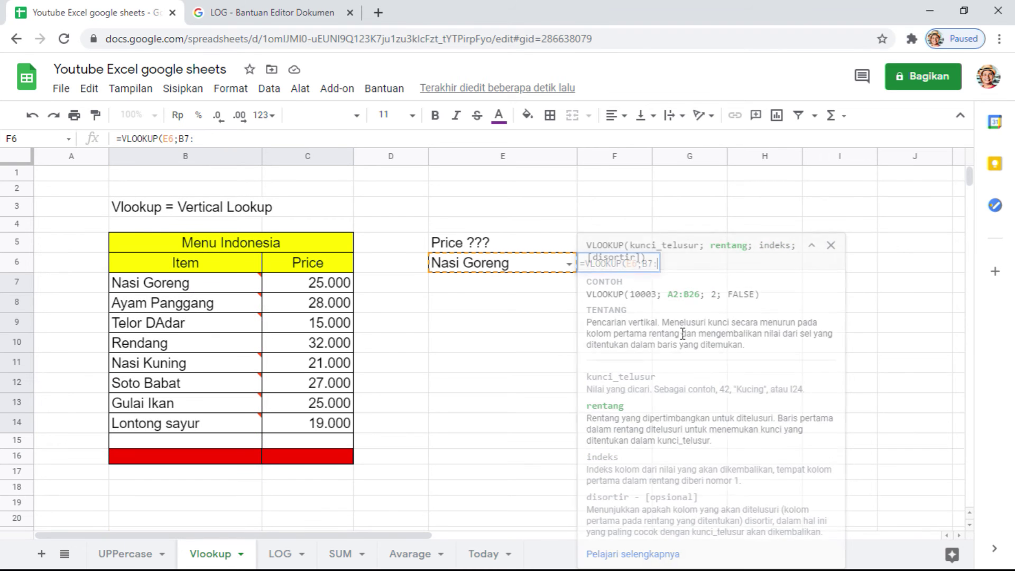
key(BackSpace)
key(BackSpace)
key(BackSpace)
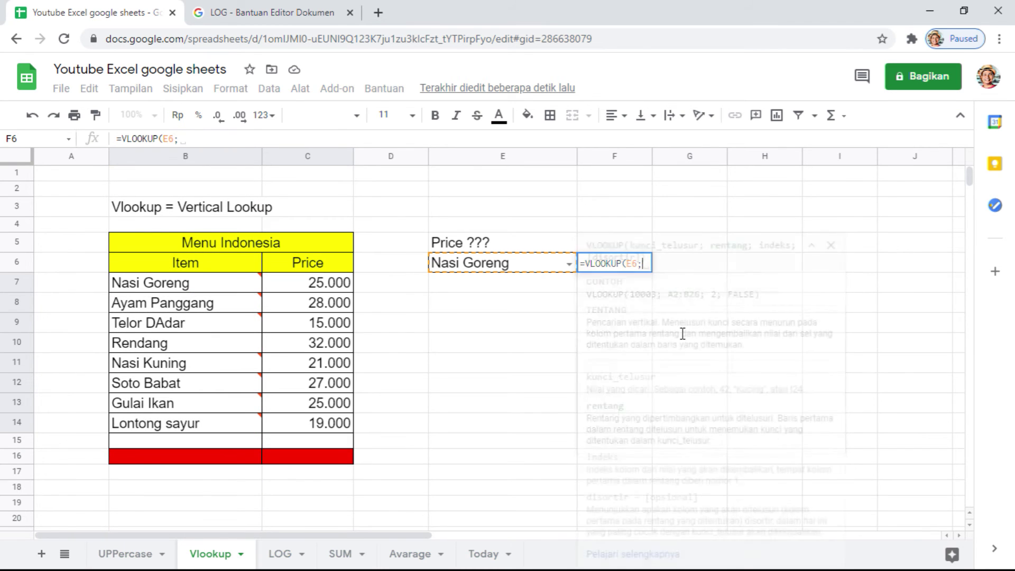
- Complete =VLOOKUP(E6;B7:C14;2;false) in F6 so it returns 25.000
click(218, 285)
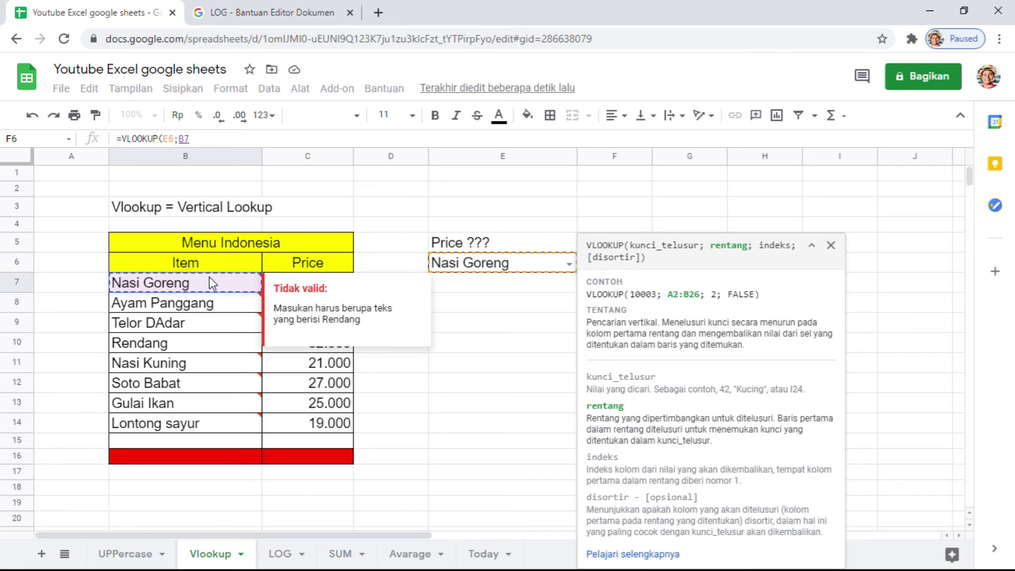
key(shift+Right)
key(shift+Down)
key(shift+Down)
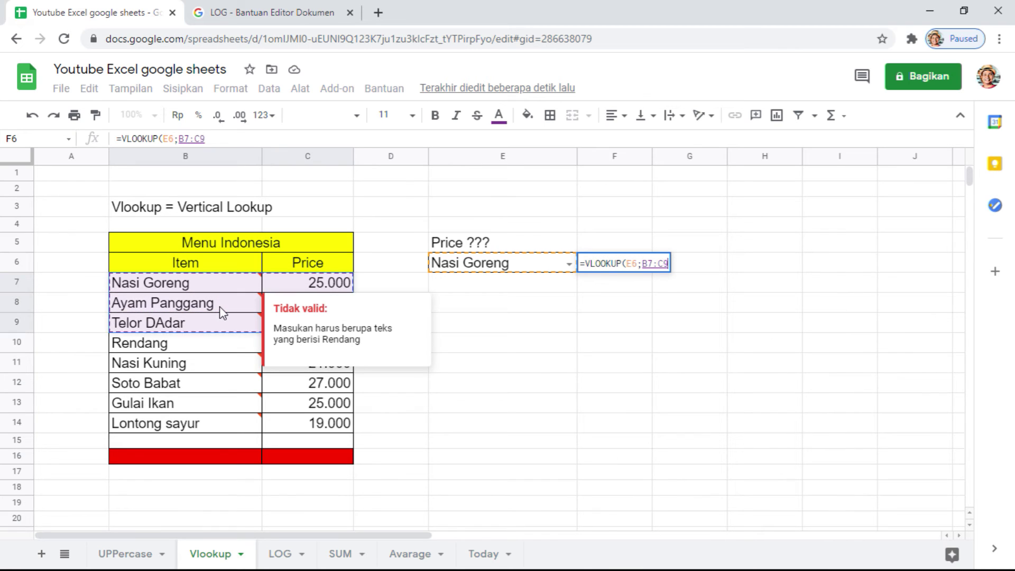
key(shift+Down)
key(shift+Down)
key(shift+Down)
key(shift+Down)
key(shift+Down)
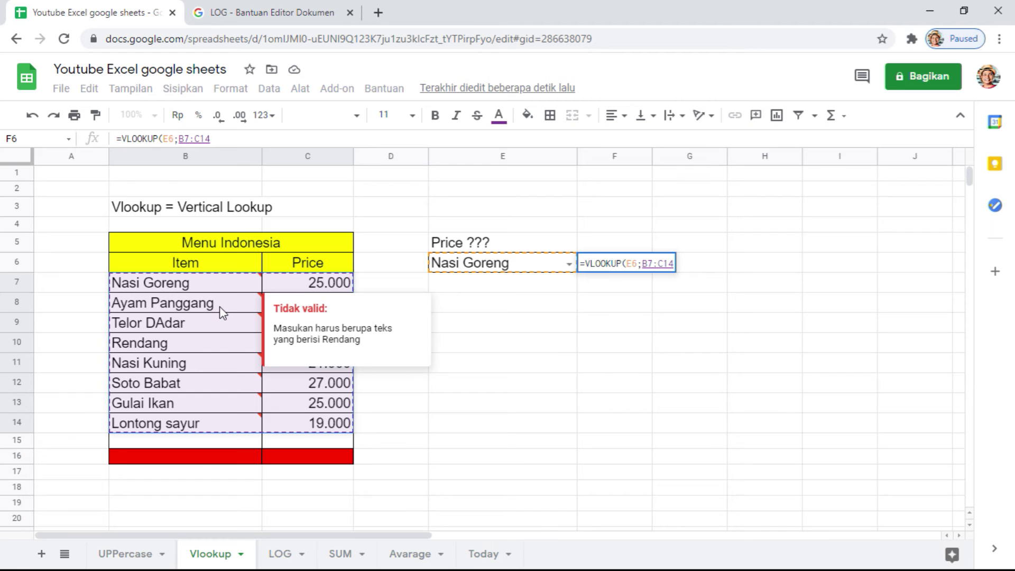
text(;)
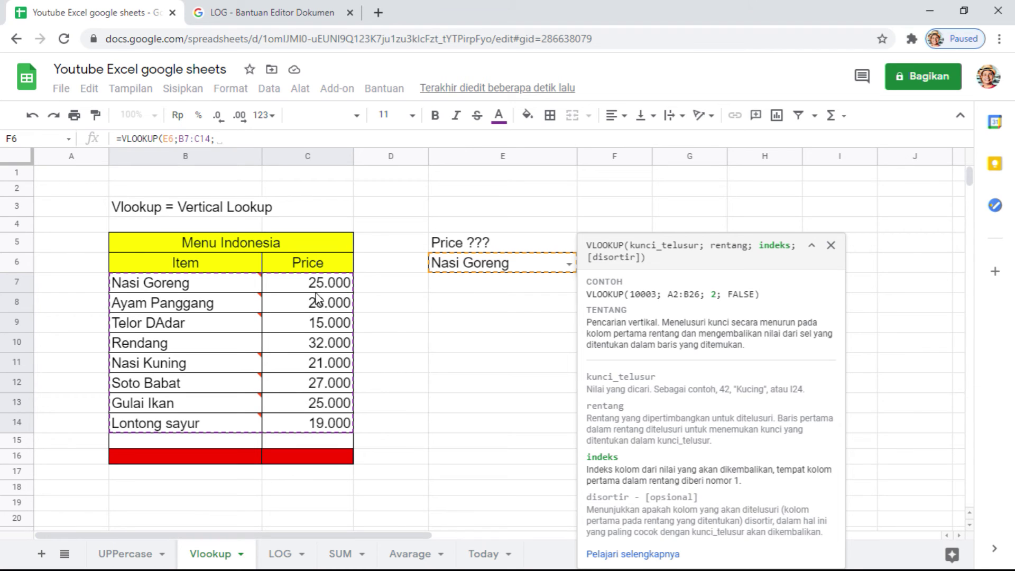
text(2)
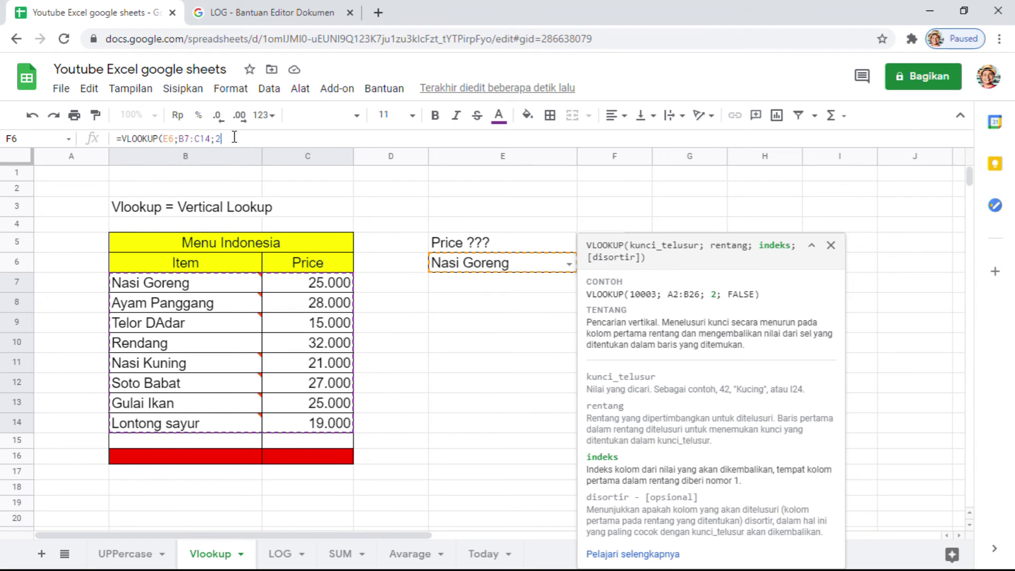
click(234, 136)
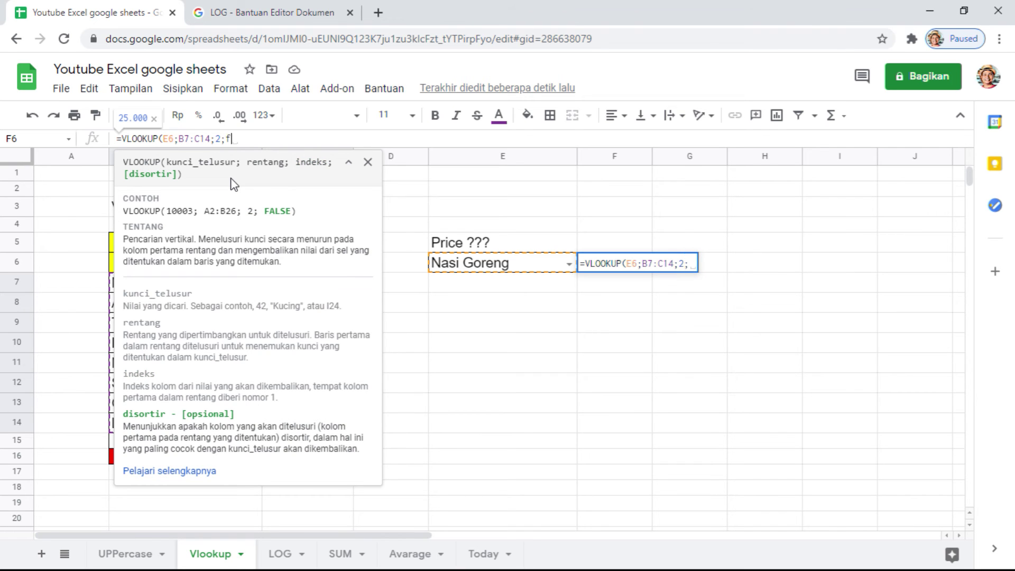
text(false)
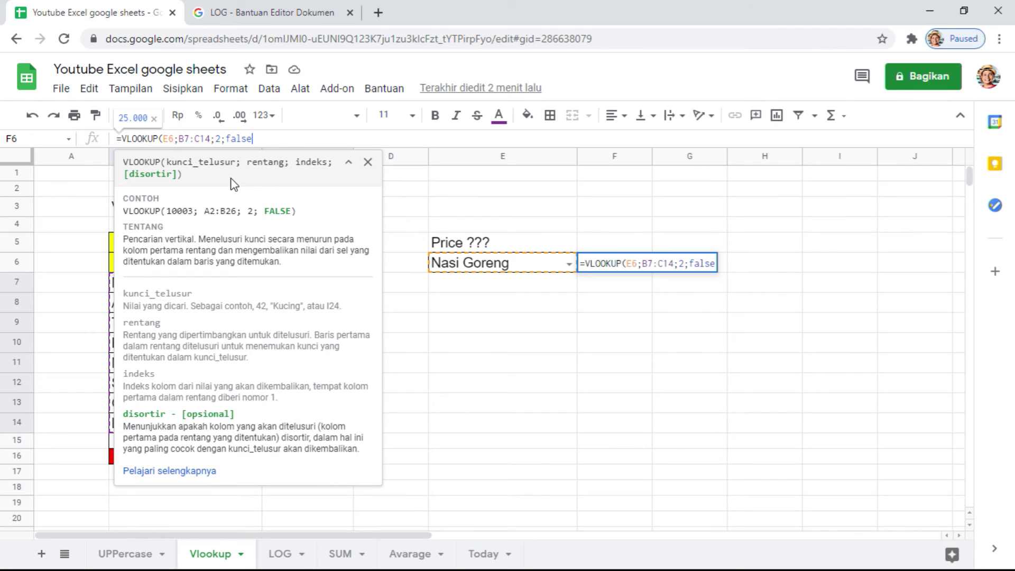
key(Return)
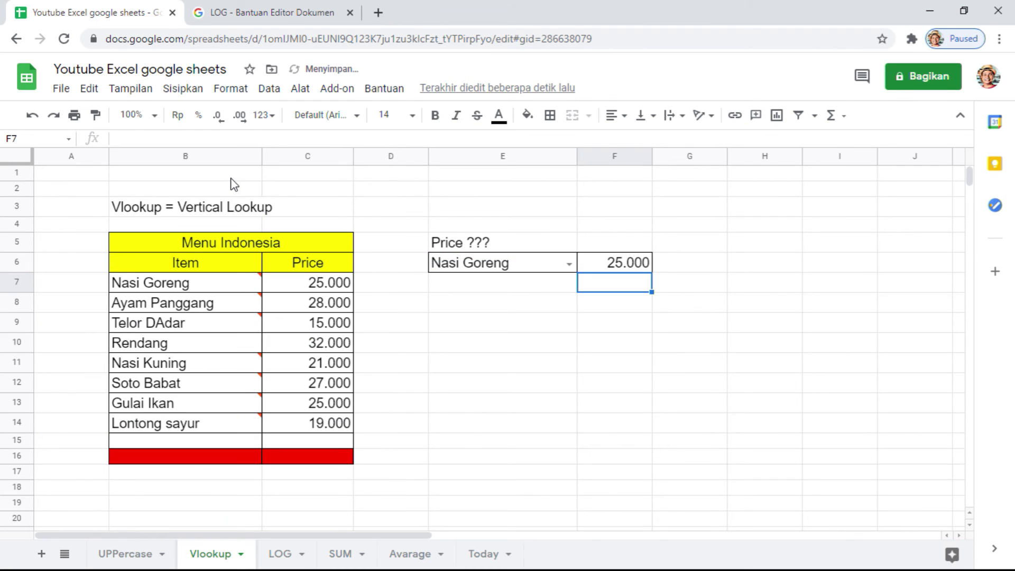
- Pick Ayam Panggang, Telor DAdar, then Nasi Kuning in E6, confirming F6 shows 21.000
key(Up)
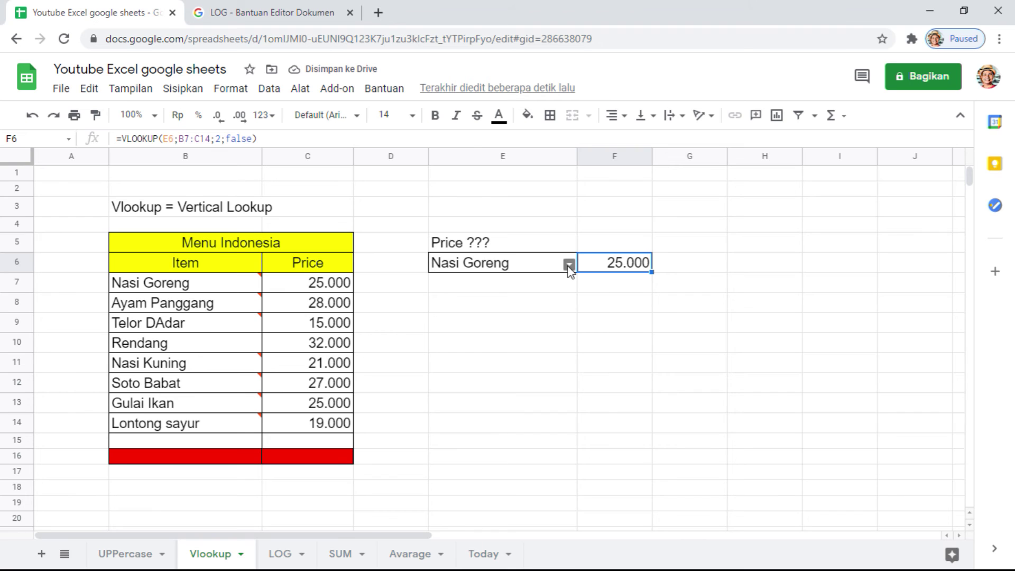
click(569, 266)
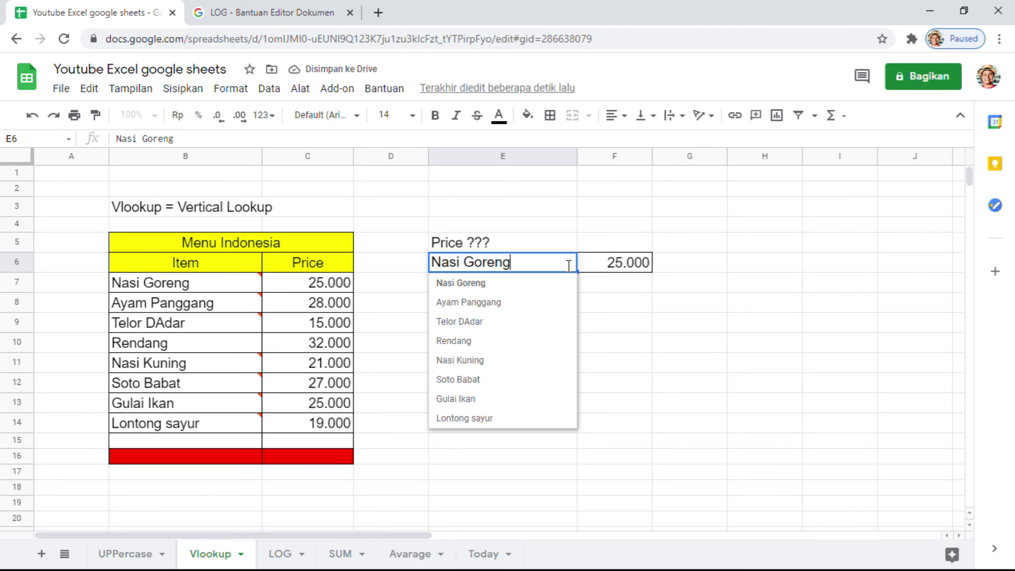
click(470, 303)
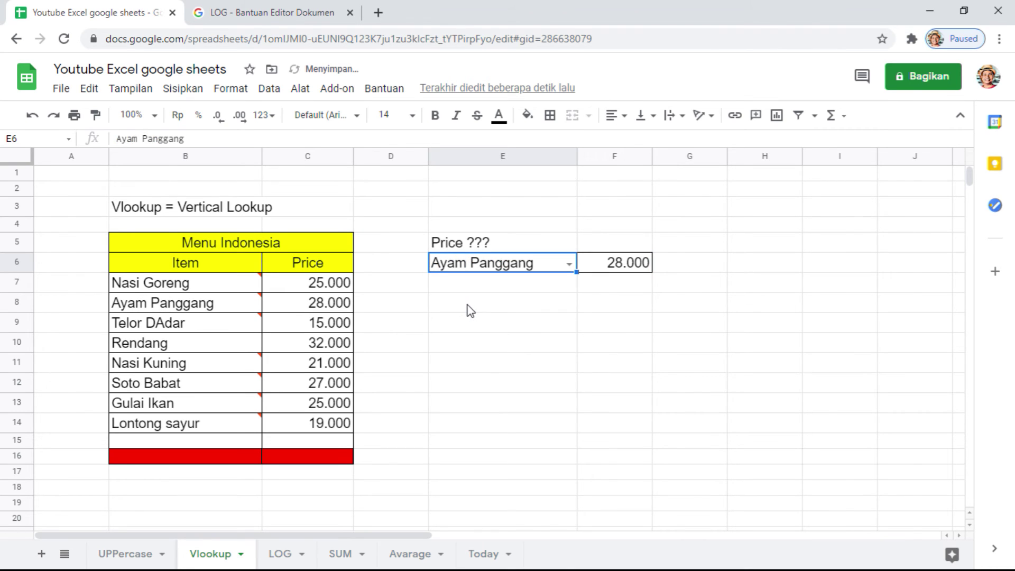
click(568, 264)
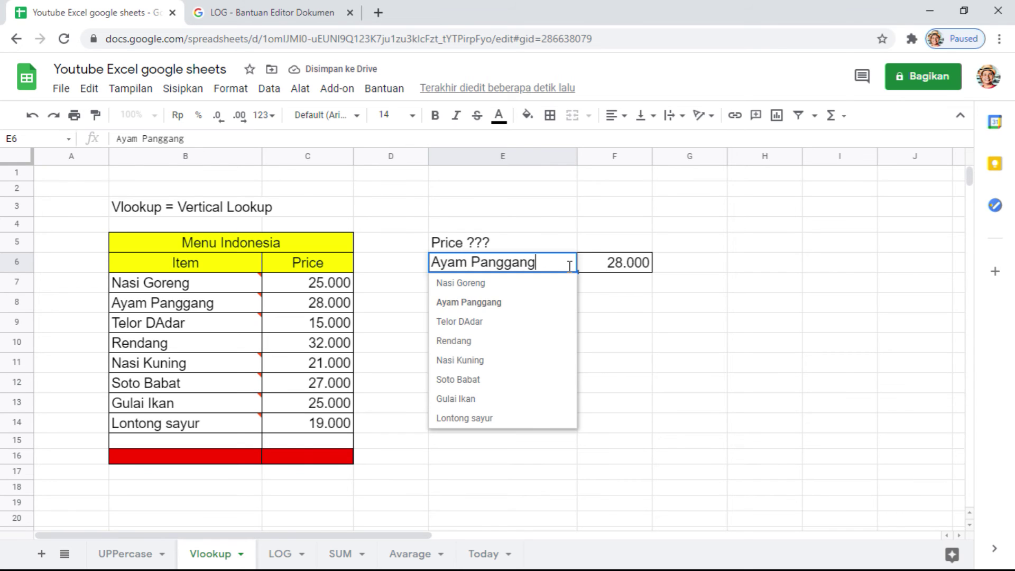
click(478, 330)
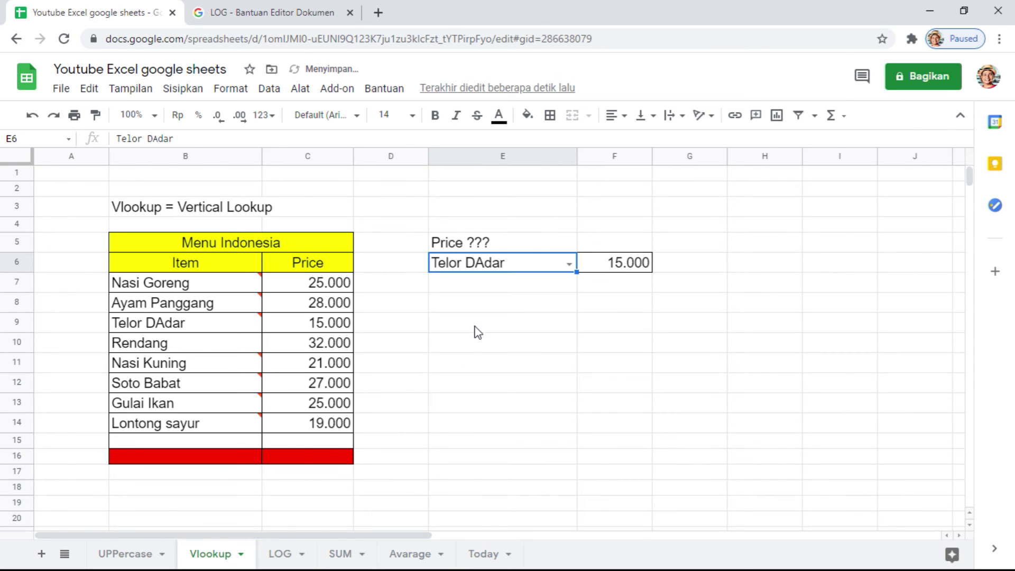
click(570, 264)
click(473, 363)
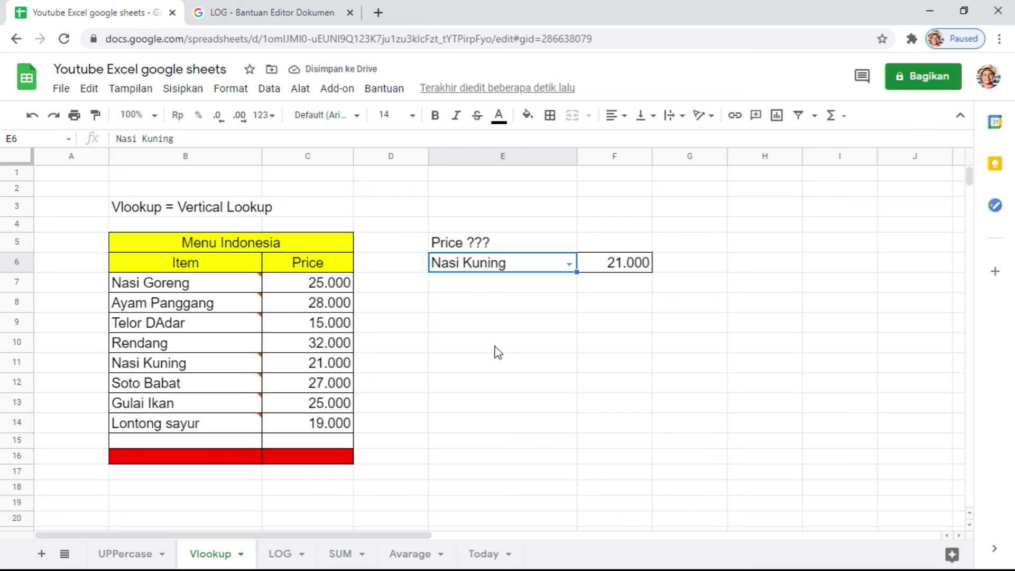
click(613, 271)
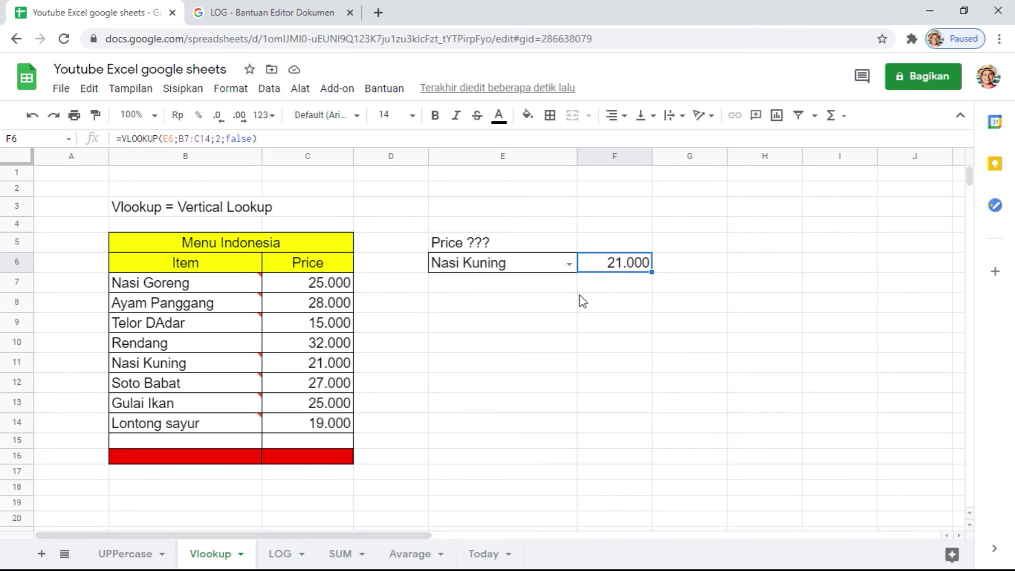
click(540, 294)
click(615, 286)
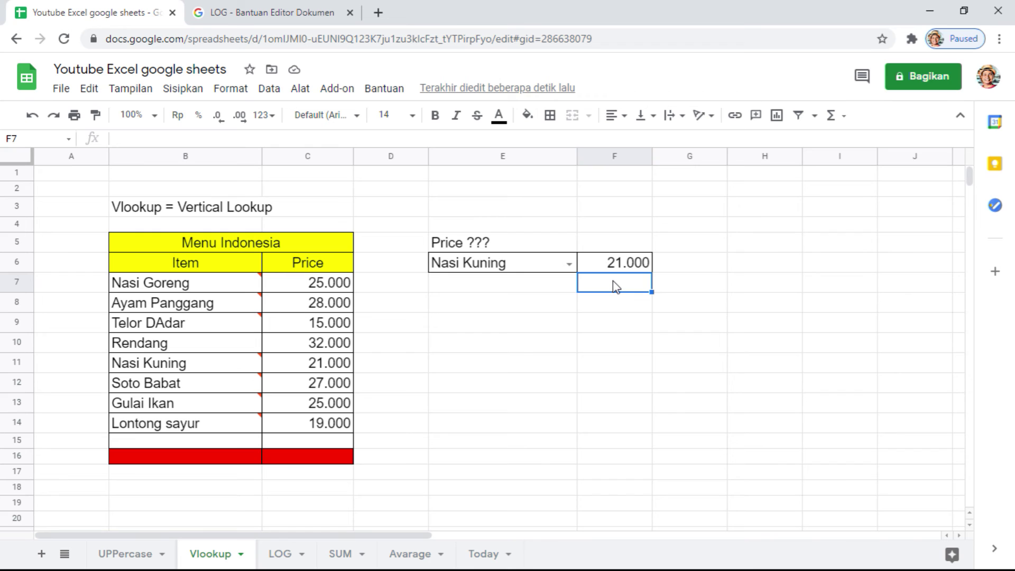
- Insert VLOOKUP into F7's formula from the Functions list, then open its full help article
text(=)
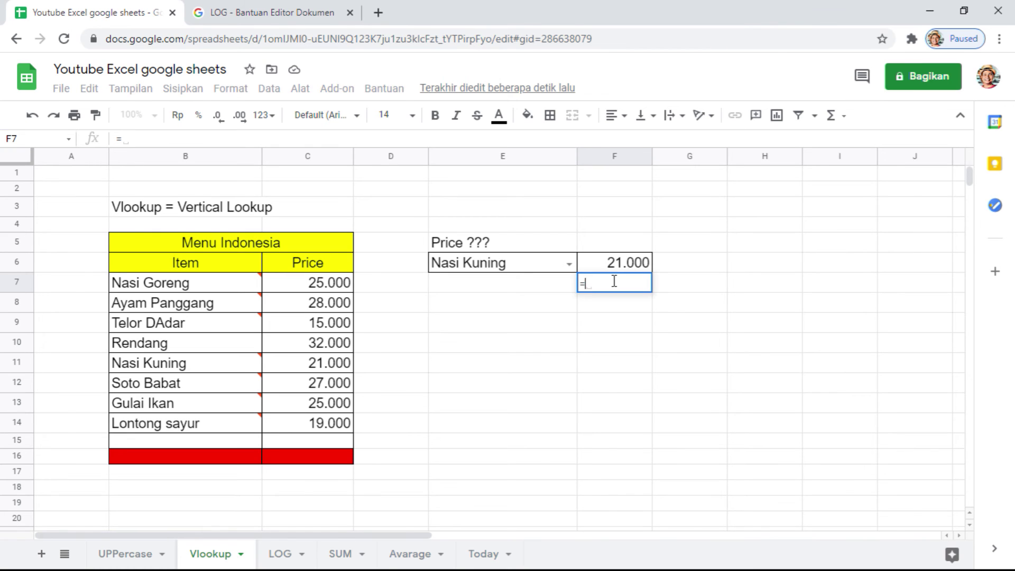
click(843, 118)
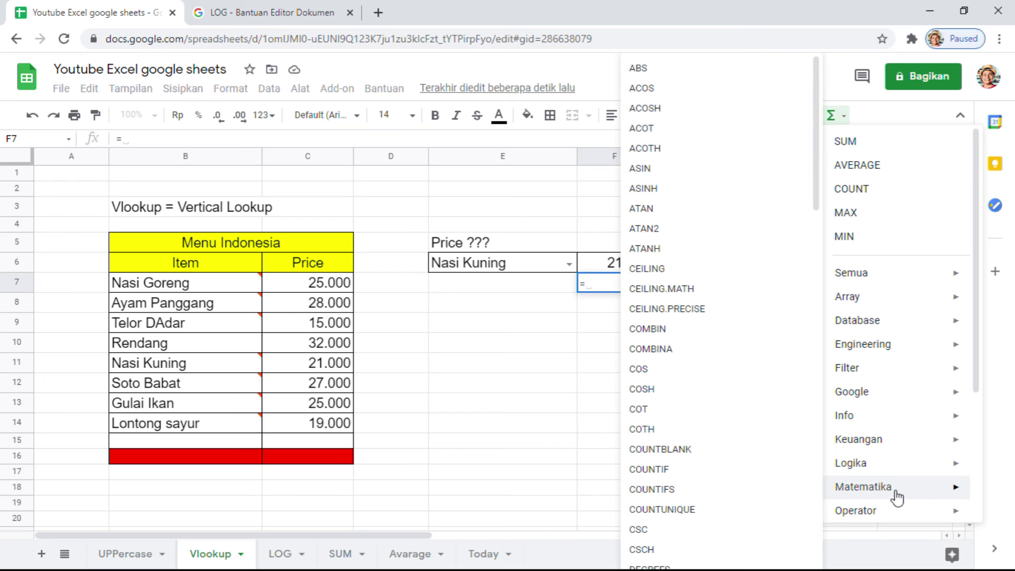
mouse_move(858, 439)
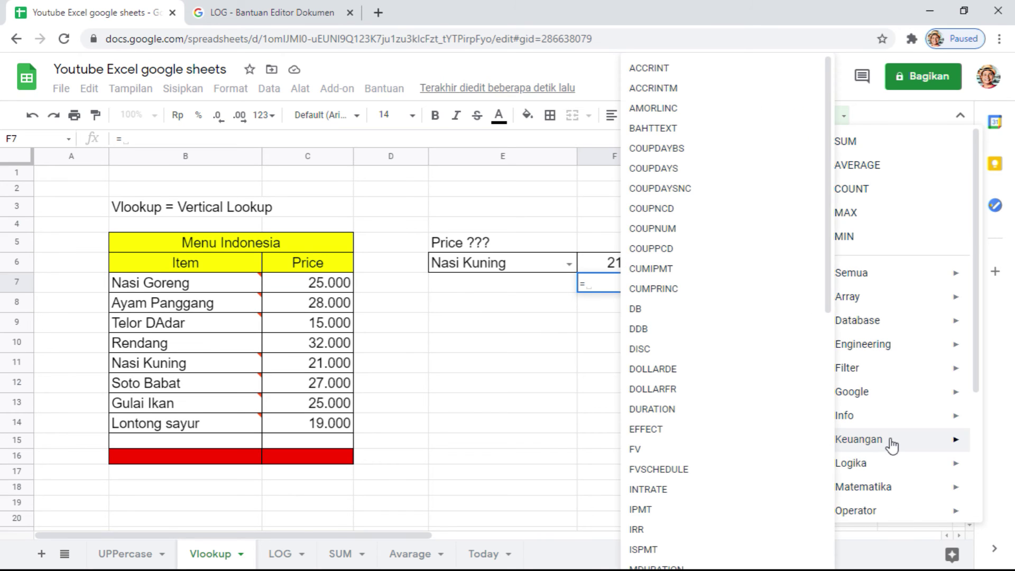
scroll(709, 459, down, 3)
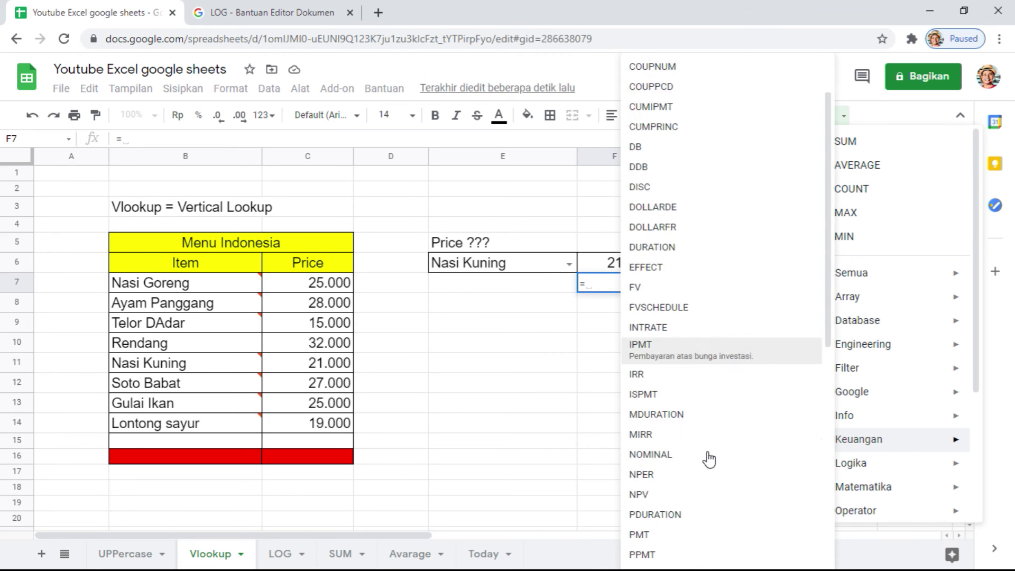
scroll(708, 459, down, 5)
scroll(709, 459, down, 2)
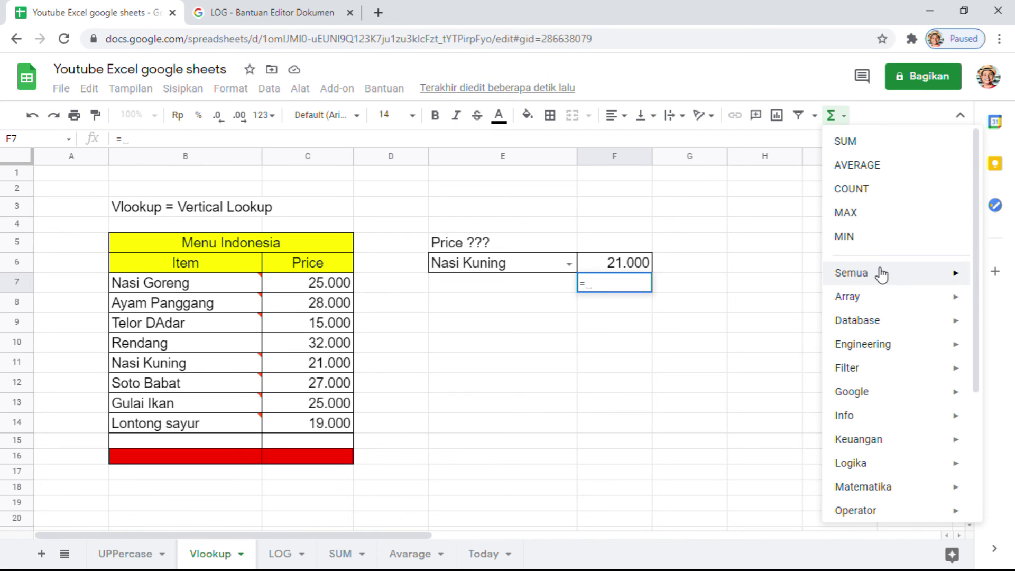
mouse_move(852, 271)
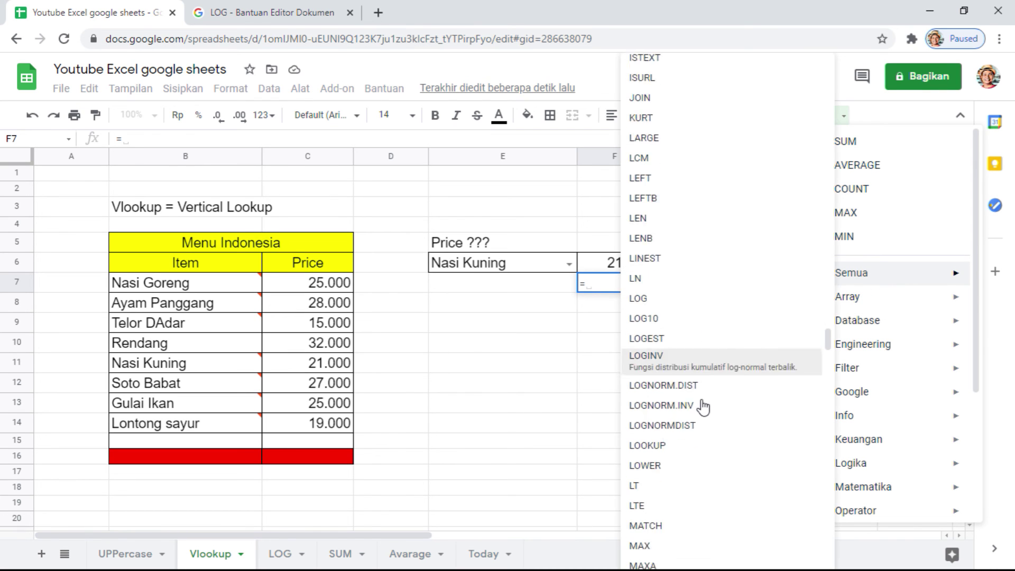
scroll(703, 407, down, 5)
scroll(703, 410, down, 5)
scroll(703, 413, down, 10)
scroll(702, 417, down, 5)
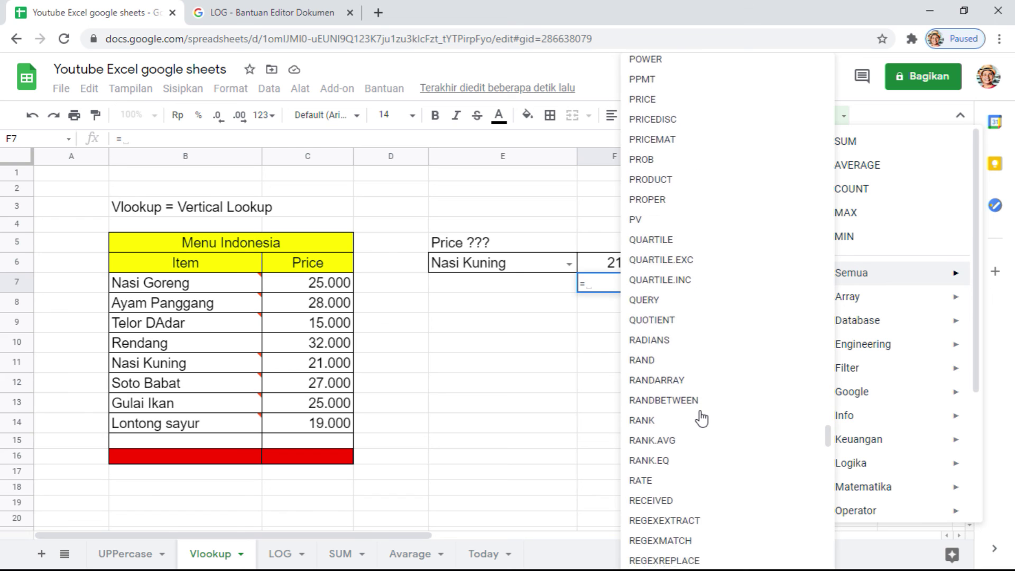
scroll(702, 418, down, 10)
scroll(702, 417, down, 5)
scroll(702, 417, down, 4)
scroll(702, 418, down, 4)
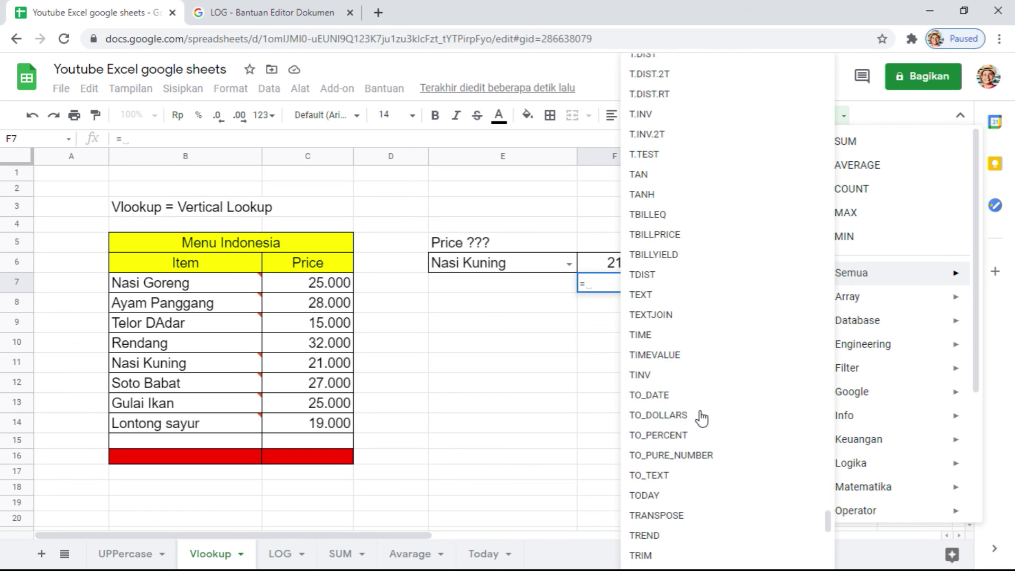
scroll(702, 418, down, 7)
scroll(702, 416, down, 7)
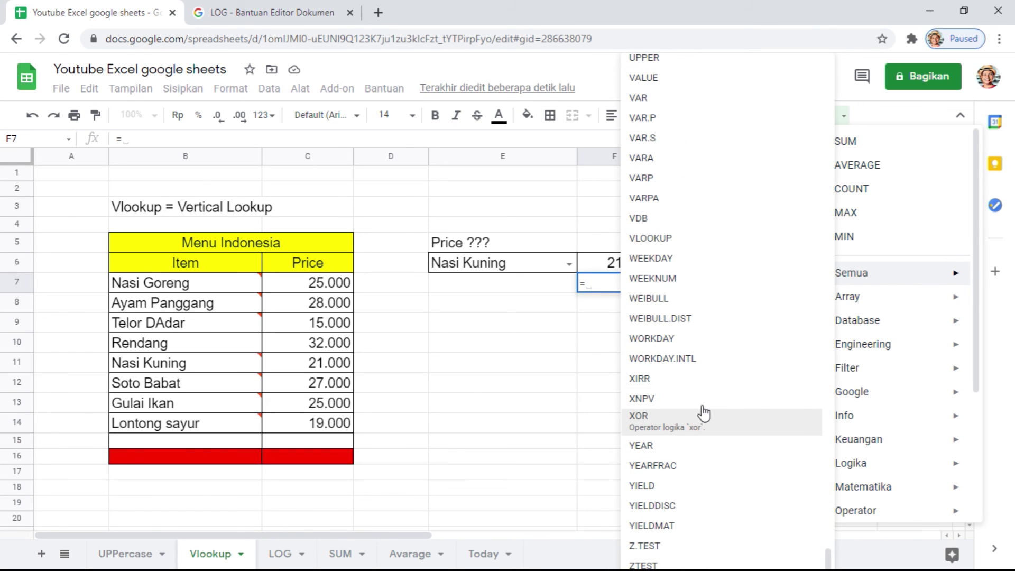
scroll(712, 399, up, 2)
scroll(712, 399, up, 1)
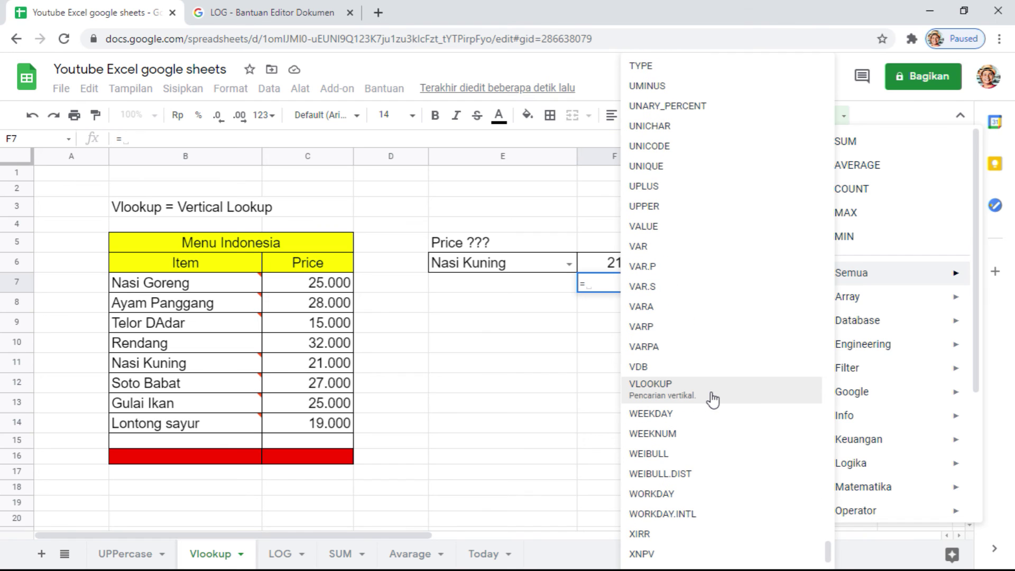
click(661, 386)
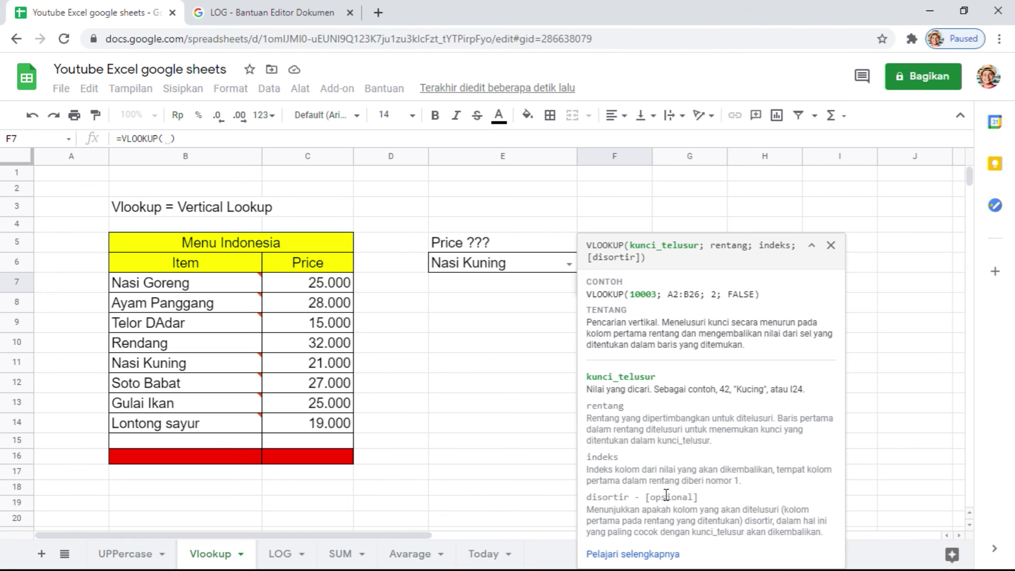
click(640, 556)
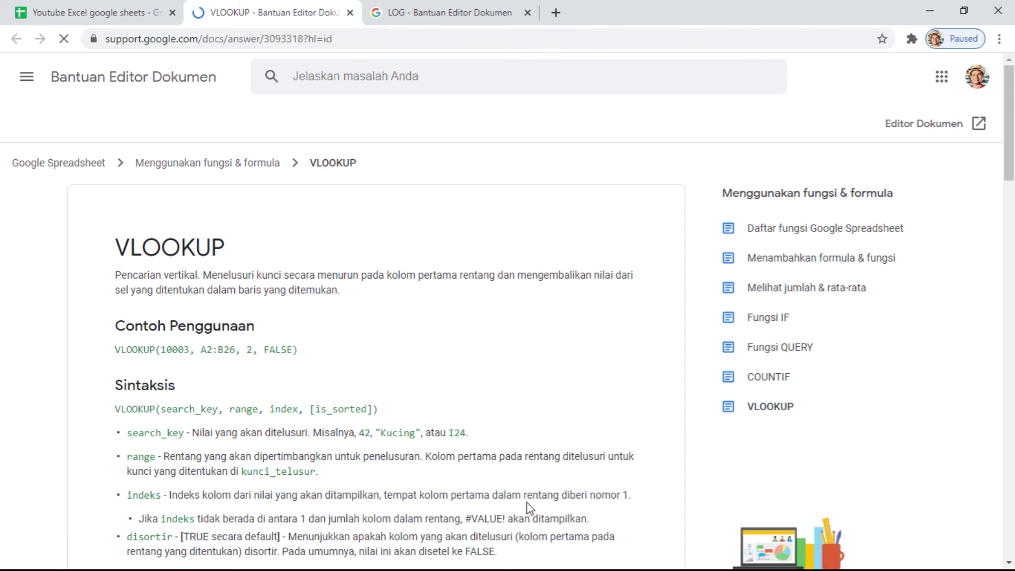
- Scroll through the VLOOKUP article's syntax: search_key, range, index and is_sorted
scroll(174, 394, down, 3)
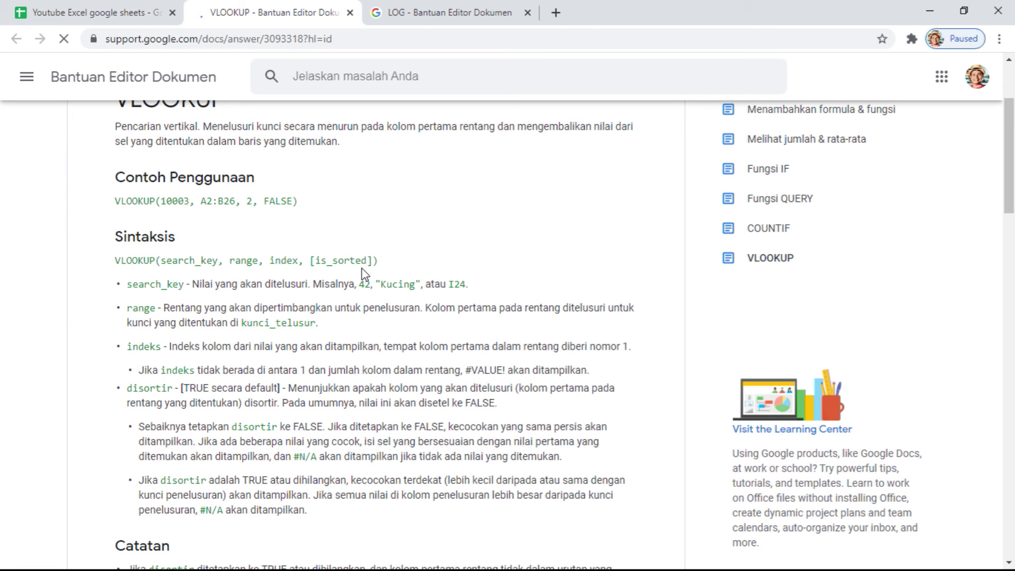
scroll(368, 296, down, 3)
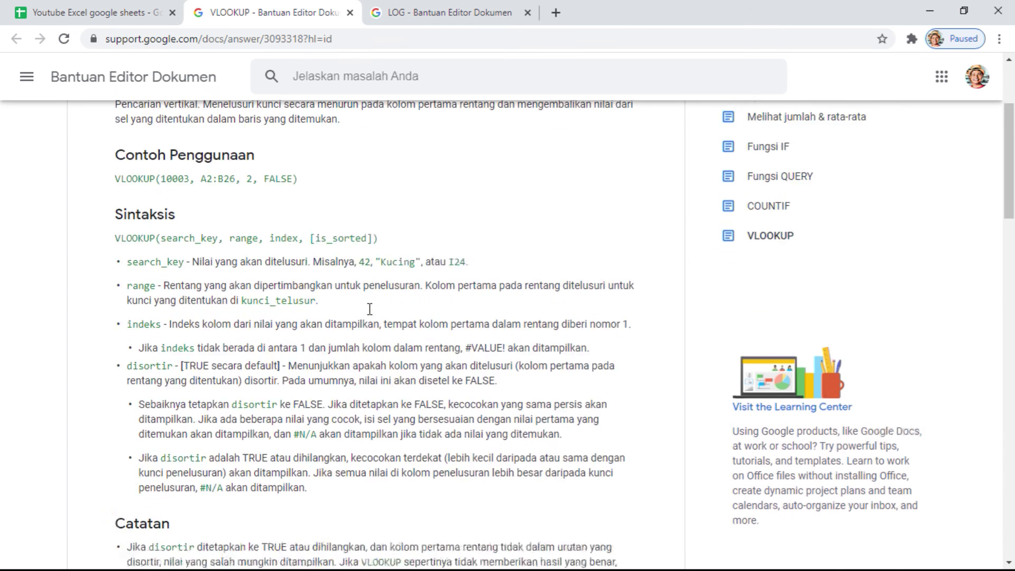
scroll(369, 309, up, 4)
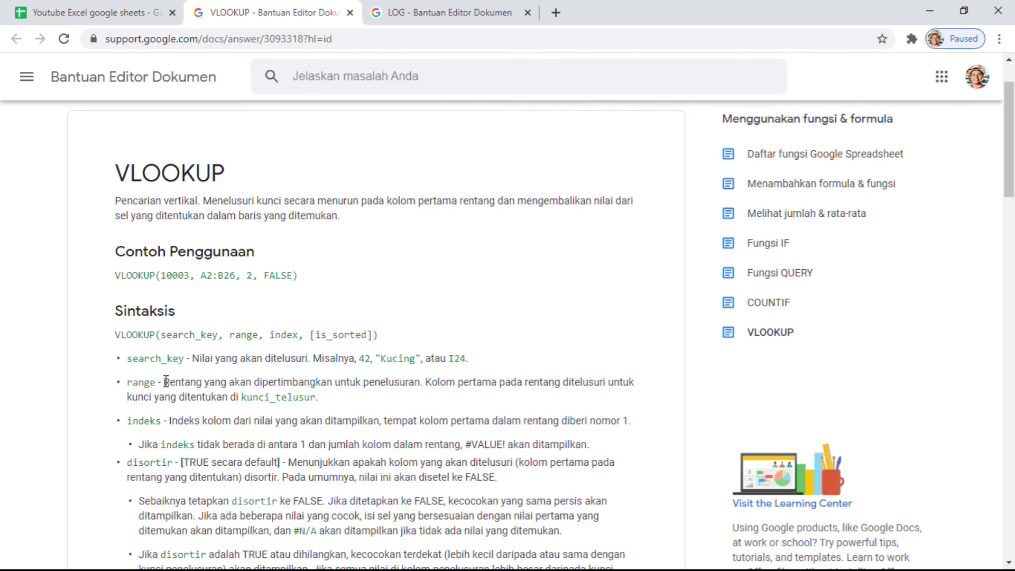
scroll(201, 389, down, 3)
scroll(222, 394, down, 1)
scroll(227, 396, down, 1)
scroll(234, 393, up, 4)
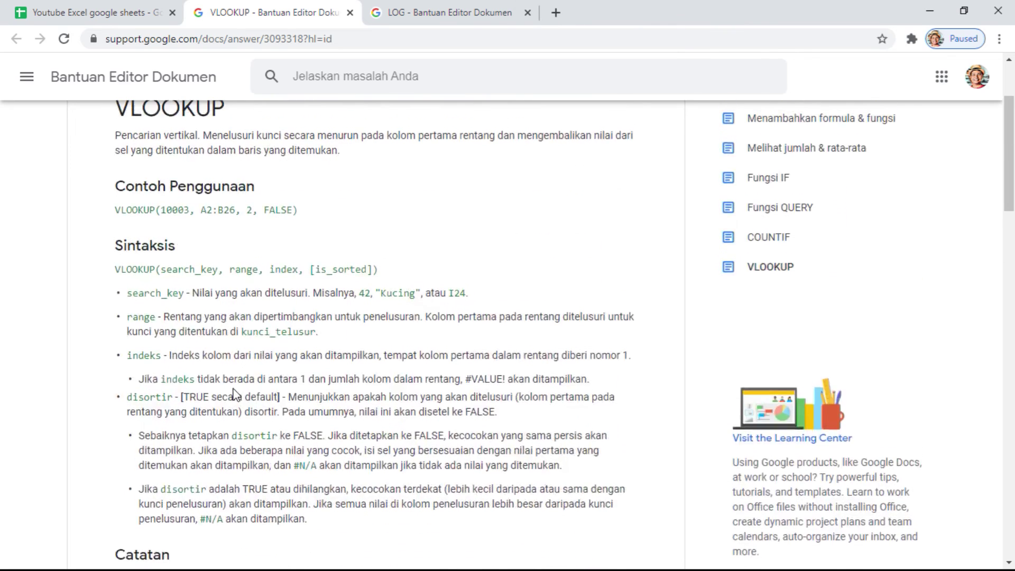
scroll(235, 394, up, 1)
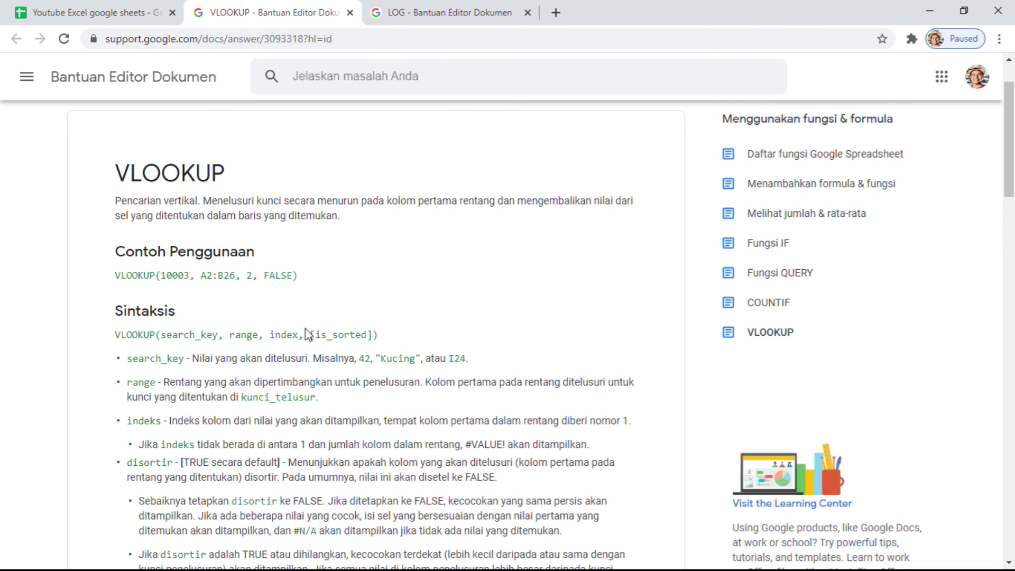
click(95, 16)
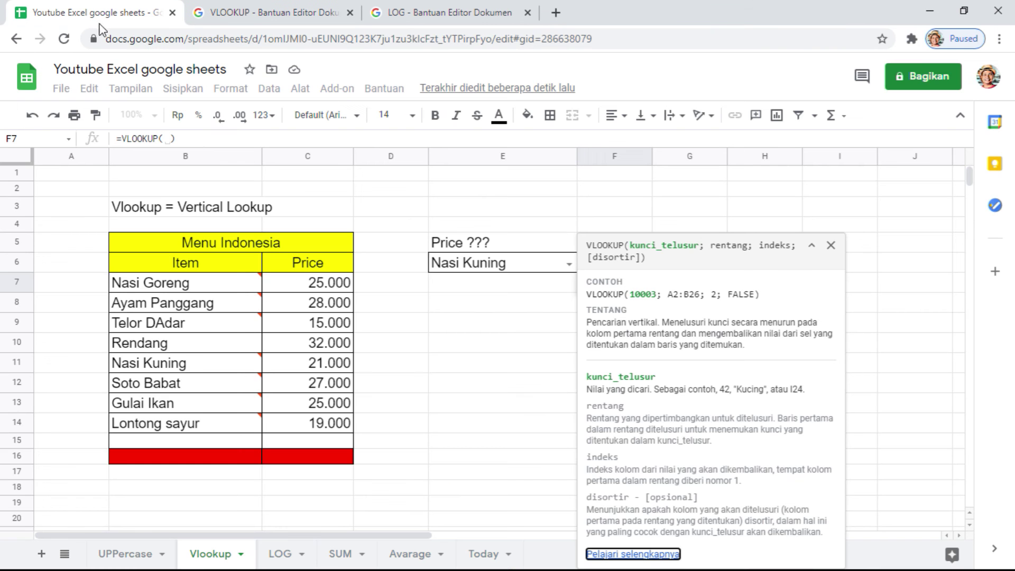